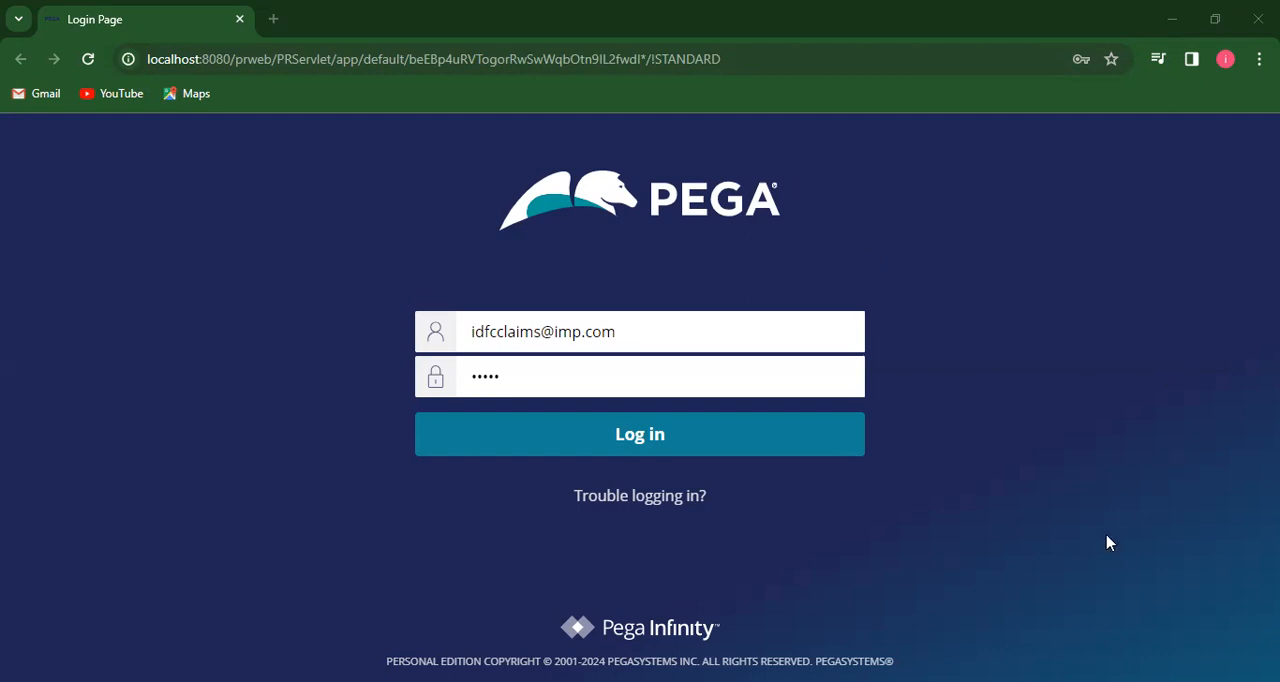
- Log in to the idfcclaims application, dismiss the welcome message and switch to Dev Studio
click(784, 450)
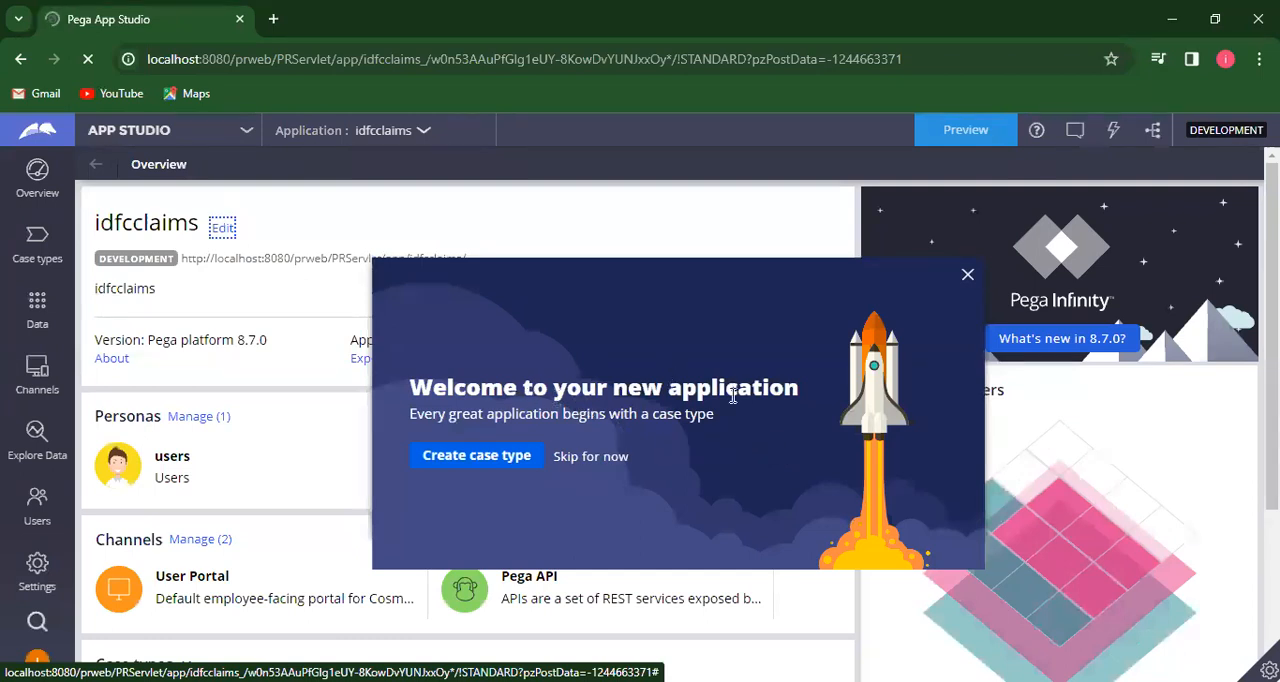
click(968, 277)
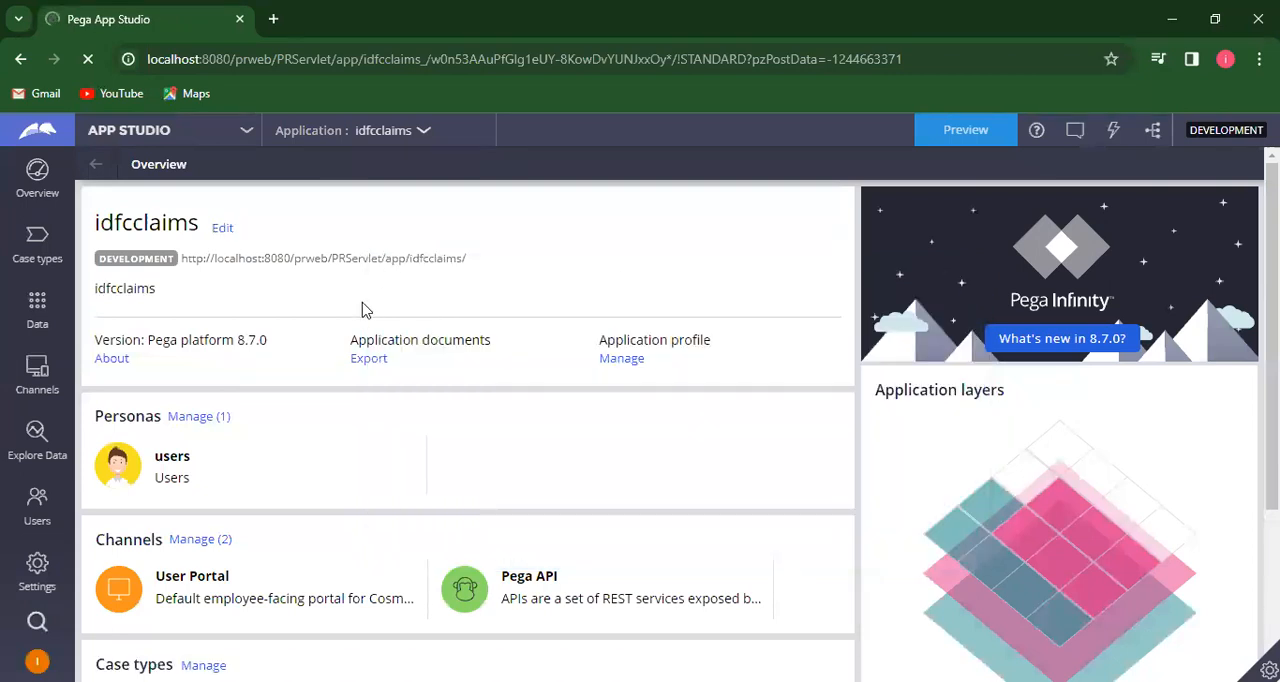
click(246, 128)
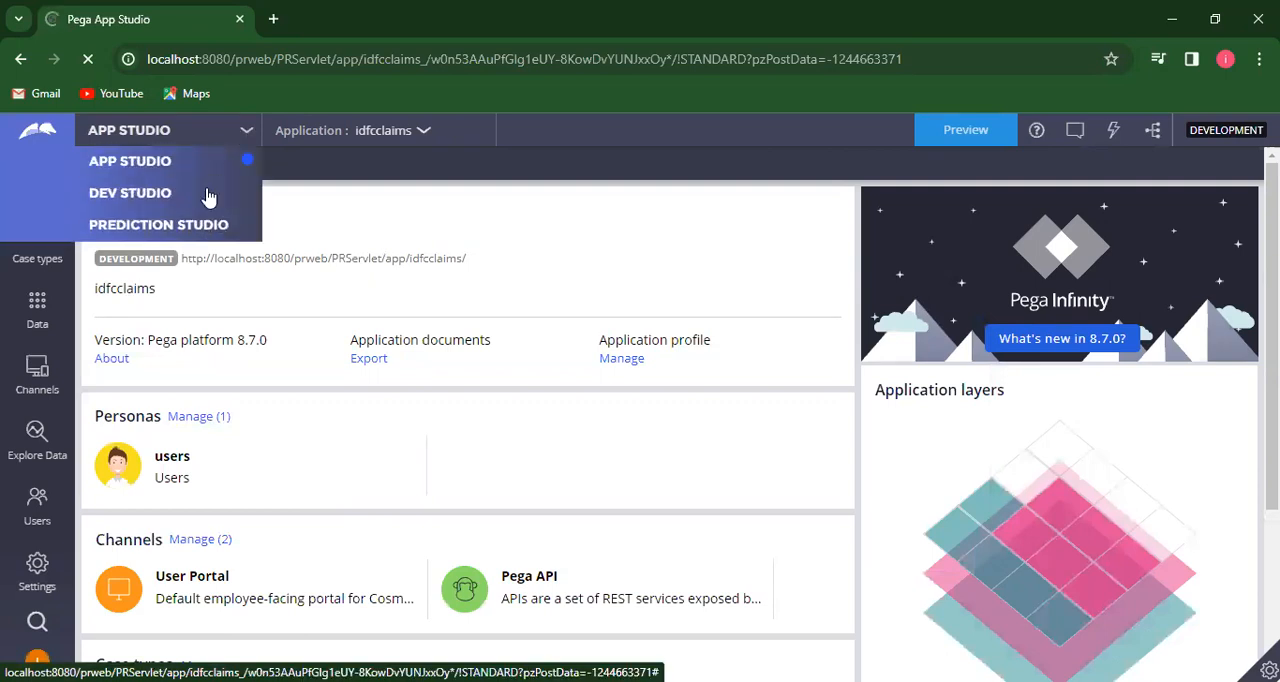
click(209, 193)
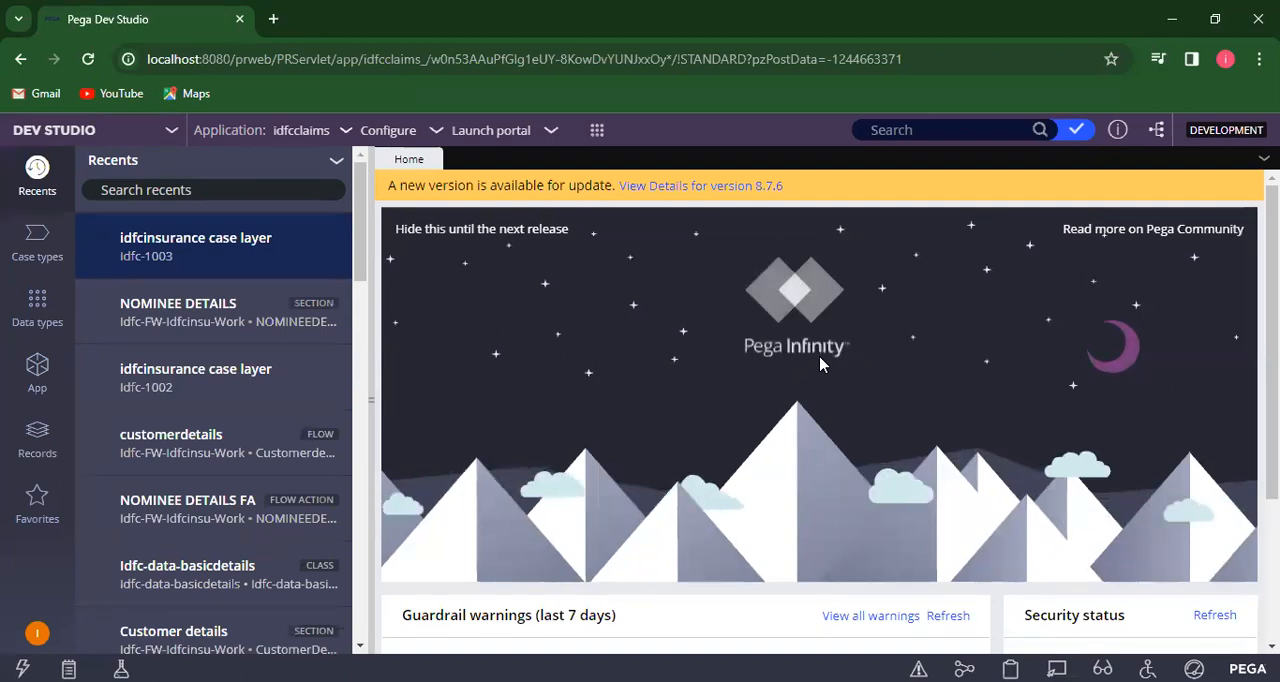
- Open the NOMINEEDETAILS section from the user interface rules of the Idfc-FW-Idfcinsu-Work class
click(40, 380)
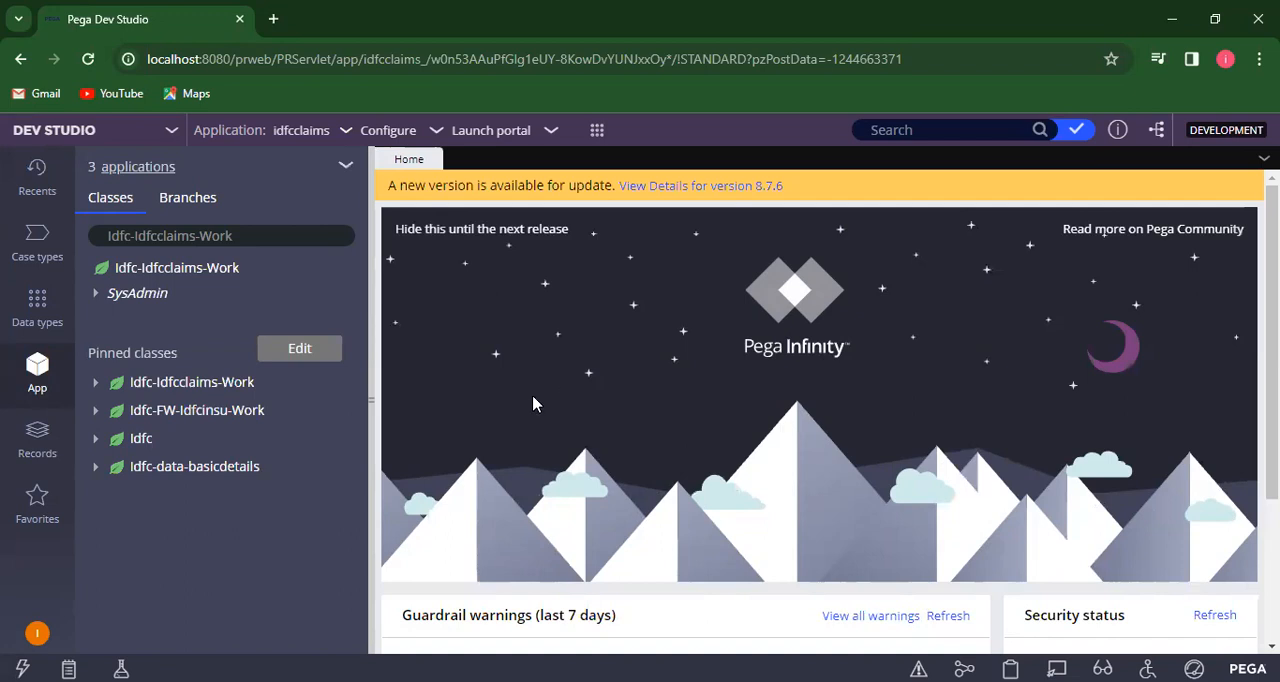
click(96, 415)
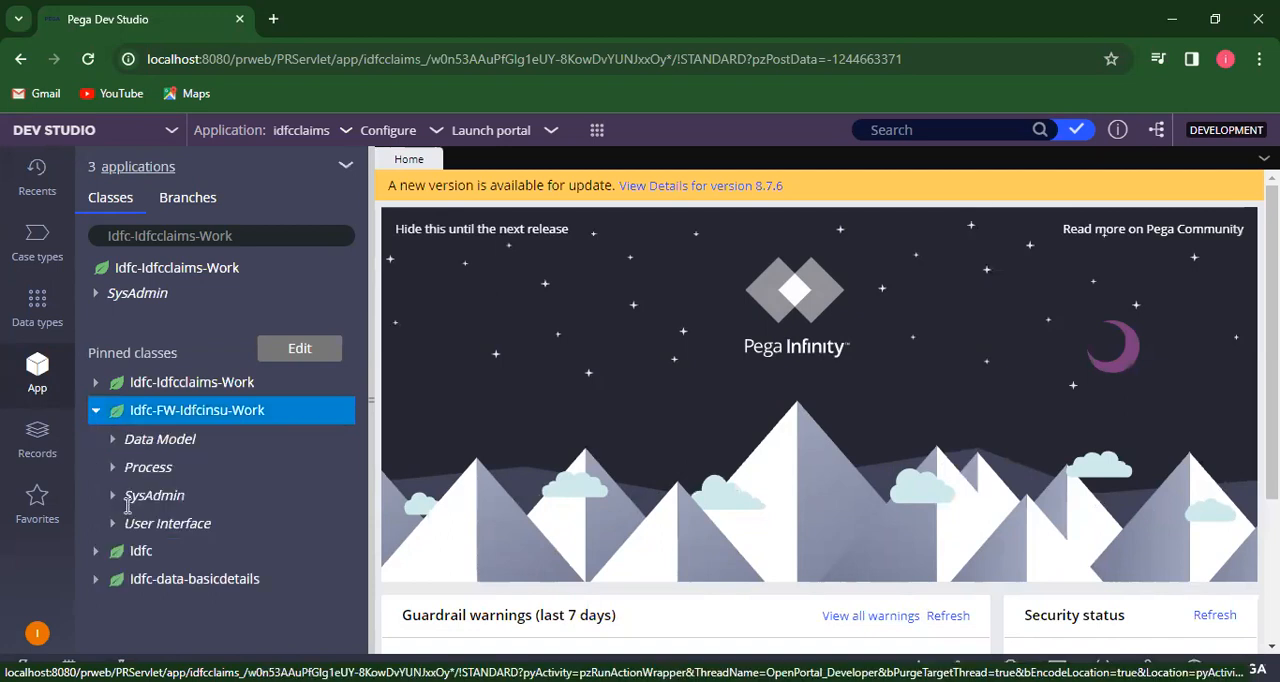
click(112, 524)
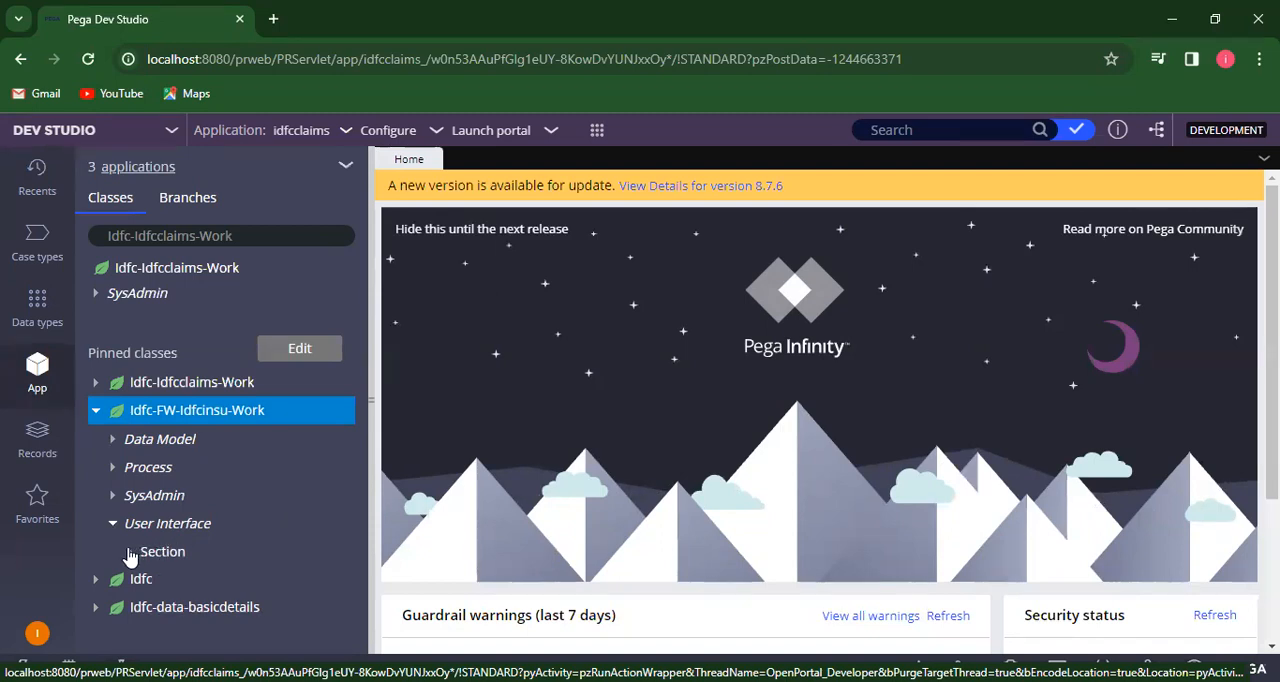
click(176, 558)
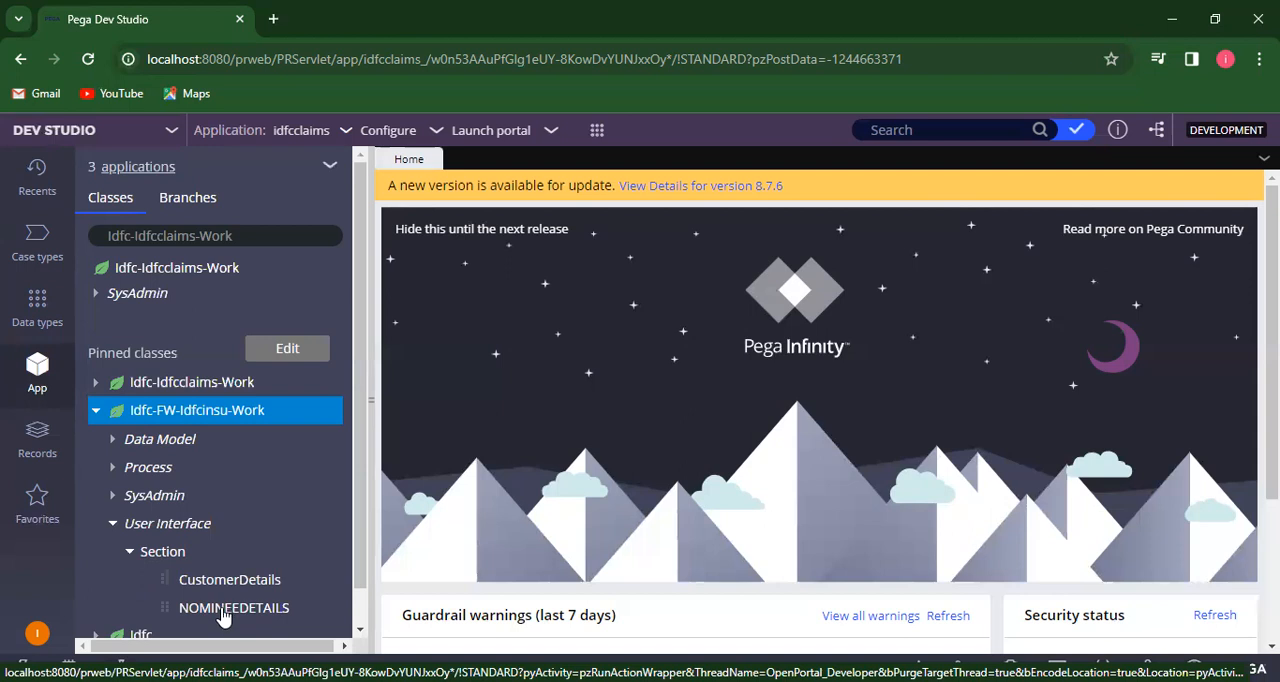
click(224, 610)
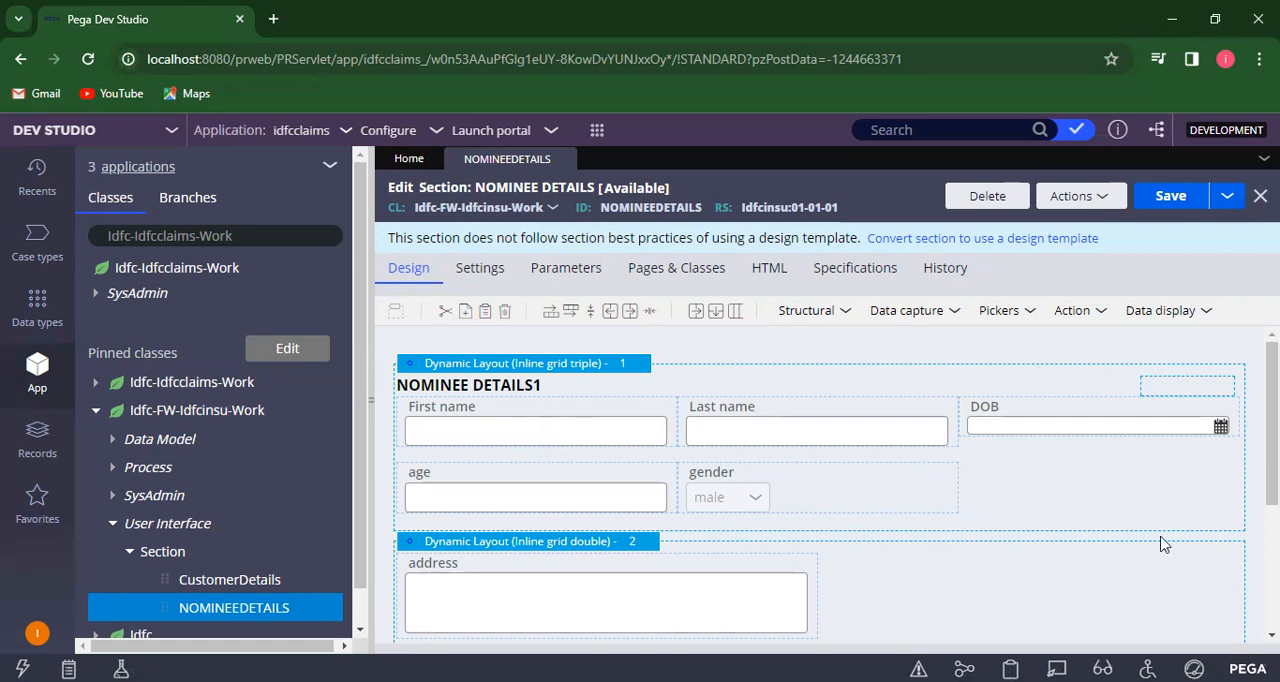
- Insert a dynamic layout in the section above the NOMINEE DETAILS1 layout
scroll(820, 480, down, 3)
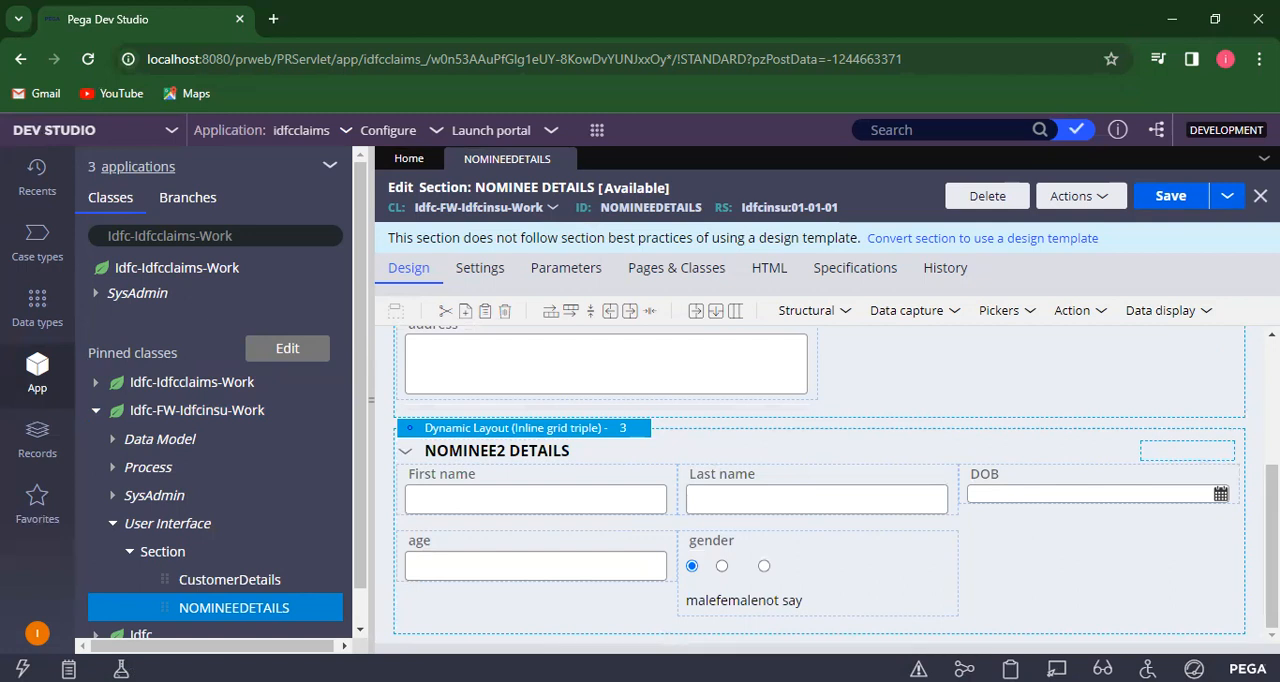
scroll(820, 480, up, 3)
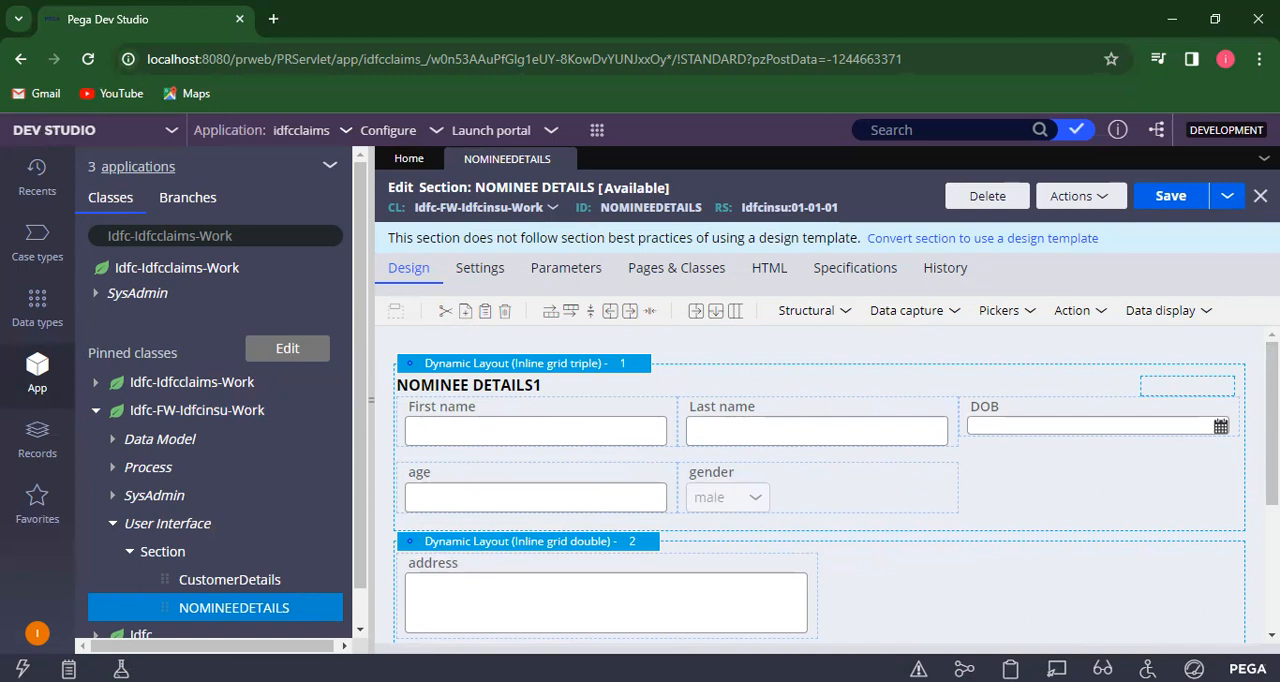
scroll(818, 480, down, 3)
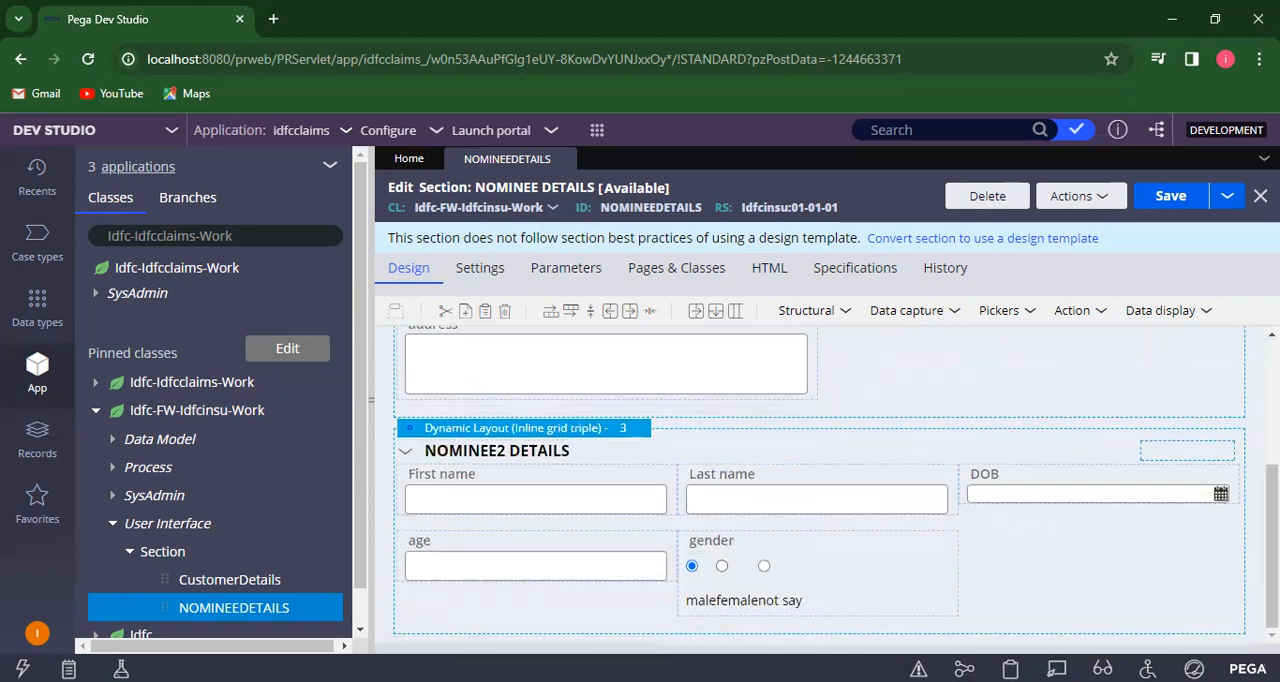
scroll(818, 480, up, 3)
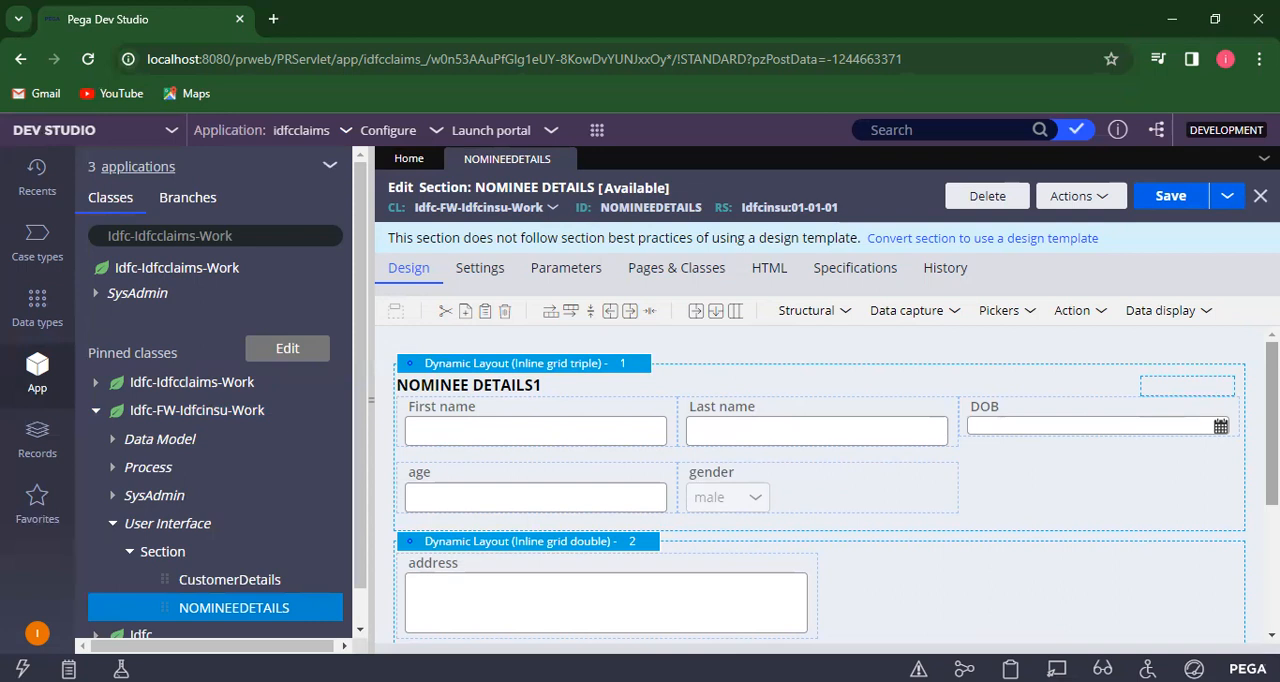
click(845, 316)
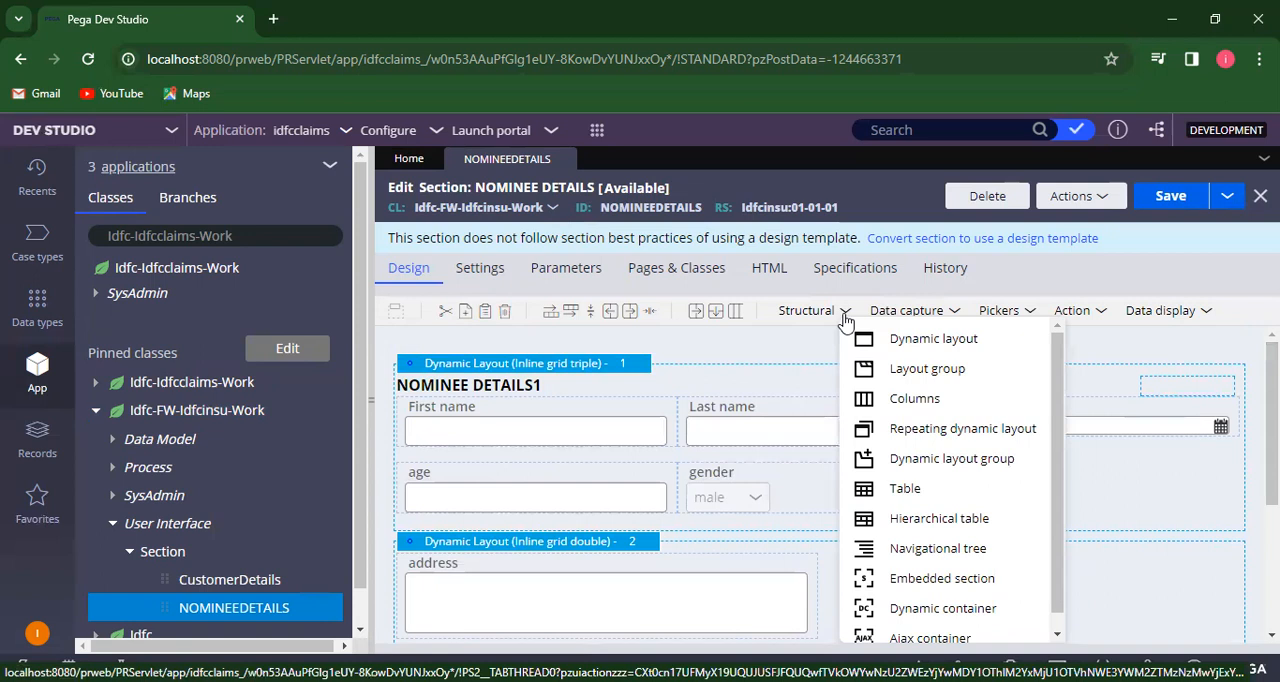
drag(885, 338, 658, 377)
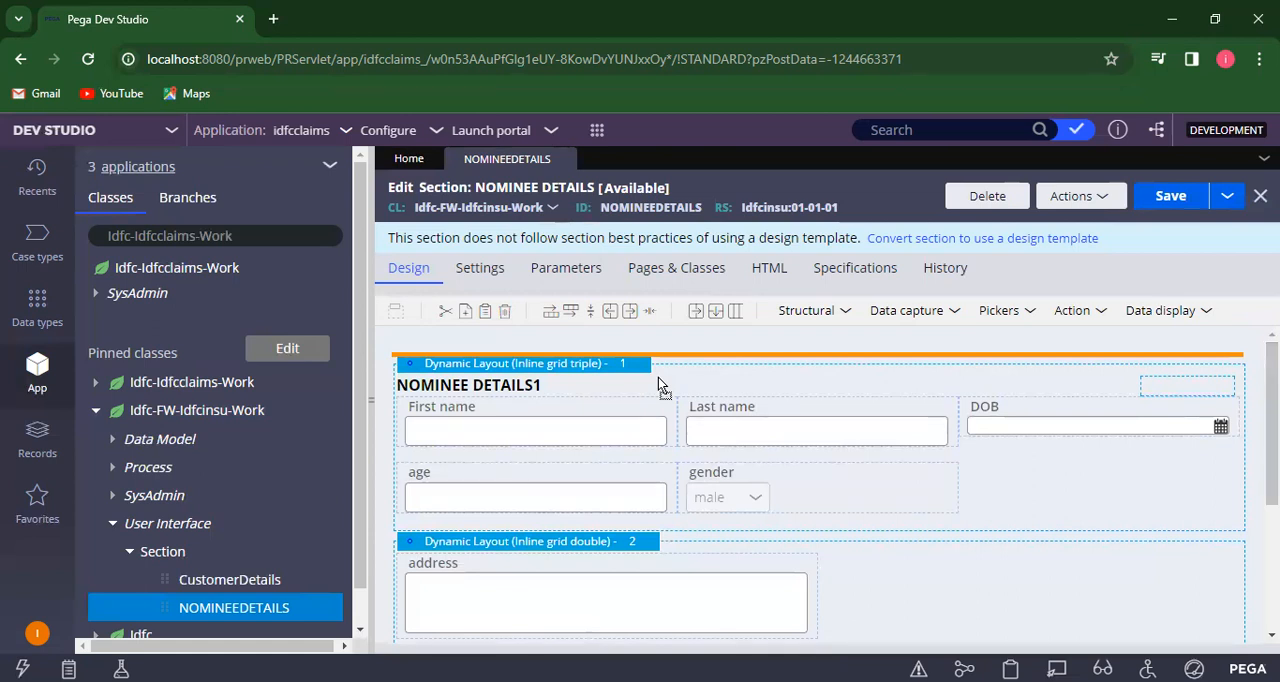
drag(658, 383, 658, 383)
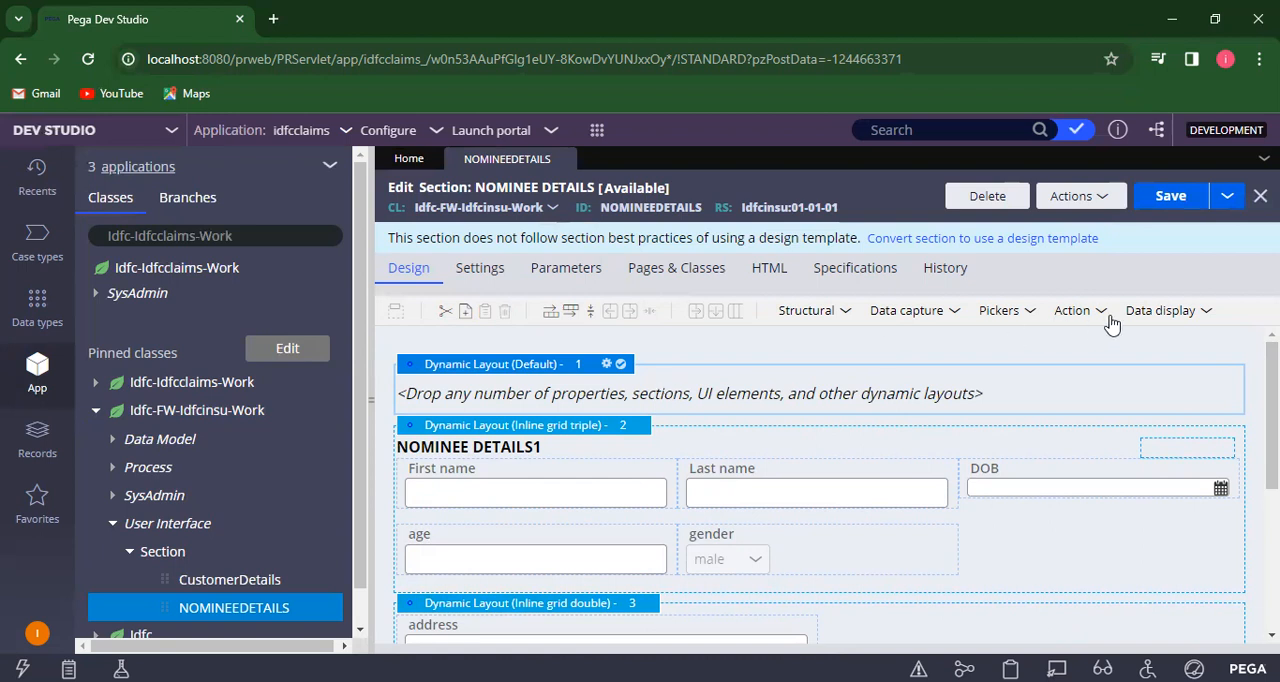
- Add a label to the new dynamic layout and set its value to "Welcome"
click(1207, 314)
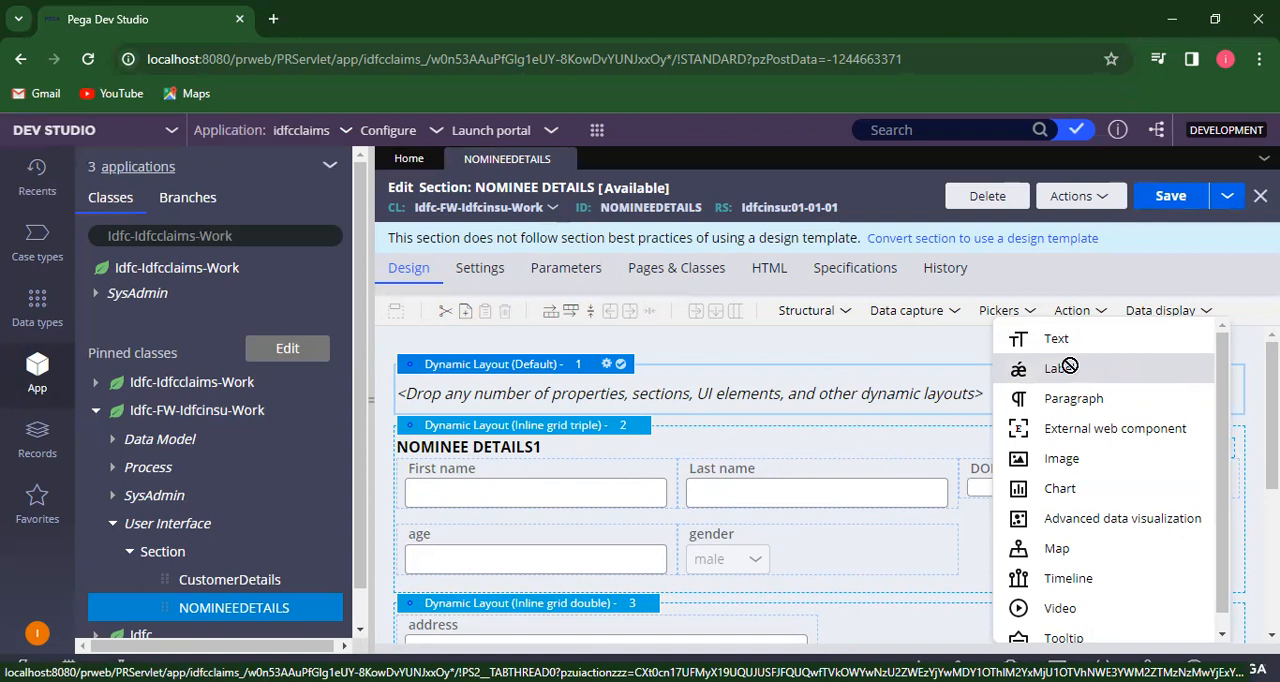
drag(948, 410, 938, 403)
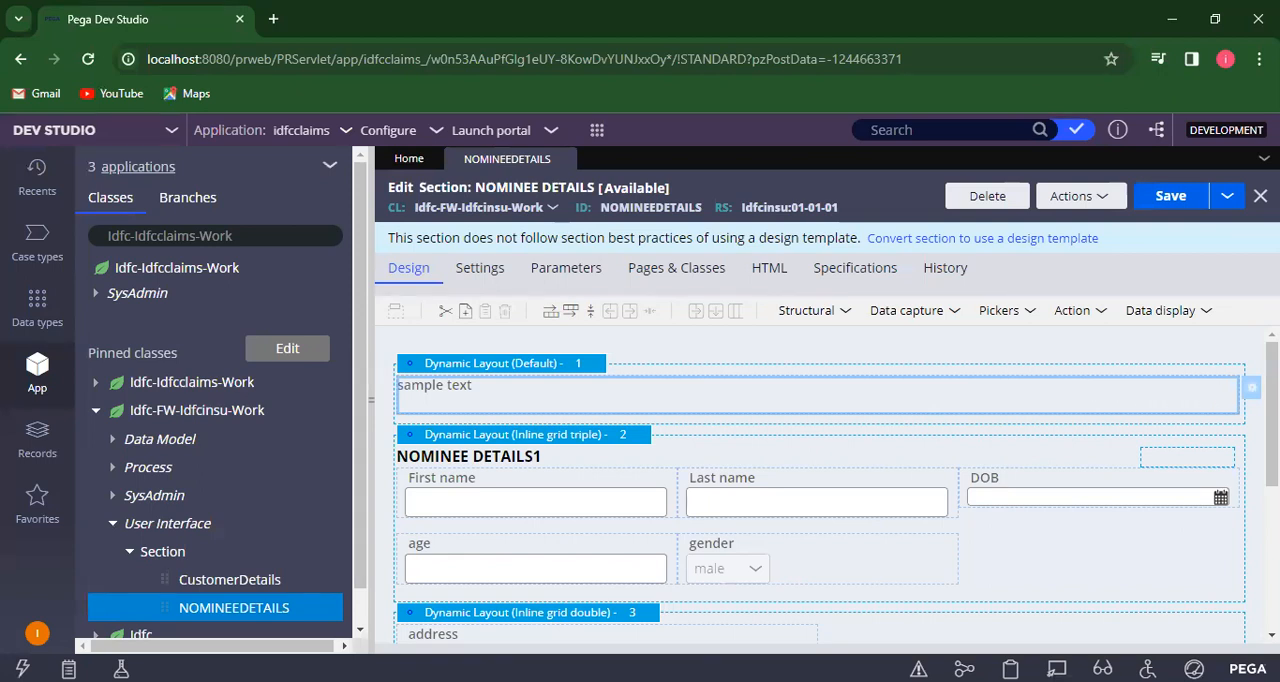
click(1252, 388)
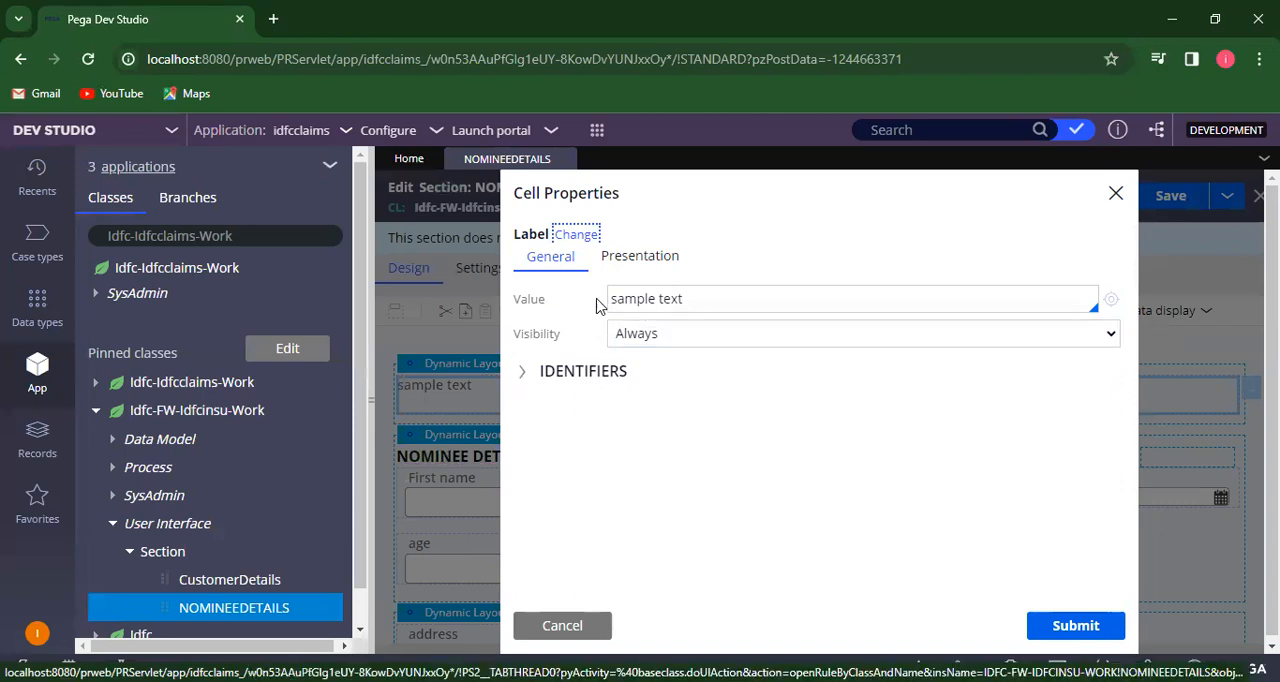
click(704, 298)
key(BackSpace)
key(BackSpace)
key(BackSpace)
key(BackSpace)
key(BackSpace)
key(BackSpace)
key(BackSpace)
key(BackSpace)
key(BackSpace)
key(BackSpace)
key(BackSpace)
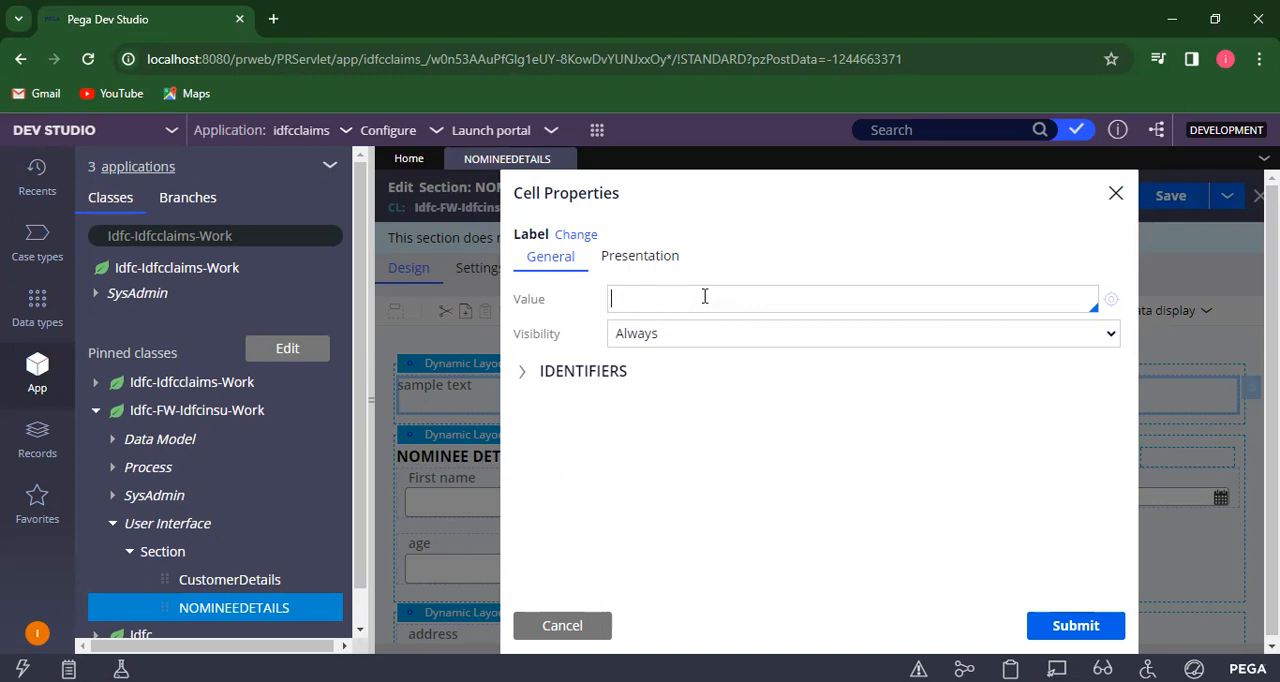
text(welcomw)
key(BackSpace)
text(e)
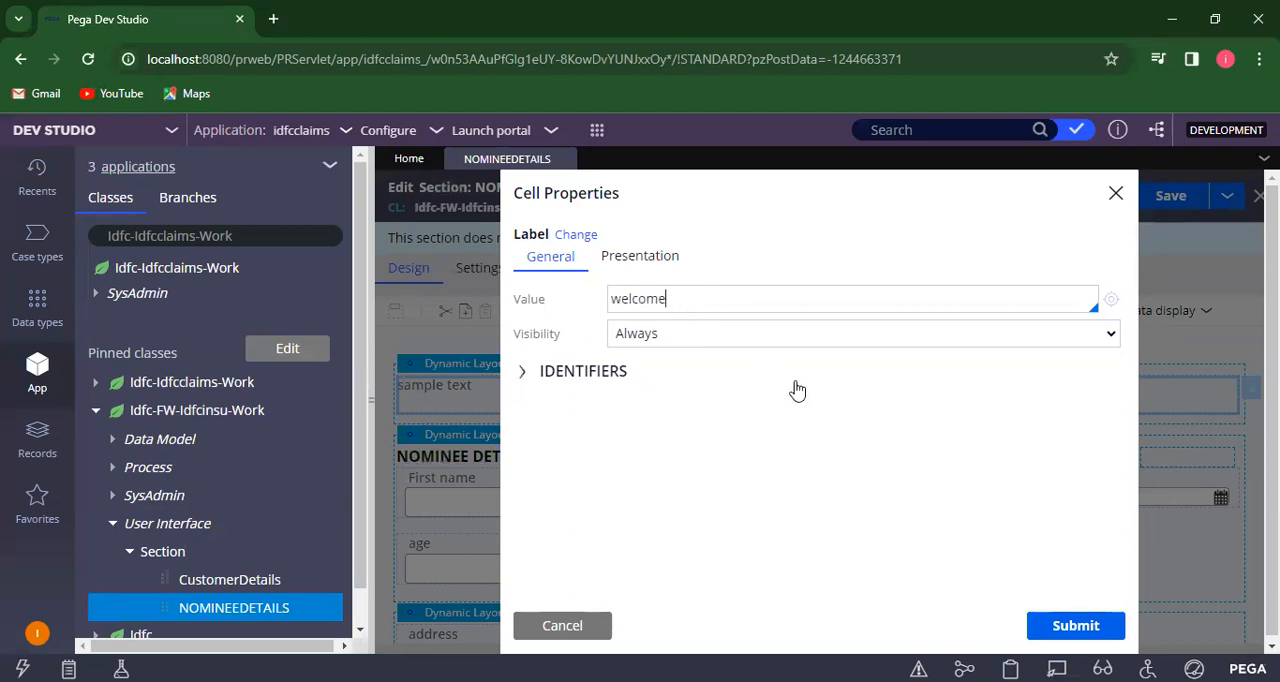
click(624, 299)
key(BackSpace)
text(W)
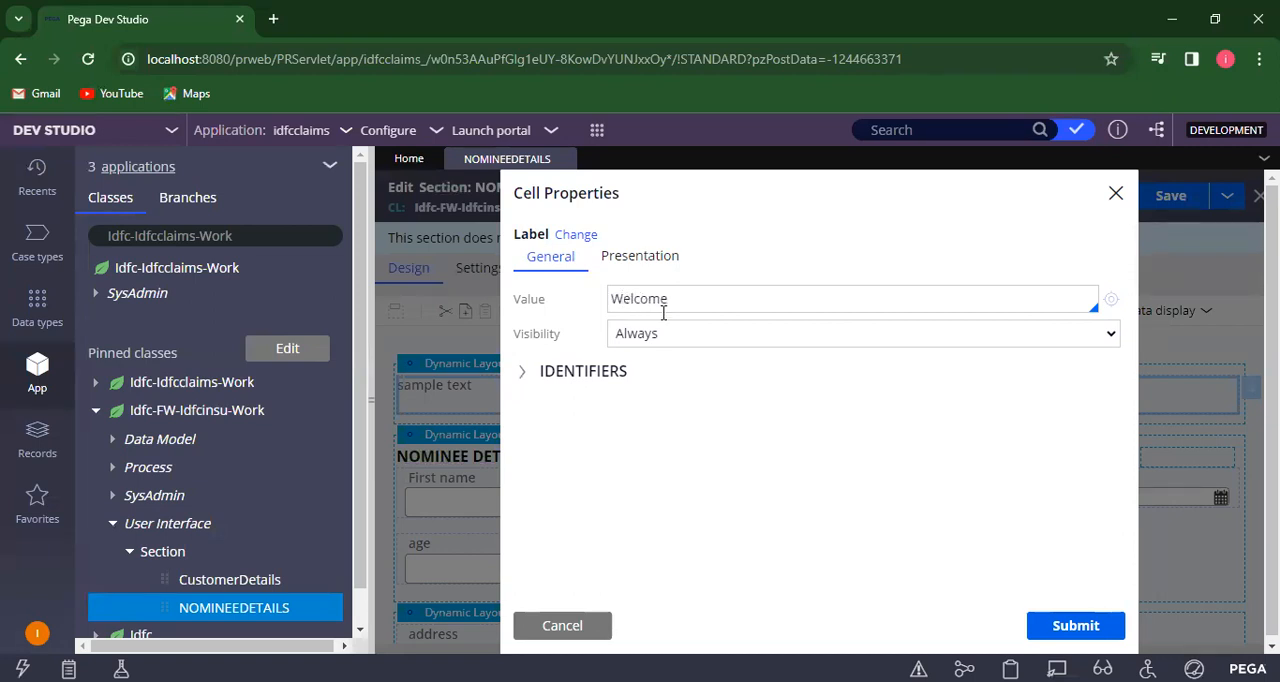
click(1073, 628)
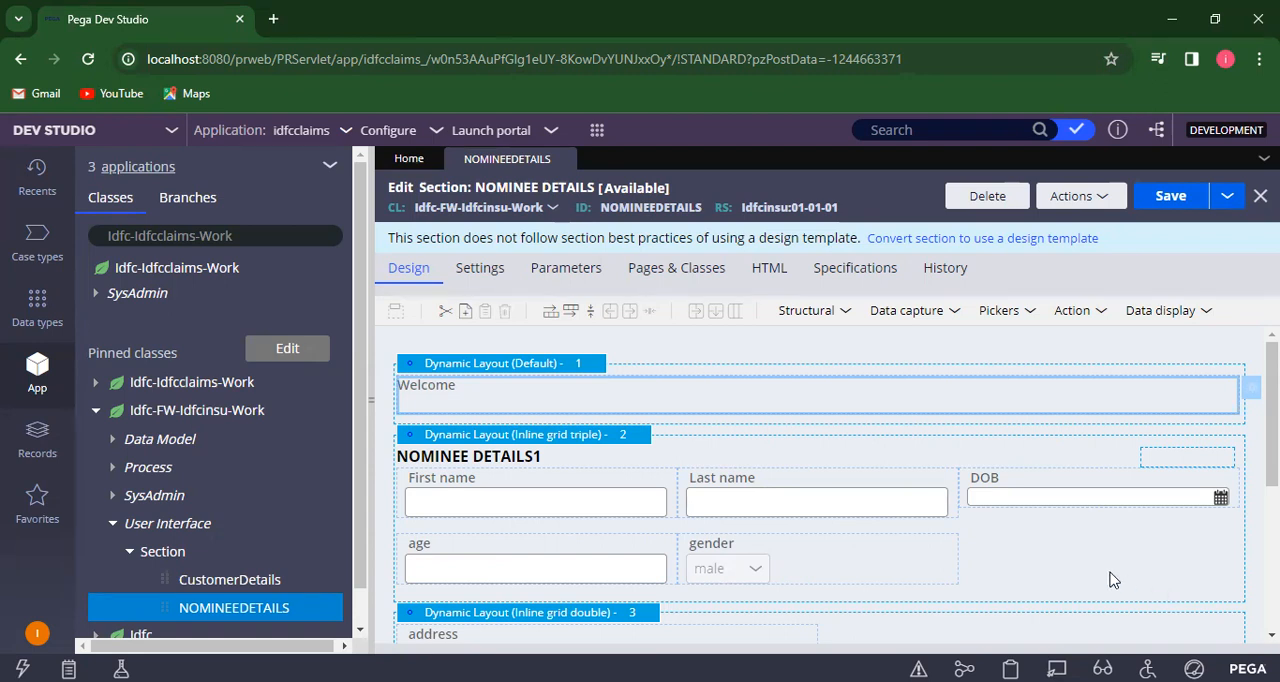
- Add a second label below Welcome and replace its sample text with the page reference .CustomerDetailsPage
click(1204, 316)
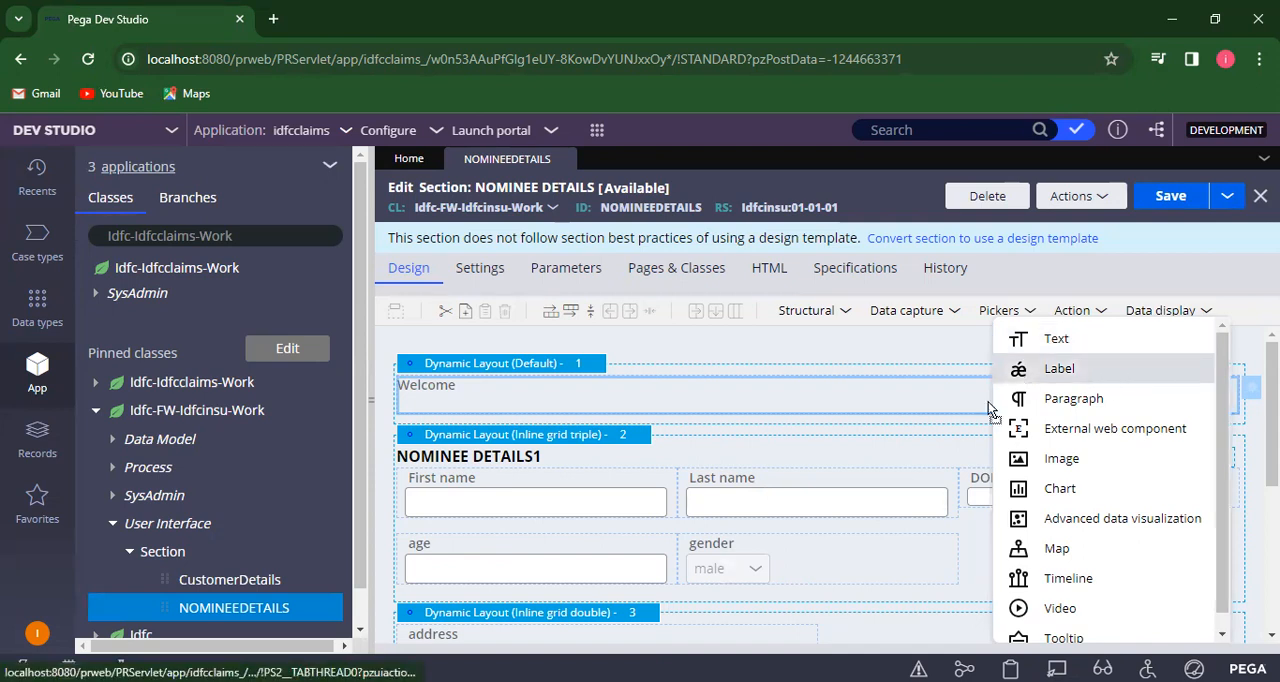
drag(980, 432, 983, 434)
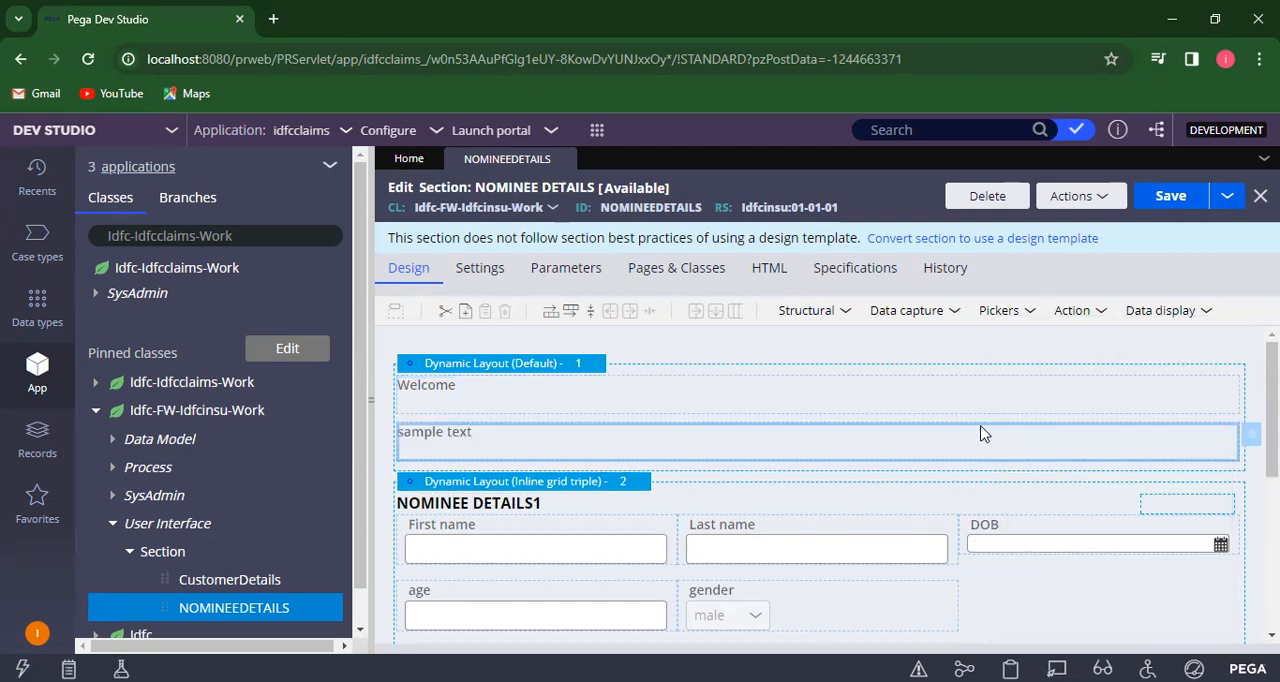
double_click(711, 441)
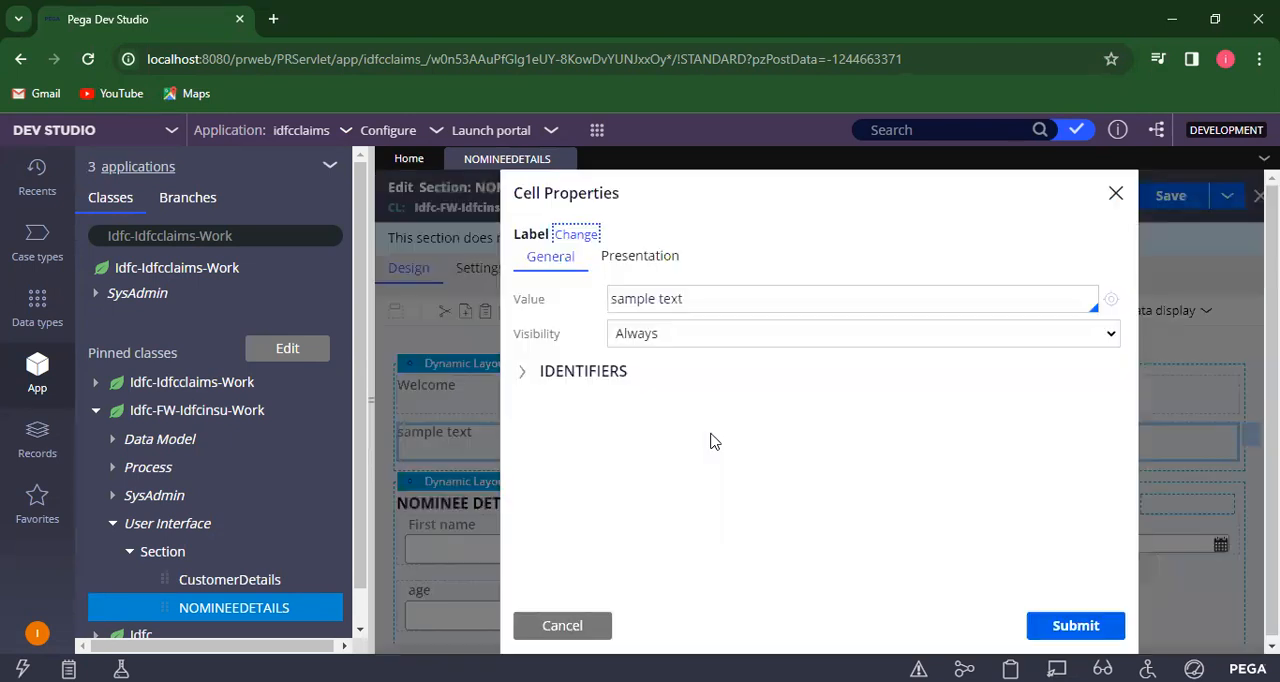
click(725, 299)
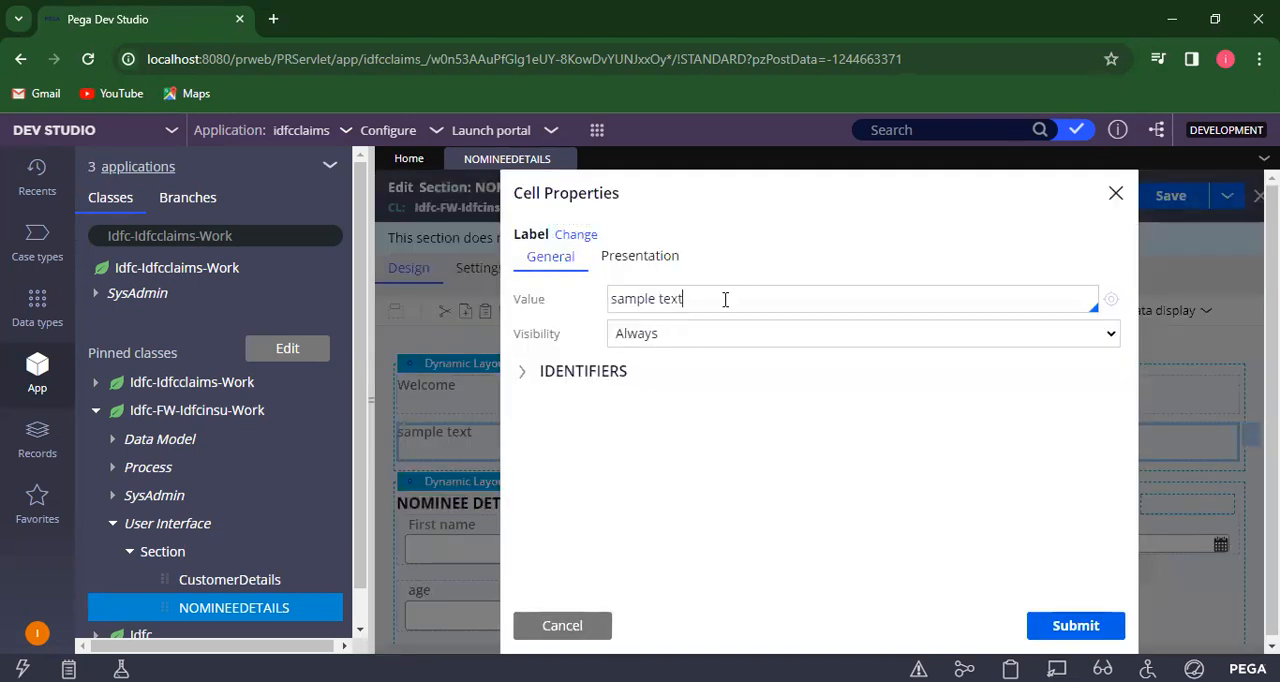
key(BackSpace)
key(BackSpace)
key(BackSpace)
key(BackSpace)
key(BackSpace)
key(BackSpace)
key(BackSpace)
key(BackSpace)
key(BackSpace)
key(BackSpace)
key(BackSpace)
key(Down)
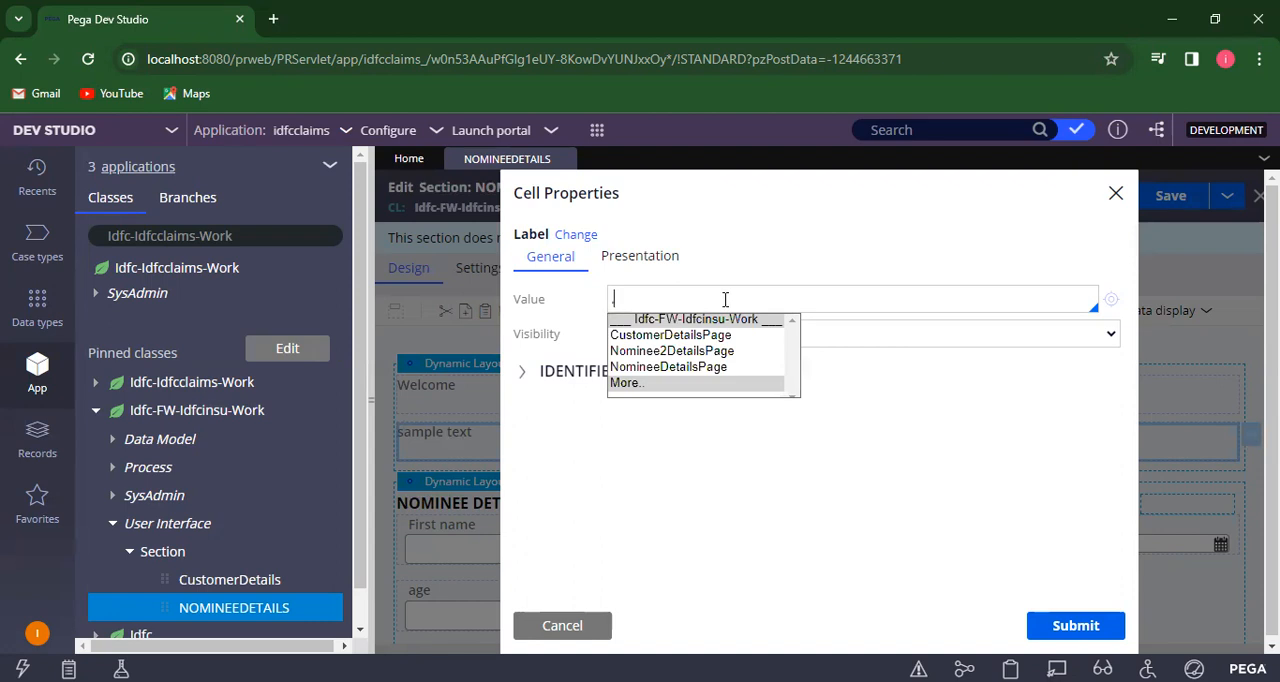
key(Down)
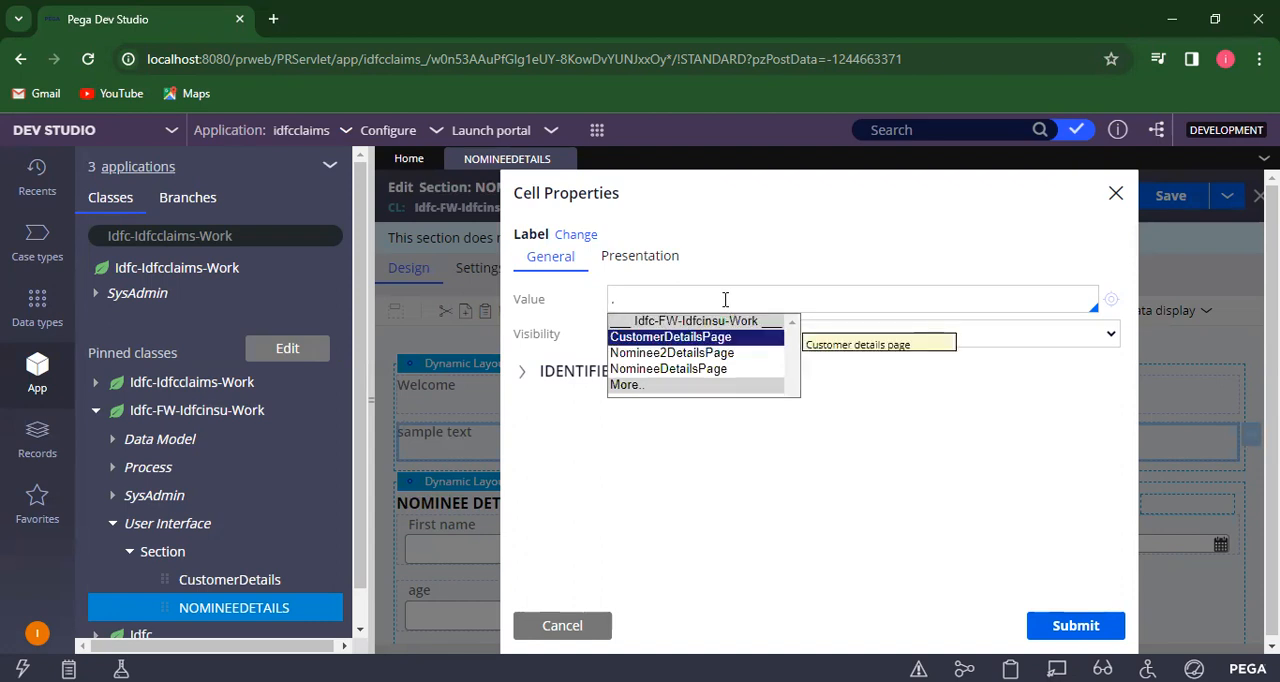
key(Return)
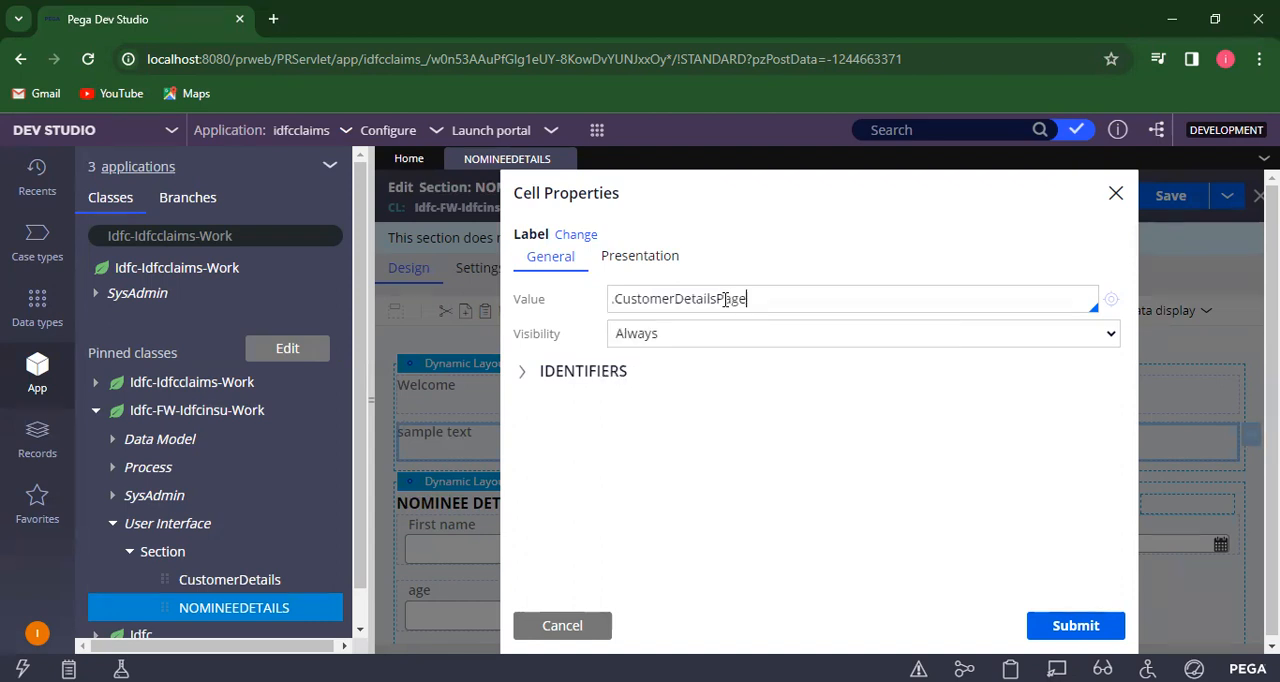
- Extend the second label's value to .CustomerDetailsPage.FirstName and submit its cell properties
key(Home)
key(Right)
key(Right)
key(Right)
key(Right)
key(Right)
key(Right)
key(Right)
key(Right)
key(Right)
key(Right)
key(Right)
key(Right)
key(Right)
key(Right)
key(Right)
key(Right)
key(Right)
key(Right)
key(Right)
key(Right)
key(Down)
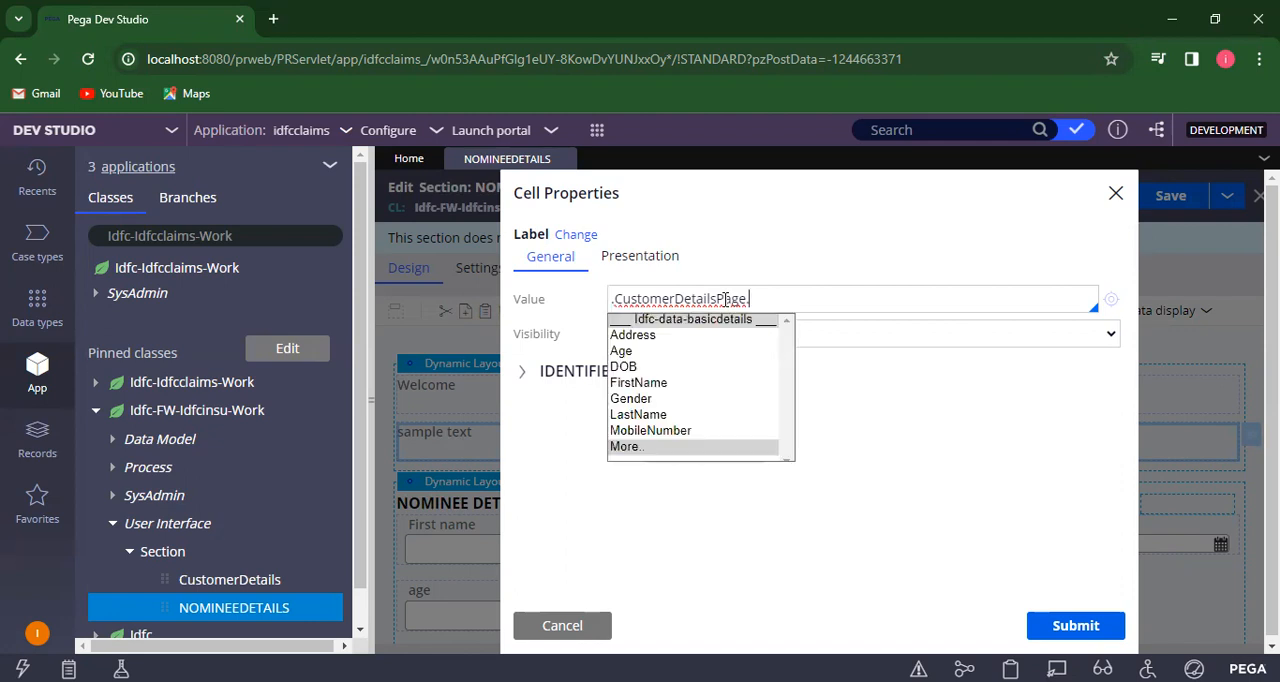
key(Down)
key(Down)
key(Down)
key(Down)
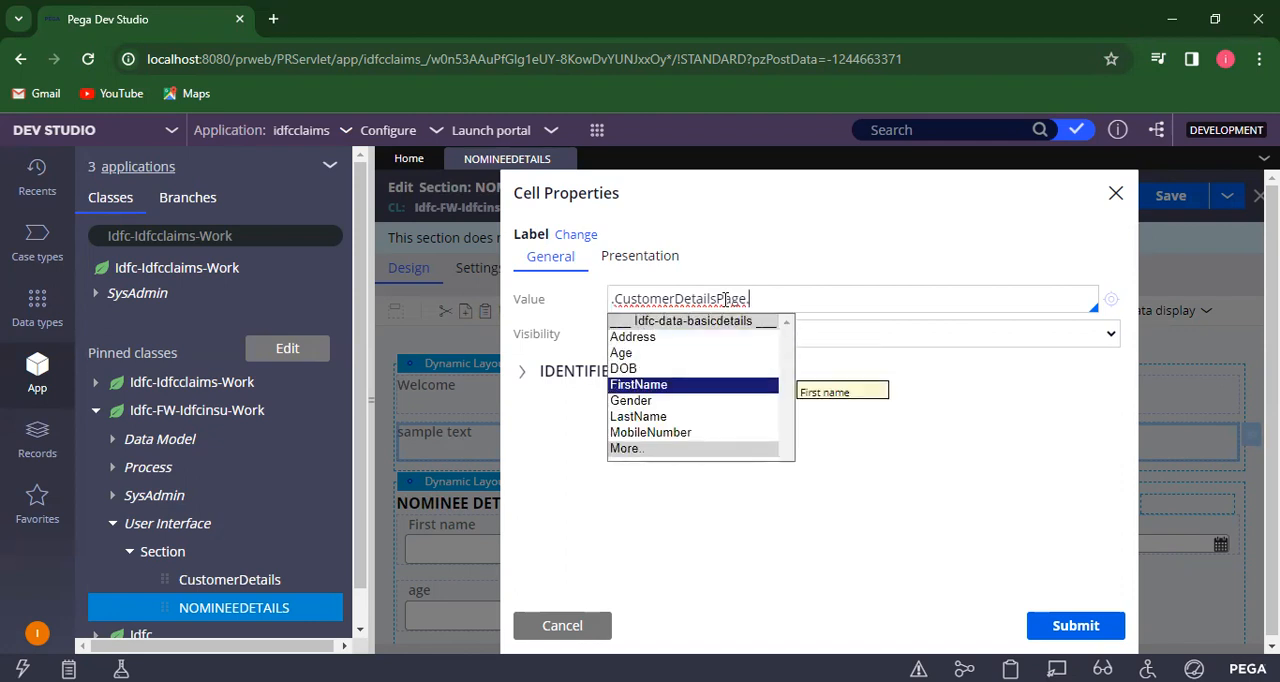
click(685, 390)
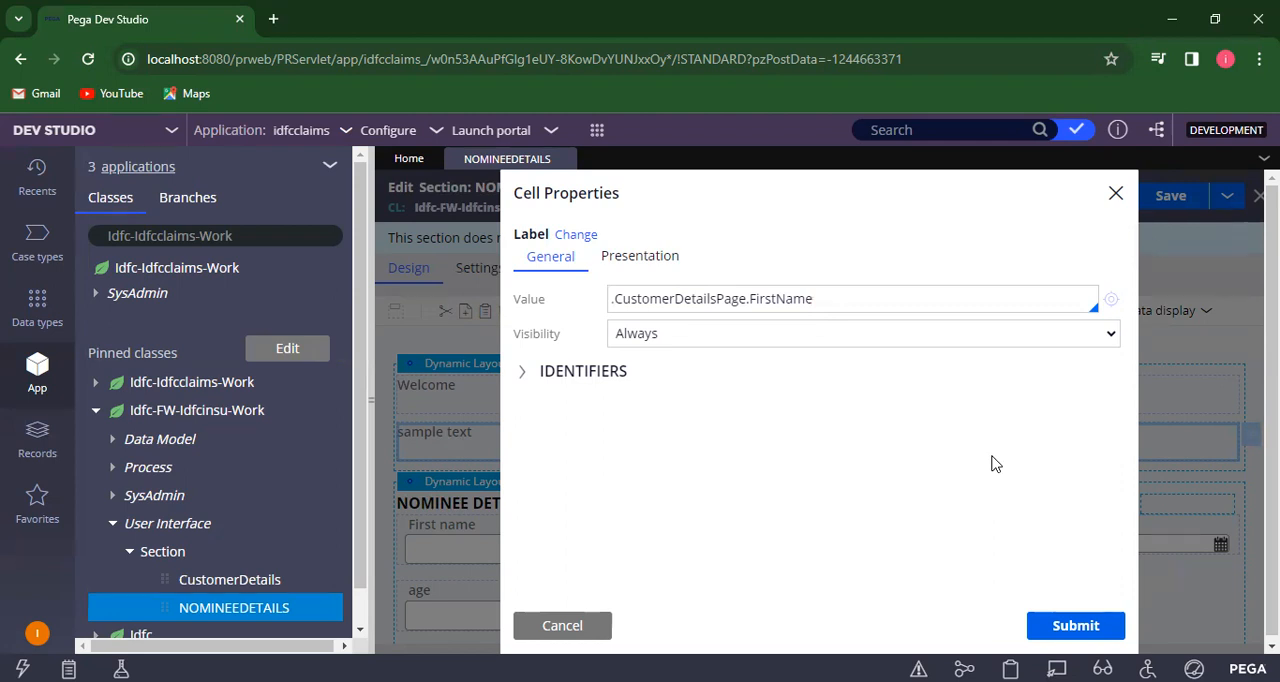
click(1075, 626)
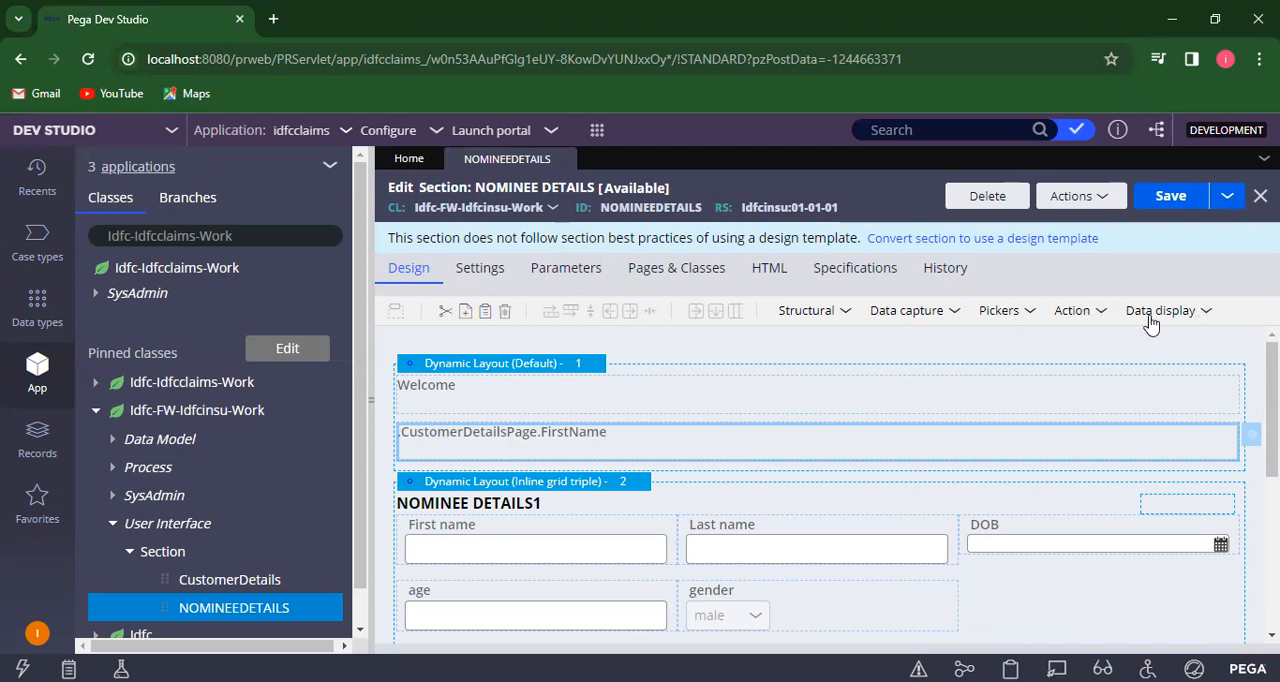
- Add a third label below the FirstName label and replace its sample text with the page reference .CustomerDetailsPage
click(1205, 311)
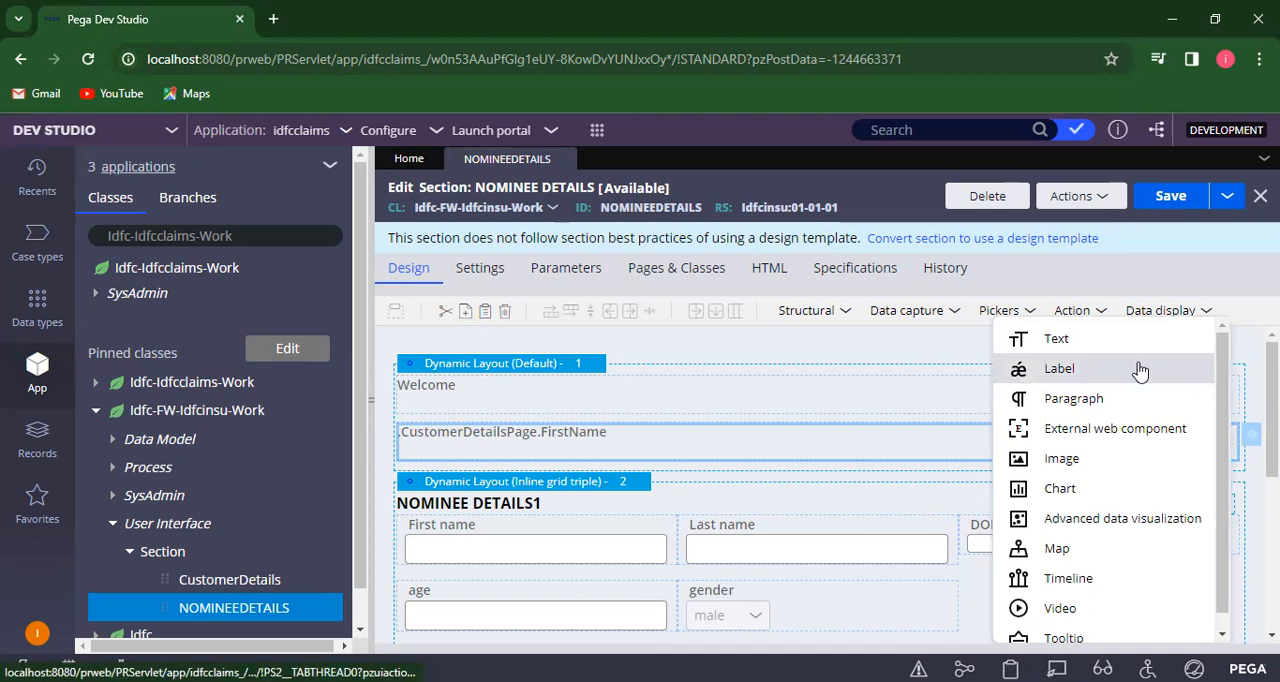
drag(1136, 369, 945, 471)
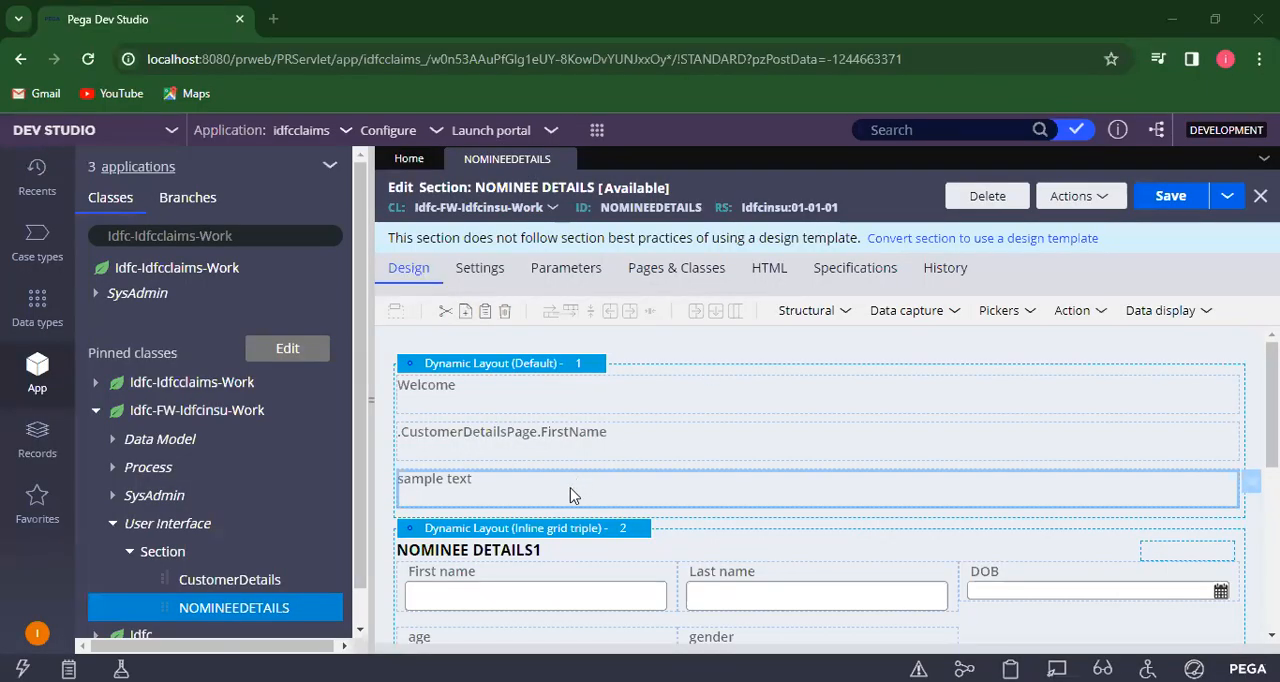
double_click(573, 495)
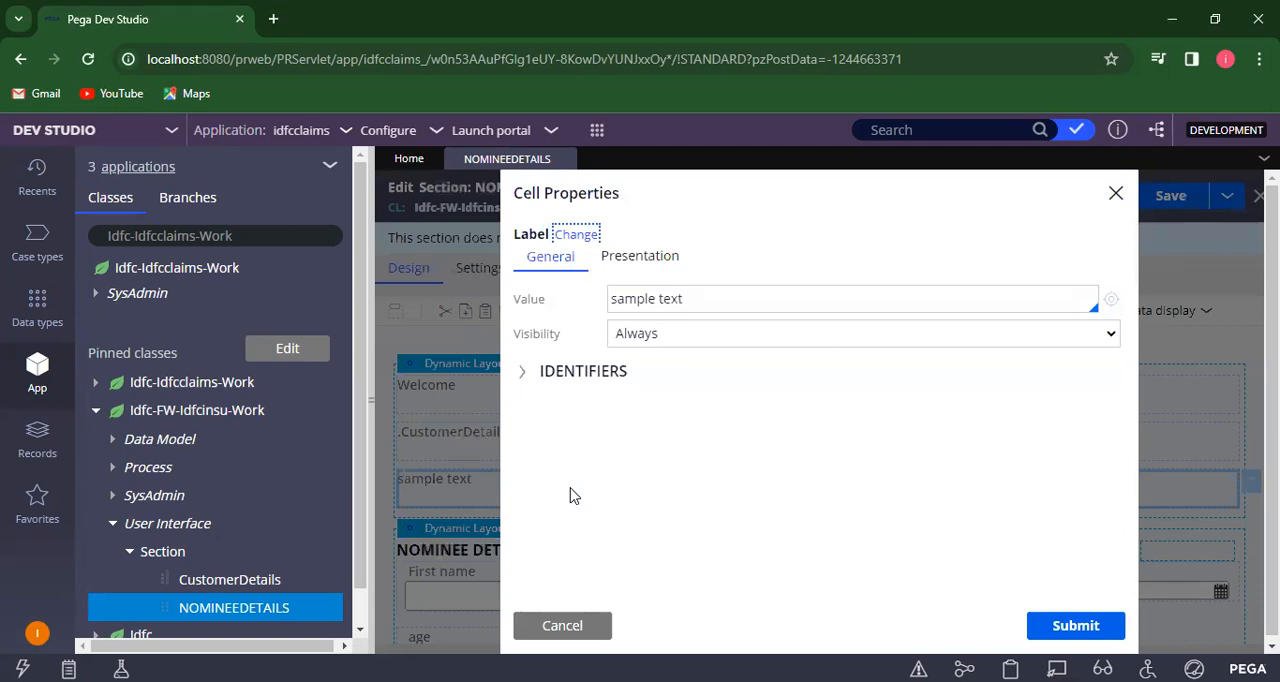
click(770, 296)
key(BackSpace)
key(BackSpace)
key(BackSpace)
key(BackSpace)
key(BackSpace)
key(BackSpace)
key(BackSpace)
key(BackSpace)
key(BackSpace)
key(BackSpace)
key(BackSpace)
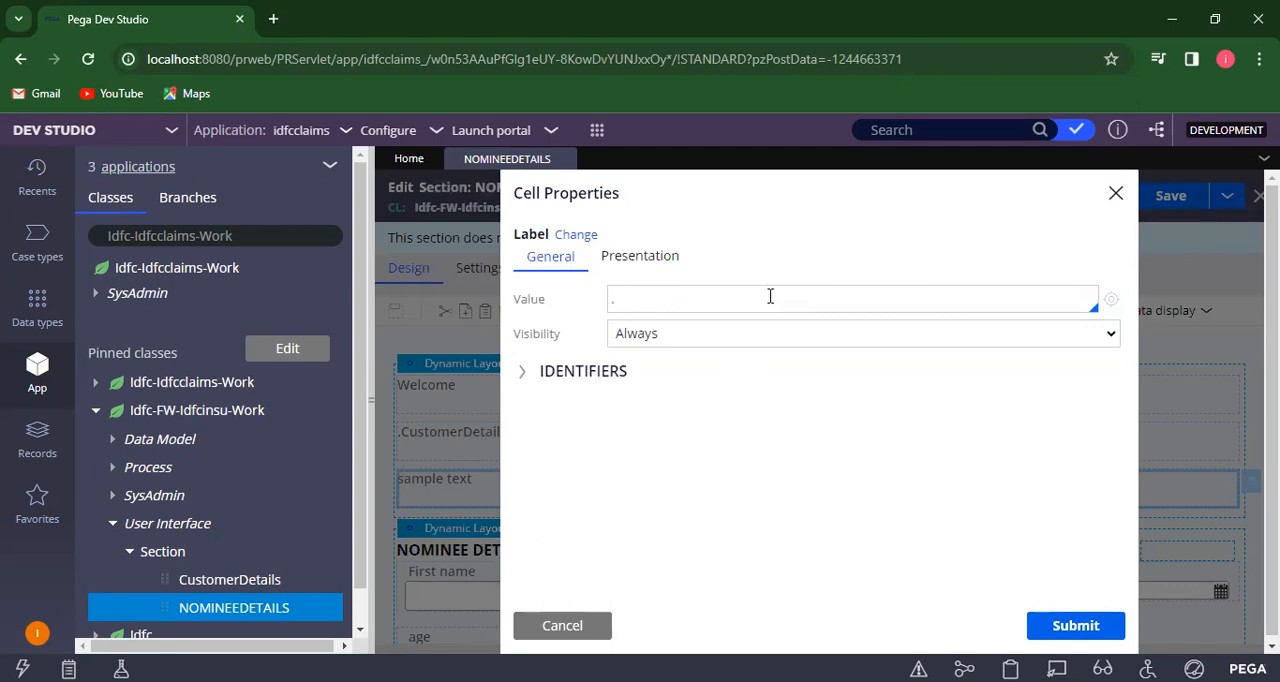
text(.)
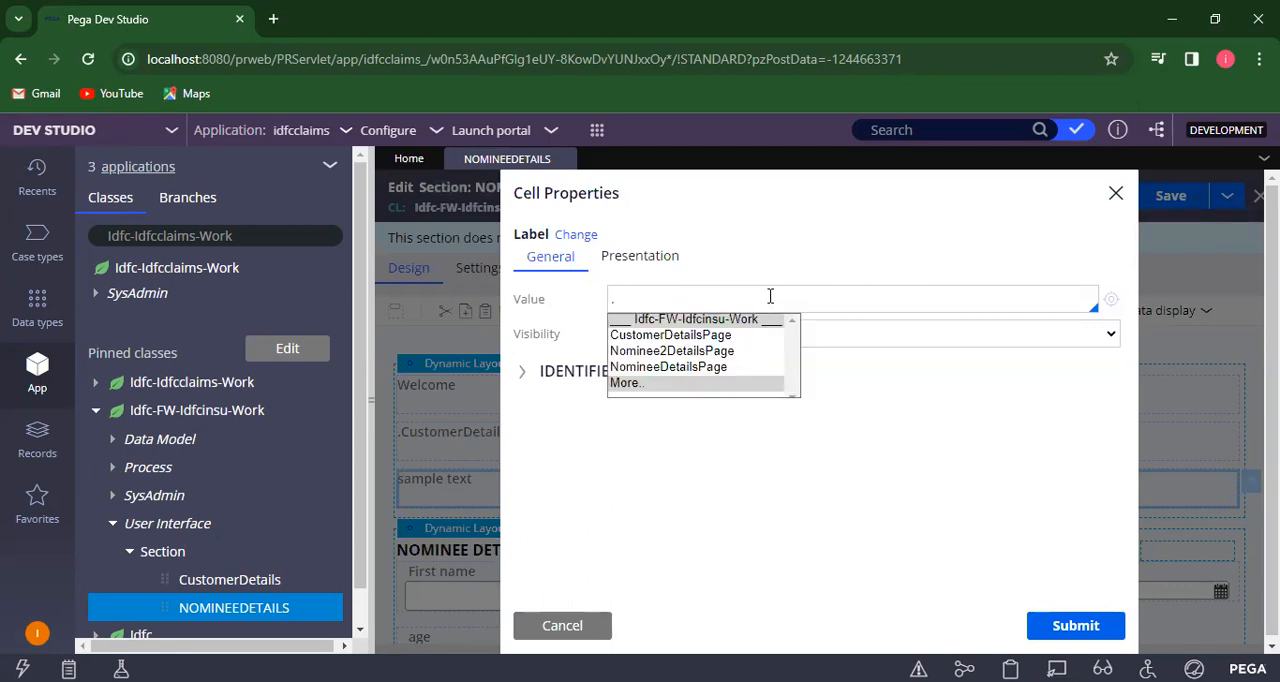
click(704, 338)
- Extend the third label's value to .CustomerDetailsPage.LastName and submit its cell properties
text(.)
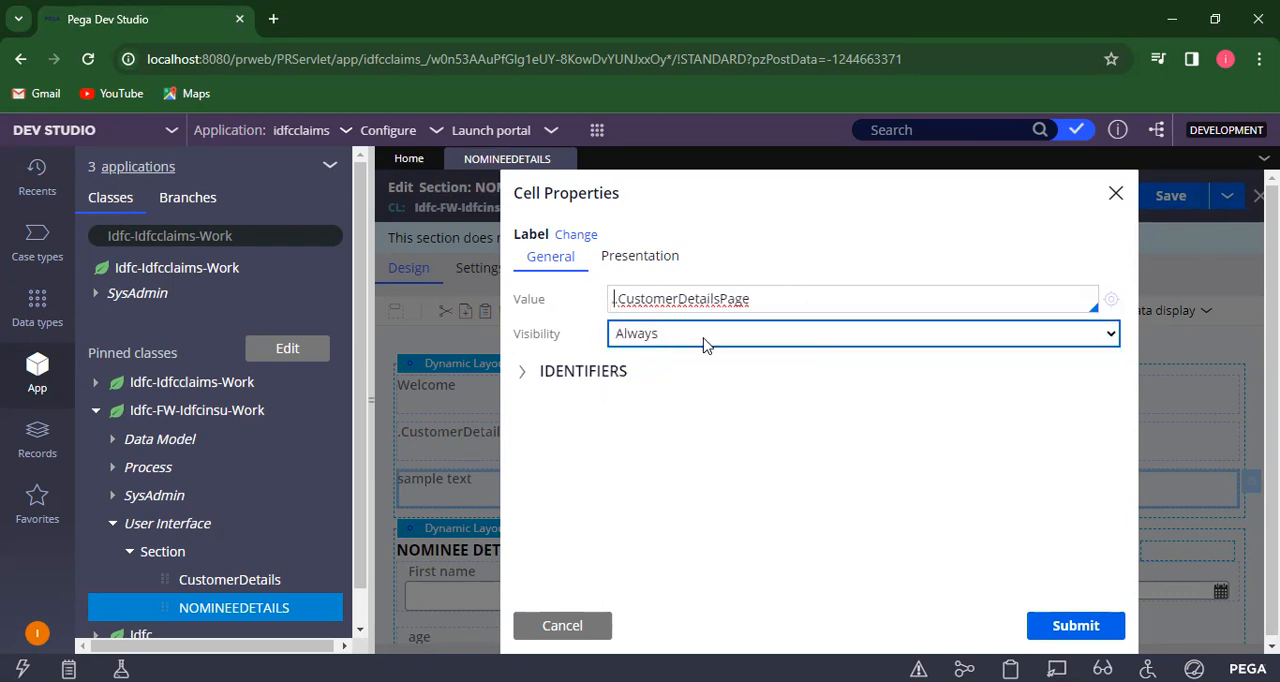
key(BackSpace)
key(BackSpace)
key(Right)
key(Right)
key(Right)
key(Right)
key(Right)
key(Right)
key(Right)
key(Right)
key(Right)
key(Right)
key(Right)
key(Right)
key(Right)
key(Right)
key(Right)
key(Right)
key(Right)
key(Right)
key(Right)
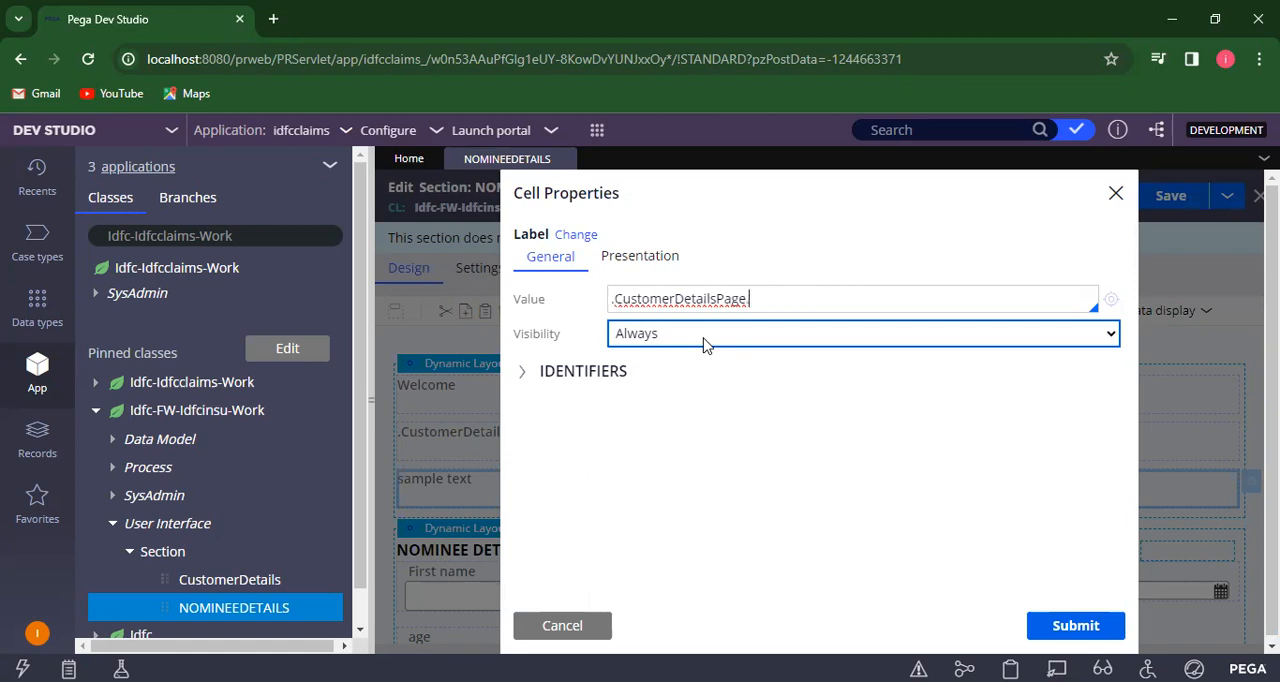
key(Down)
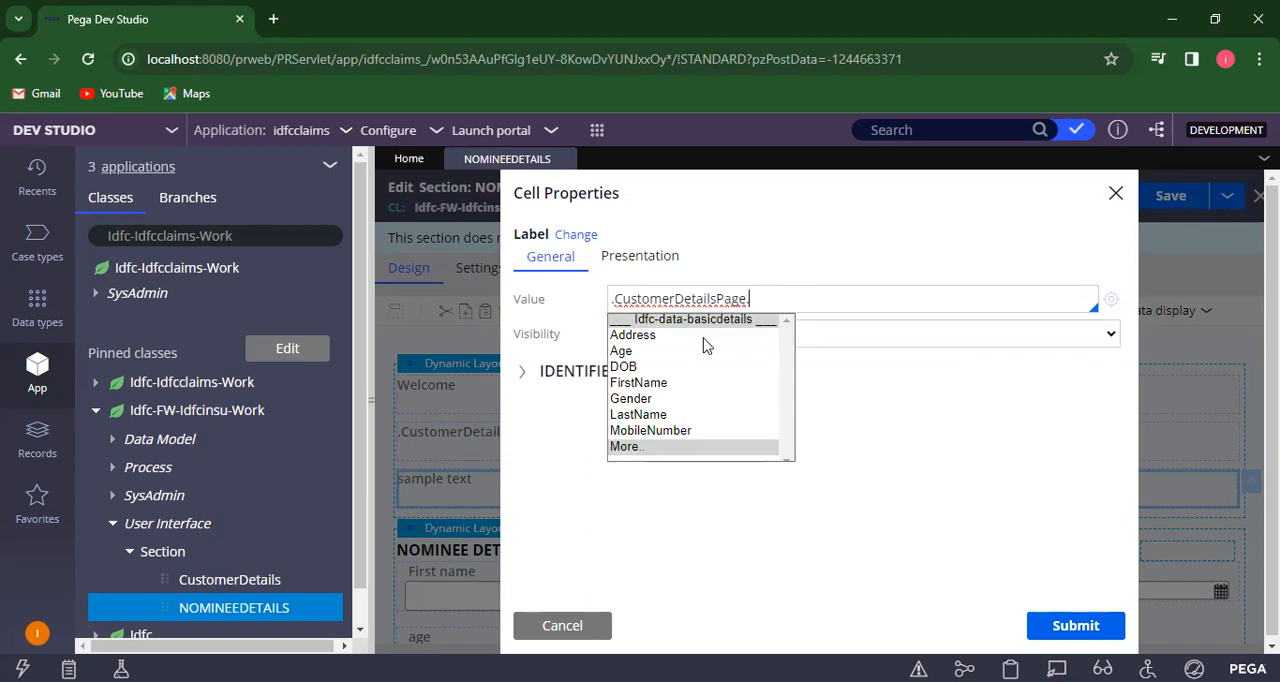
click(643, 415)
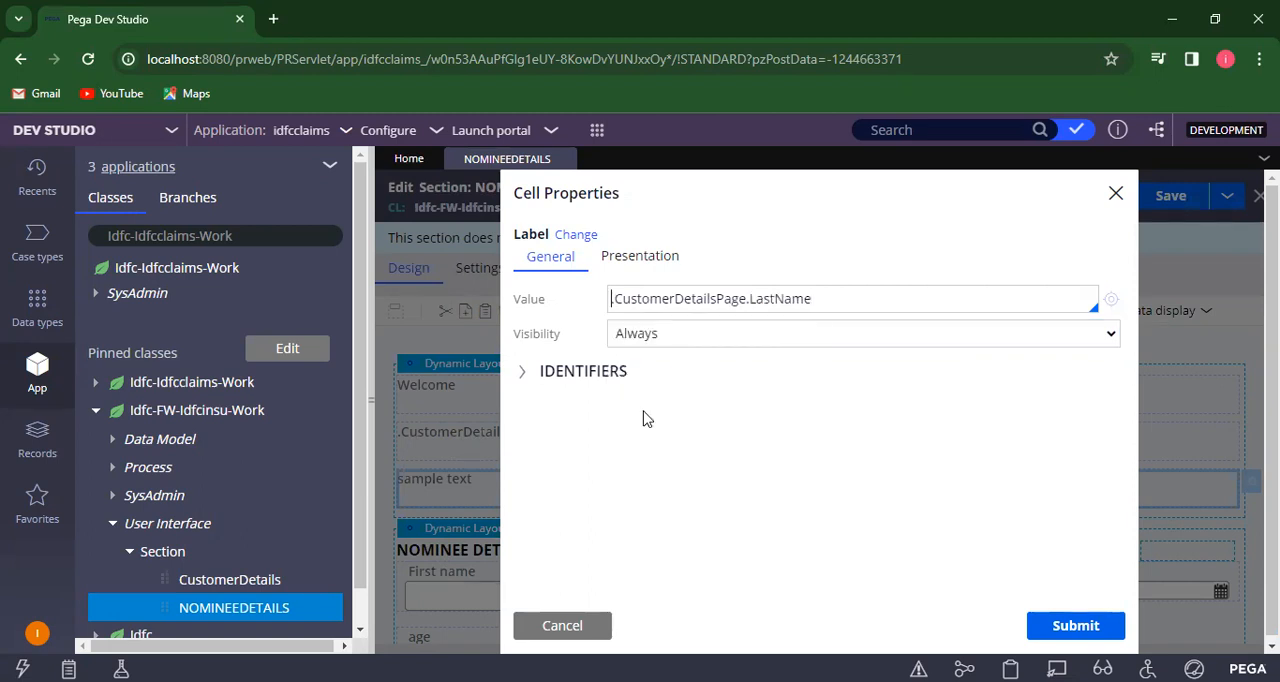
click(1088, 623)
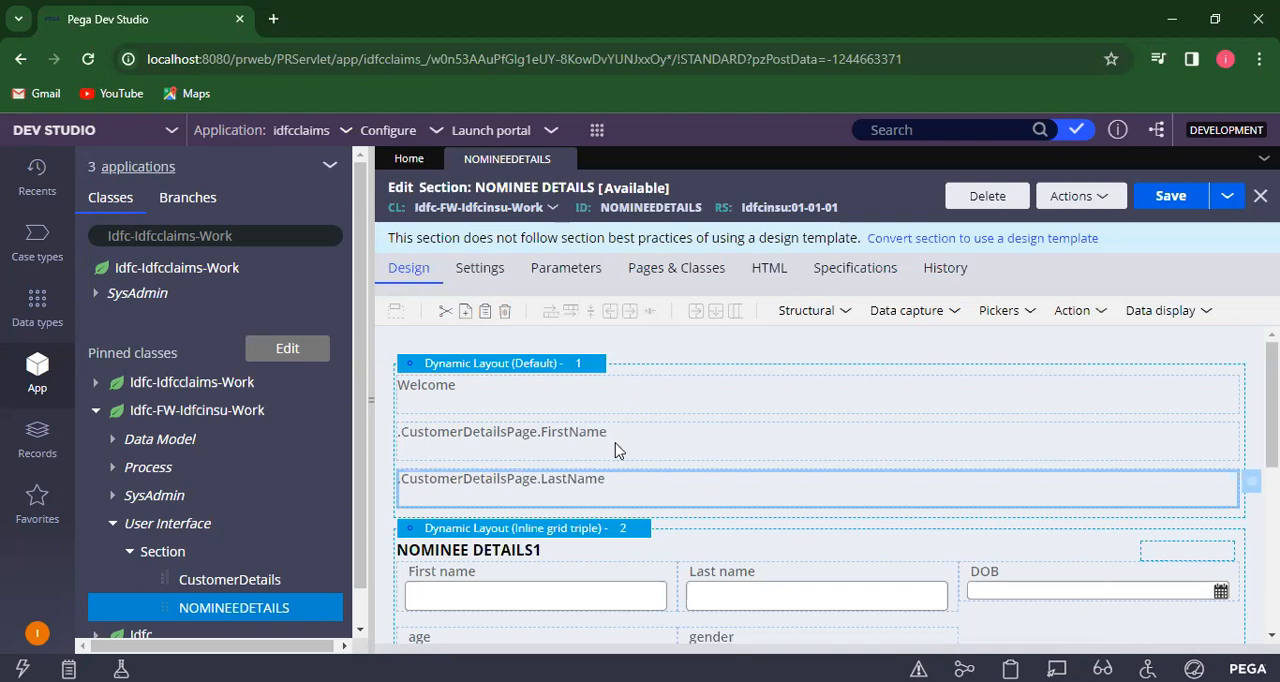
- Set the layout format of the welcome labels' dynamic layout to Inline and save the section
click(587, 372)
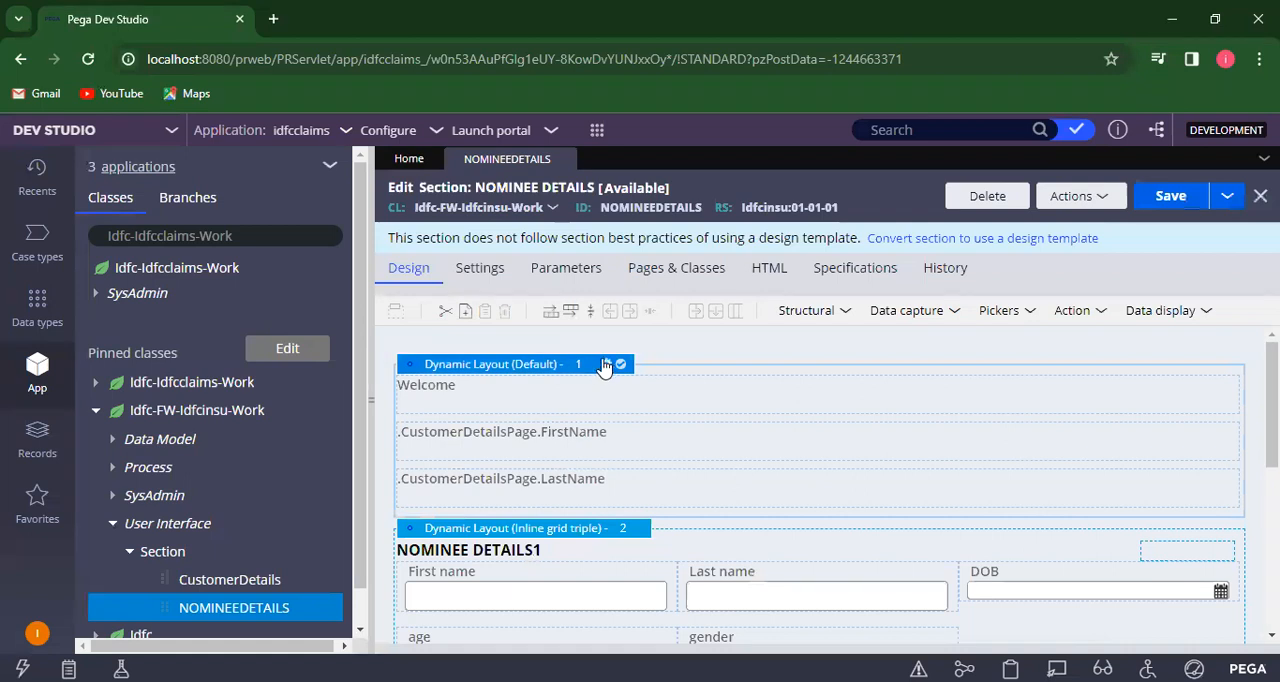
click(606, 365)
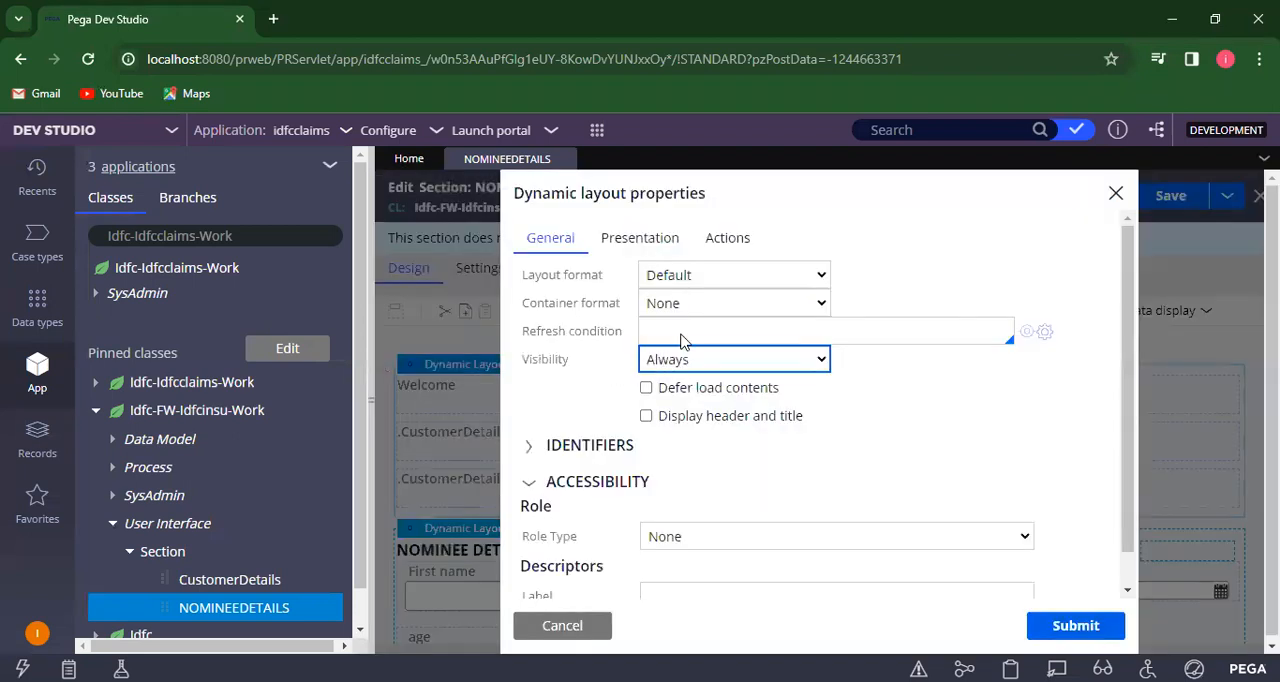
click(740, 277)
click(740, 277)
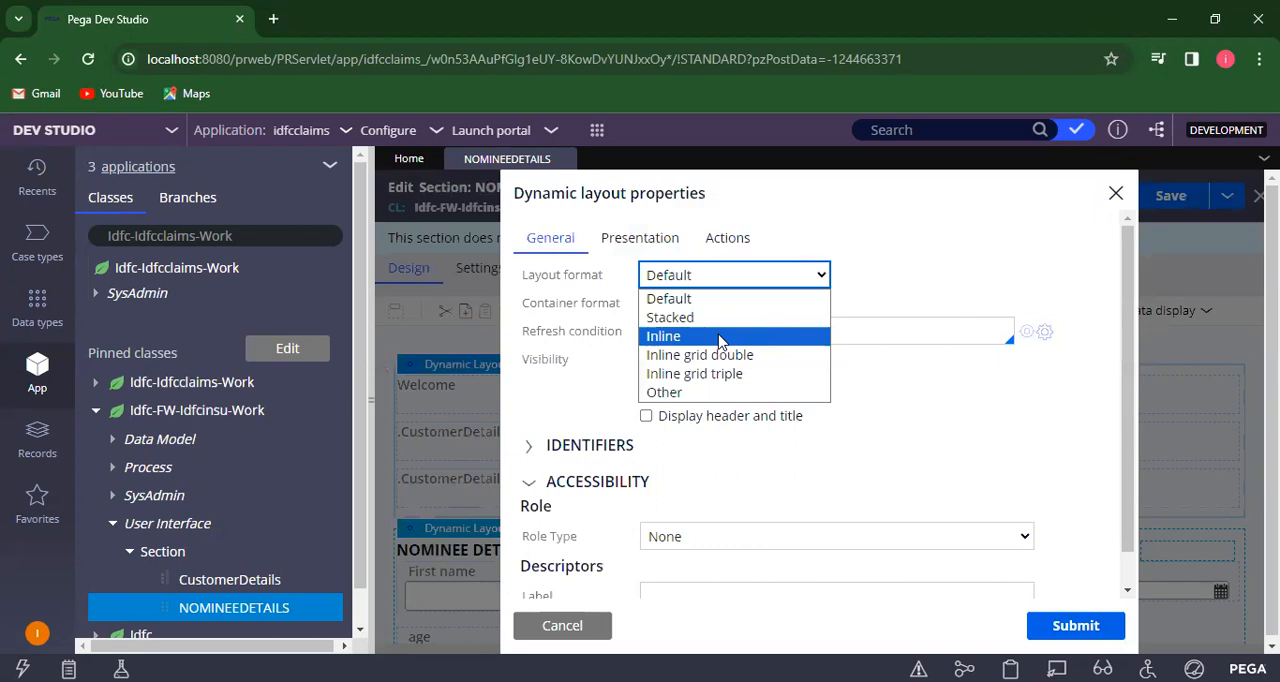
click(720, 340)
click(1075, 627)
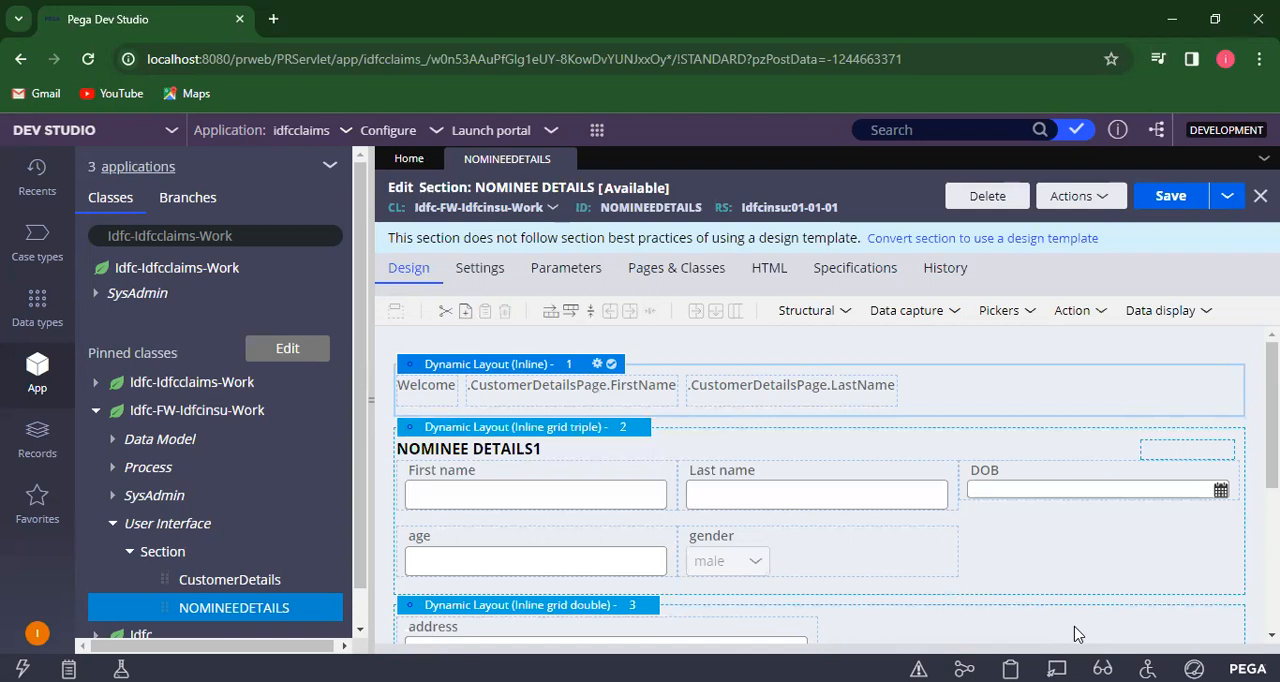
click(1180, 200)
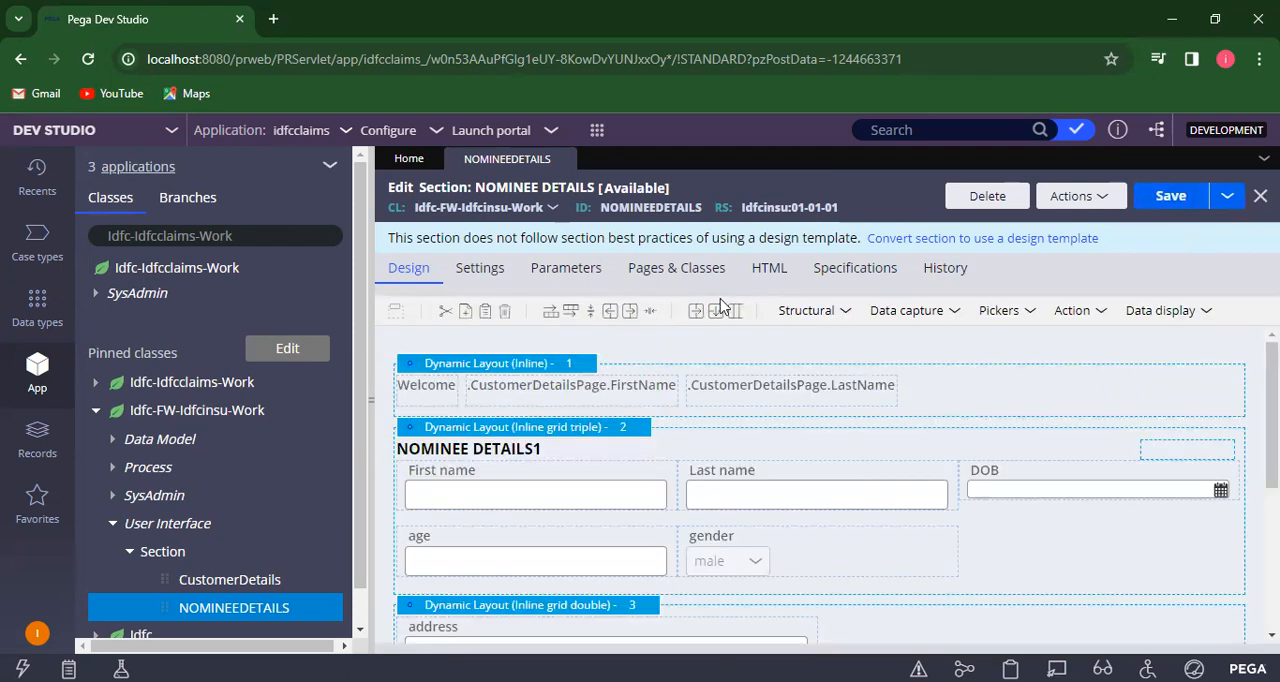
- Create a new customerdetails case to test the section
click(597, 132)
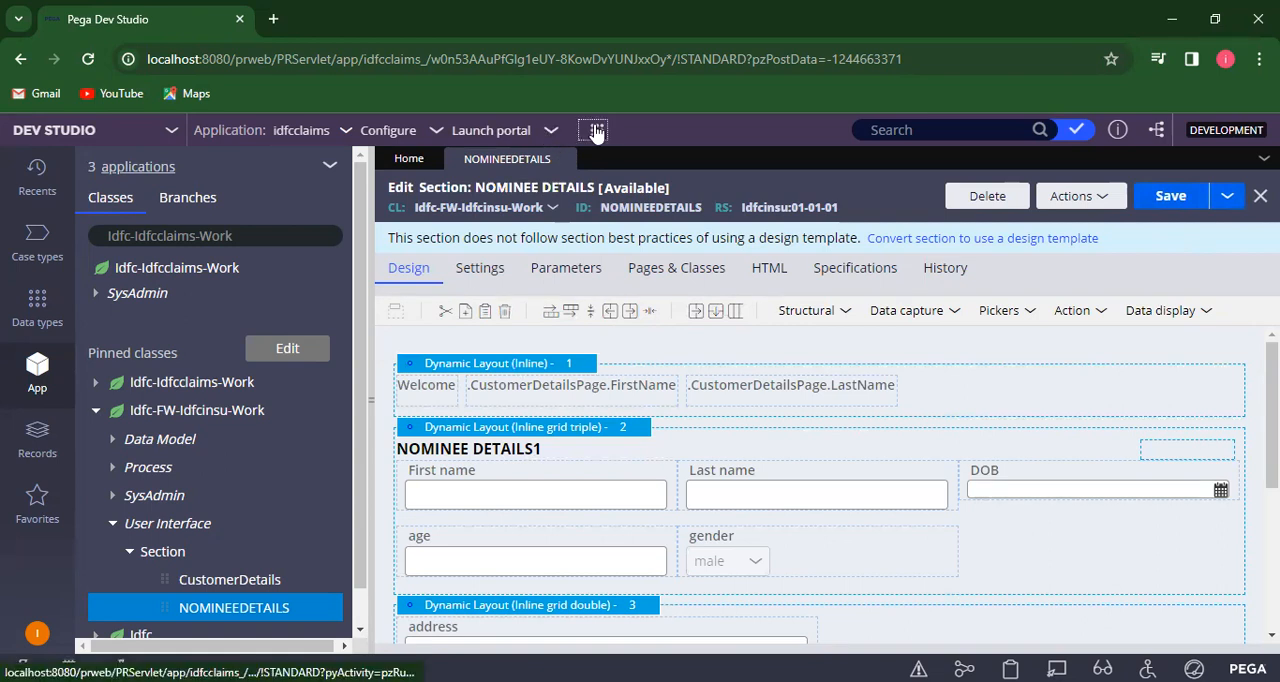
click(597, 132)
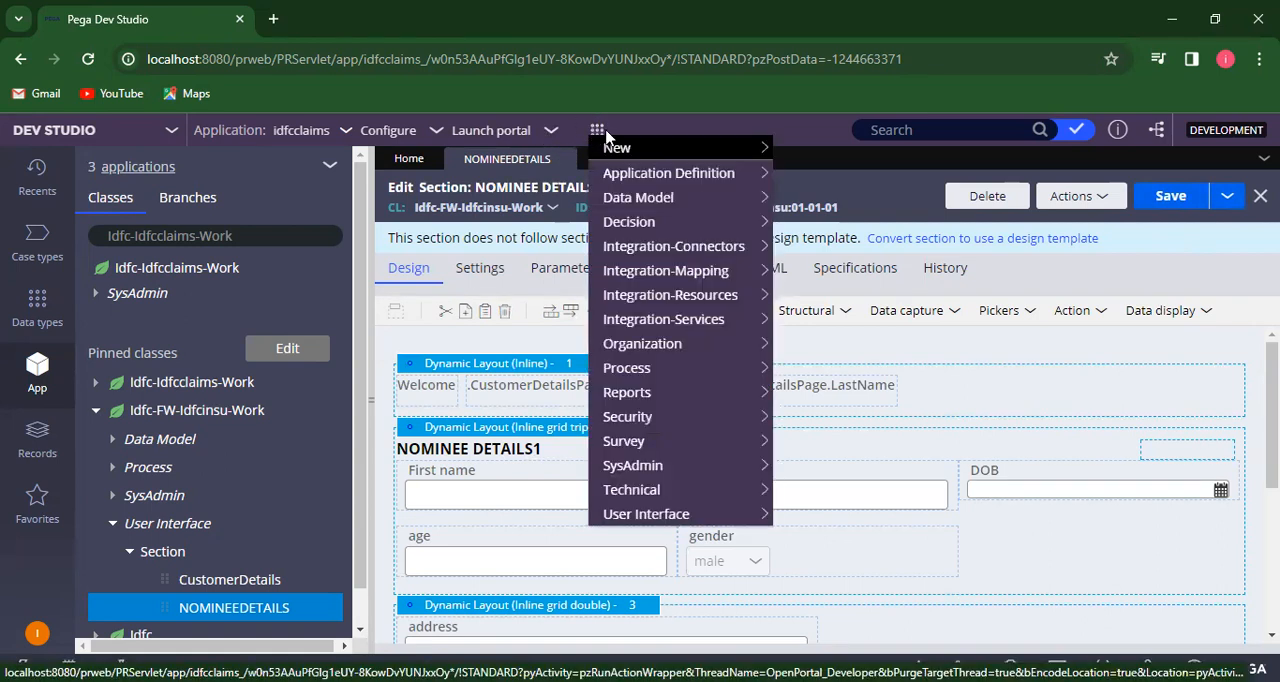
mouse_move(651, 150)
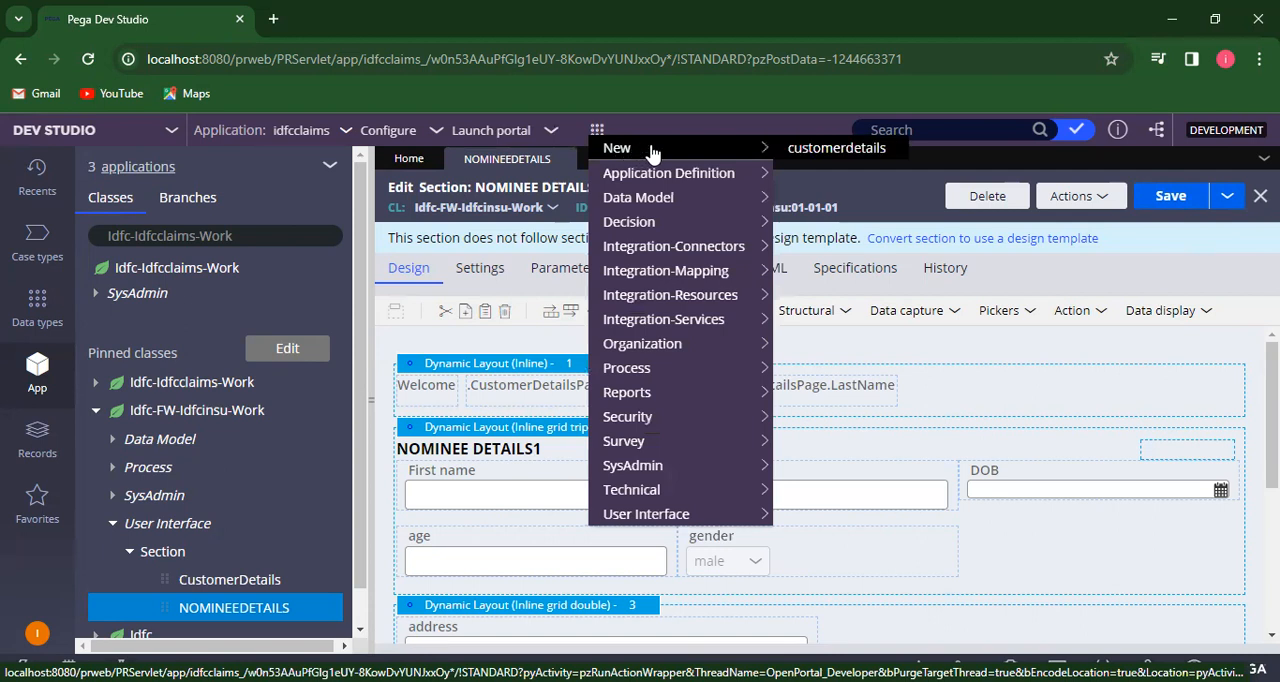
click(840, 150)
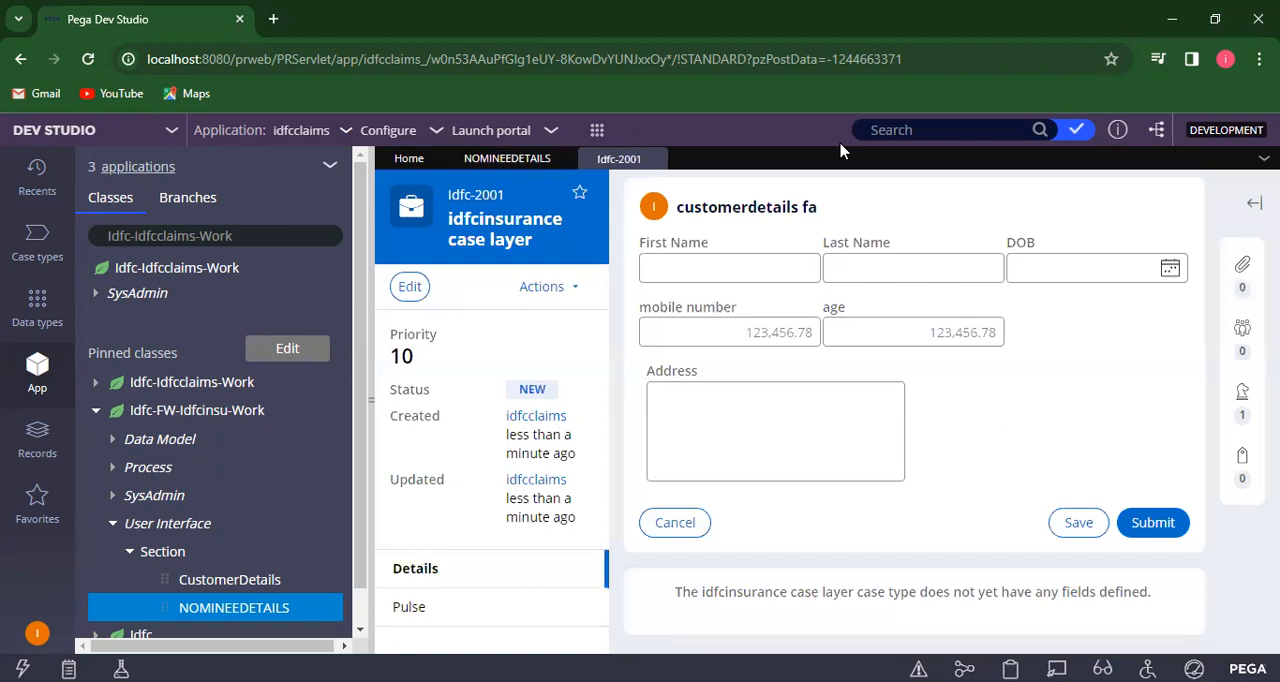
- Enter the customer's first and last name in the customer details form and submit it
click(682, 271)
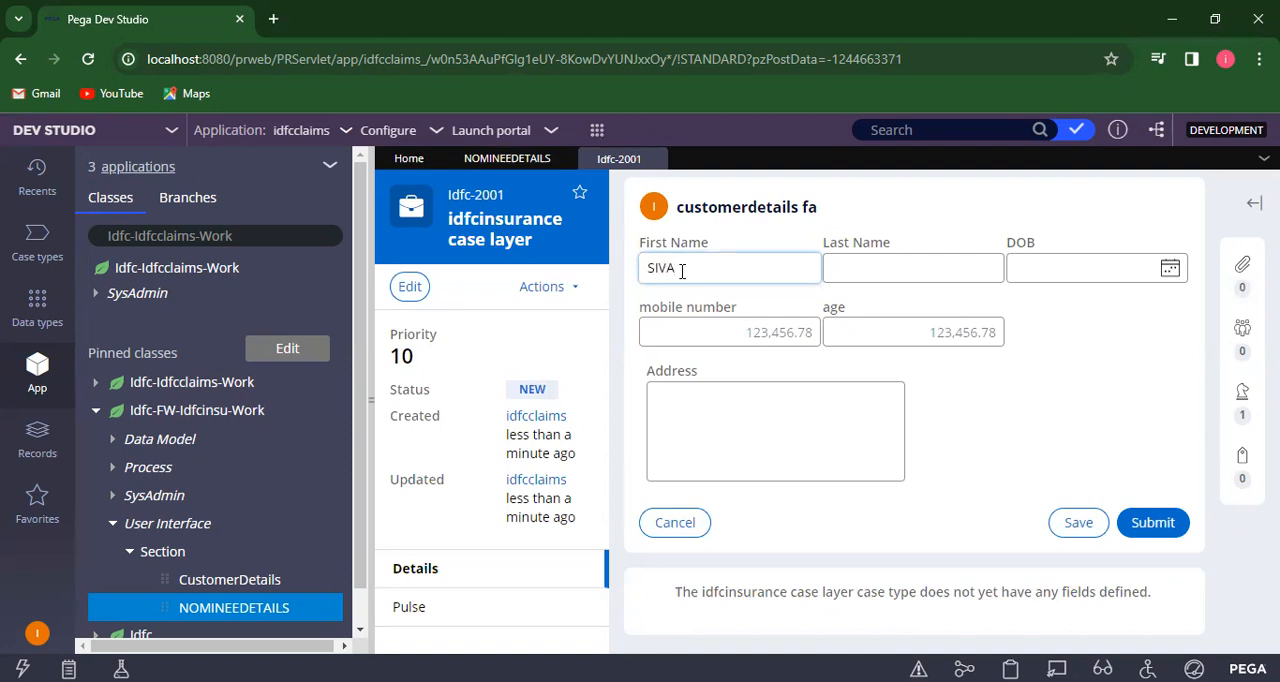
click(871, 258)
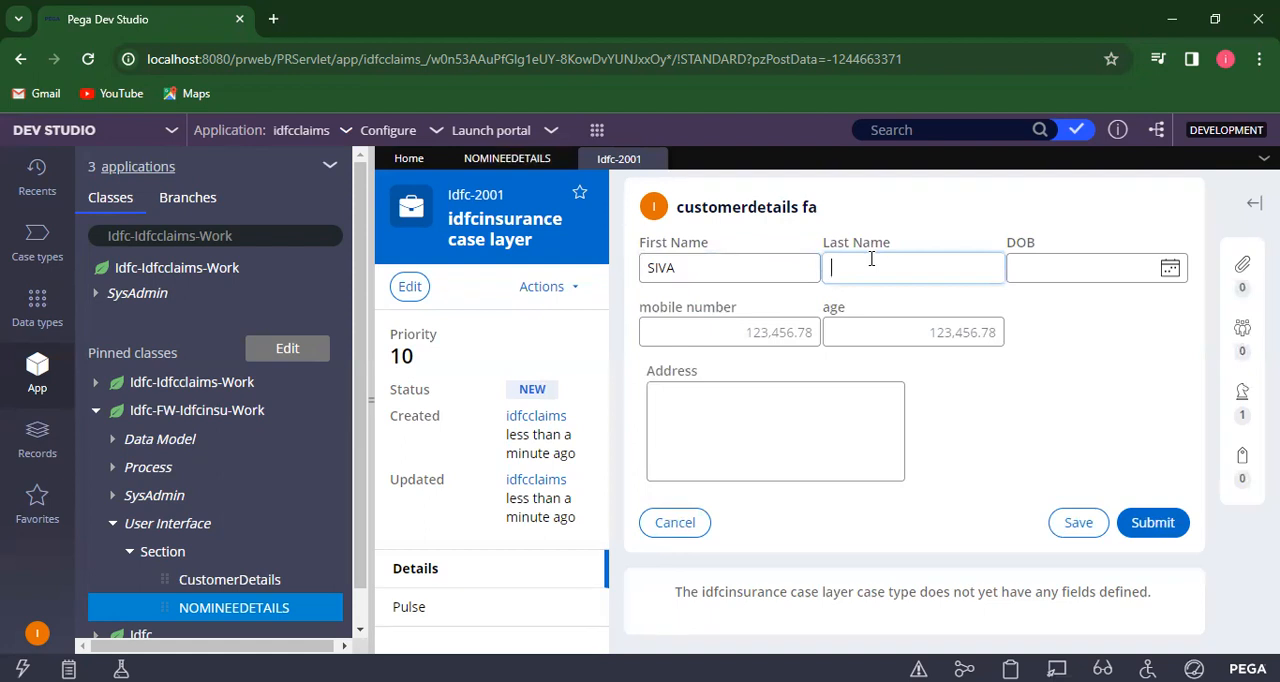
click(1153, 523)
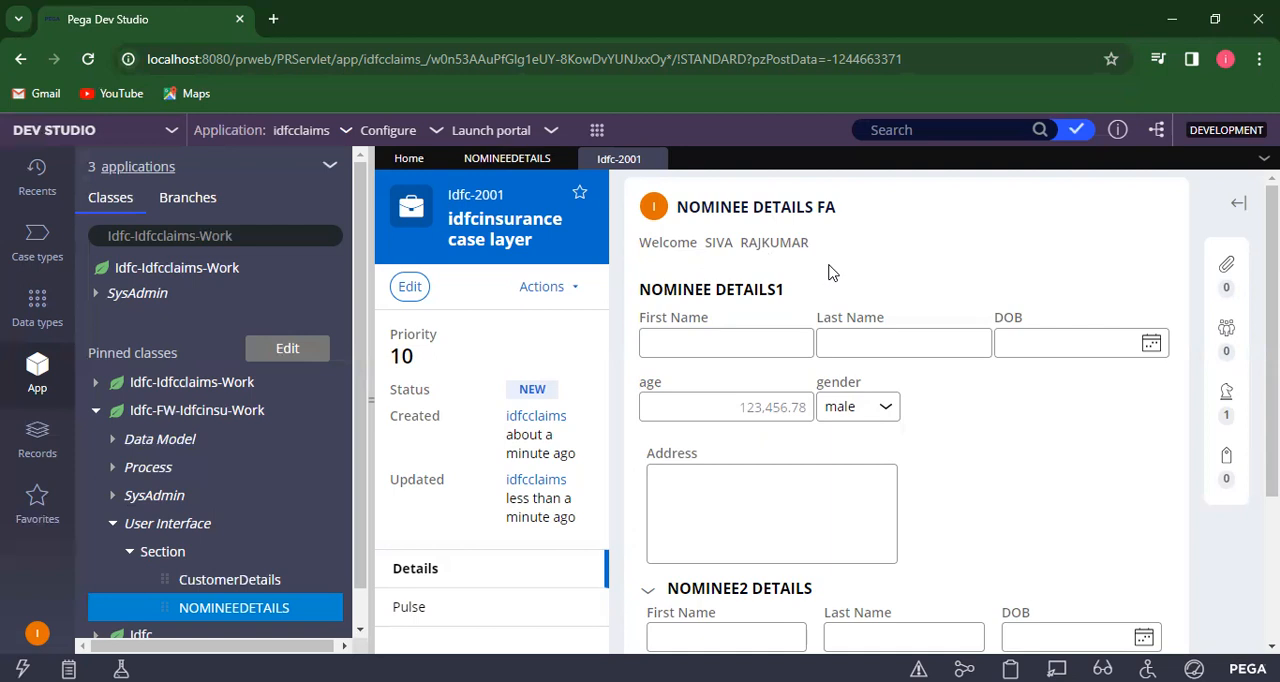
- Start a new Paragraph rule from the User Interface category and label it "WELOME MESSAGE"
click(505, 163)
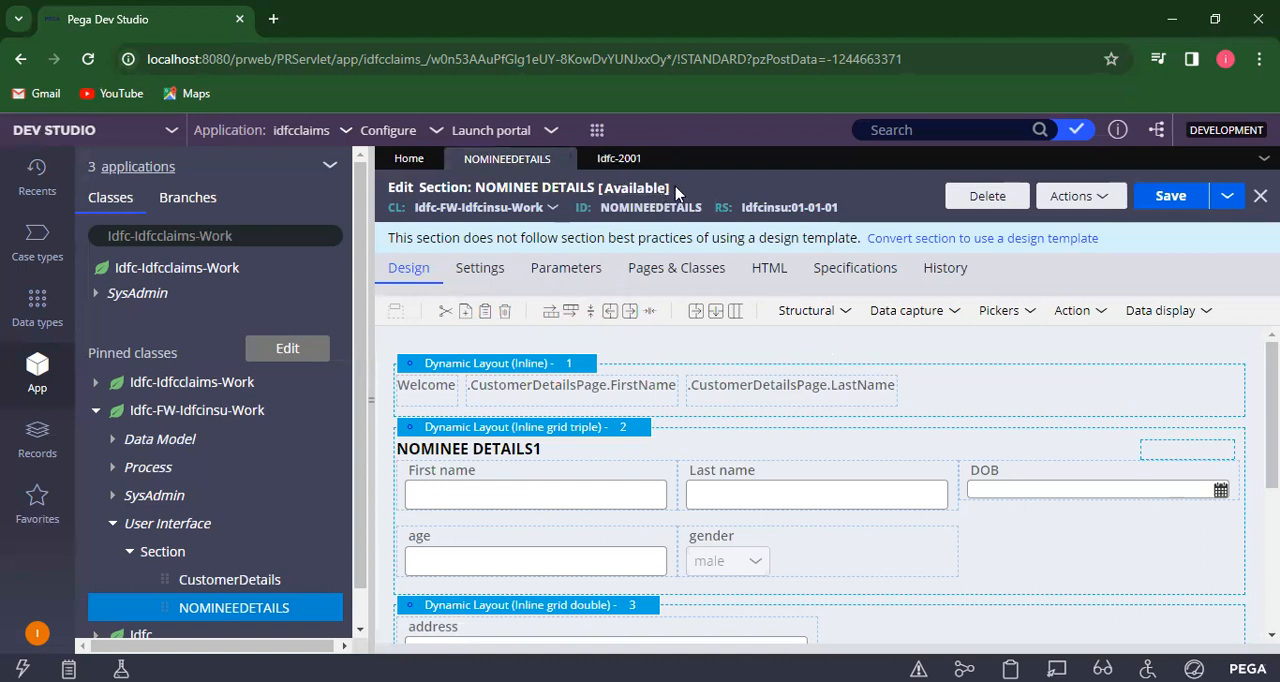
click(597, 131)
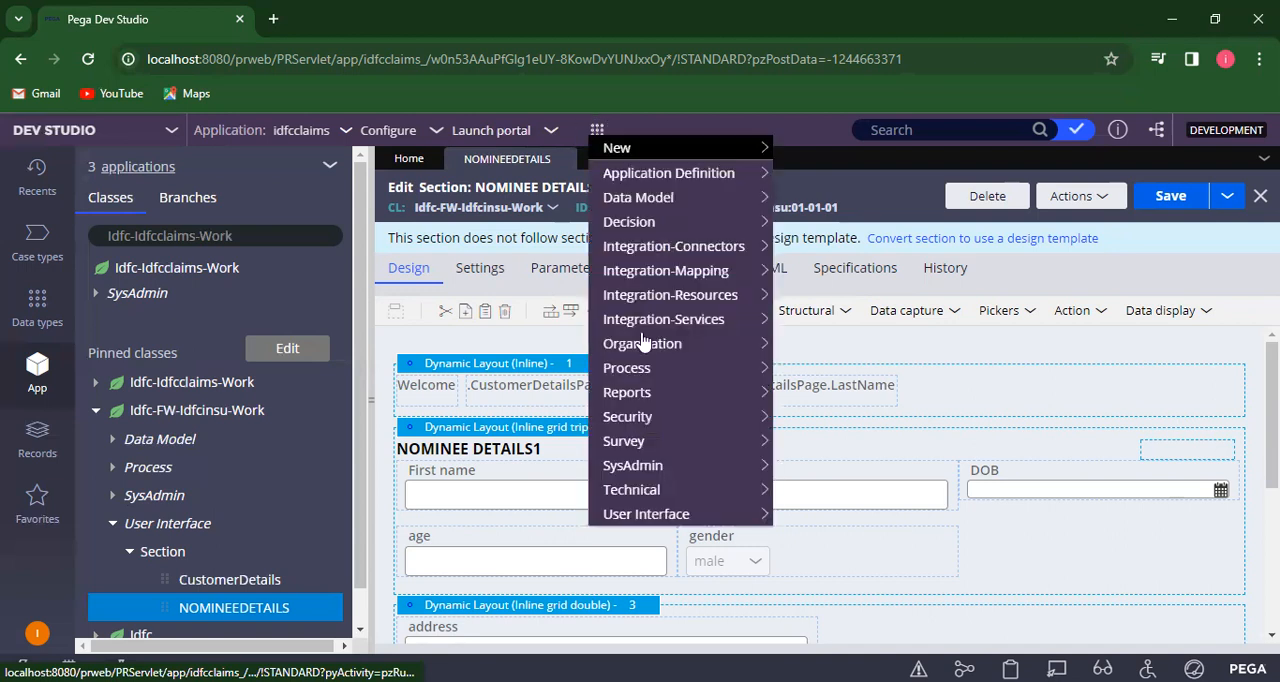
mouse_move(663, 520)
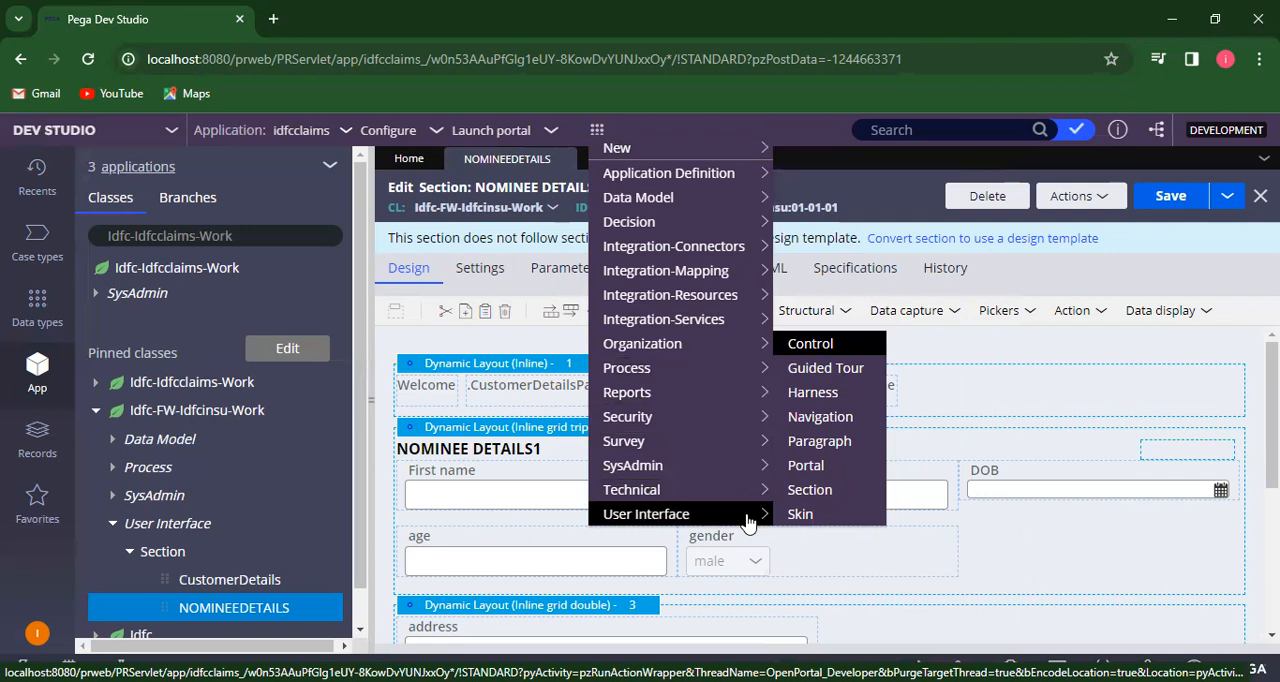
click(818, 442)
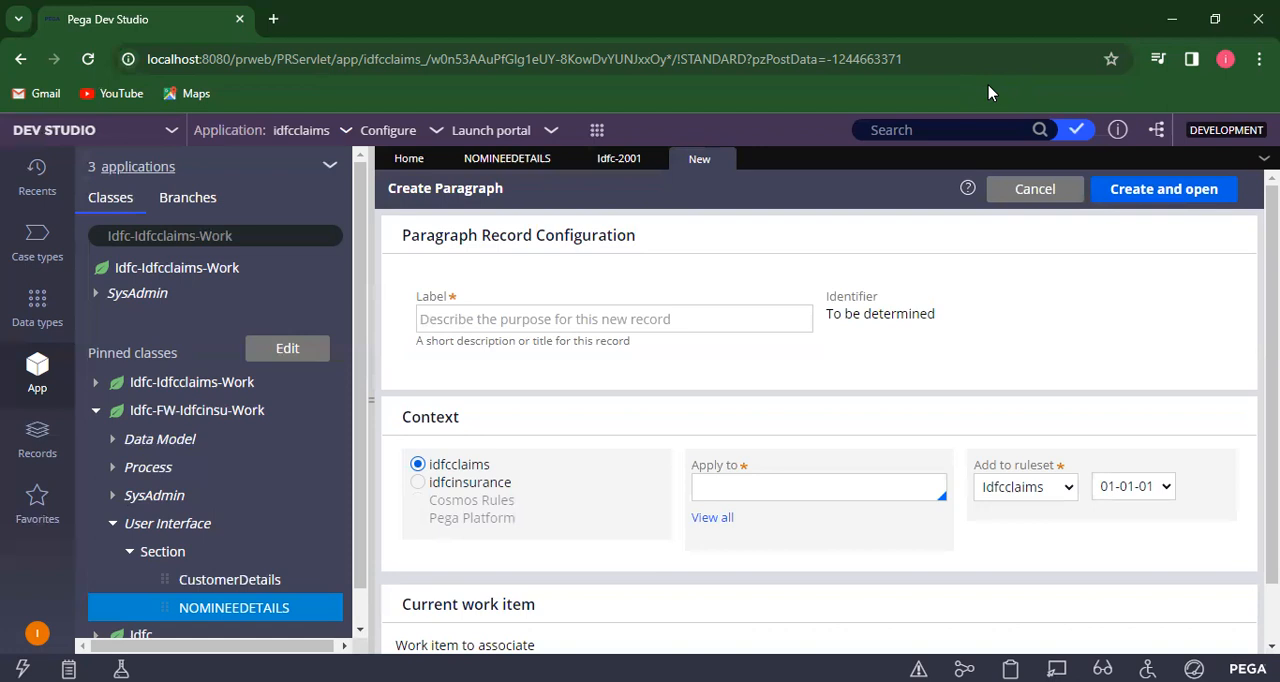
click(633, 318)
click(633, 319)
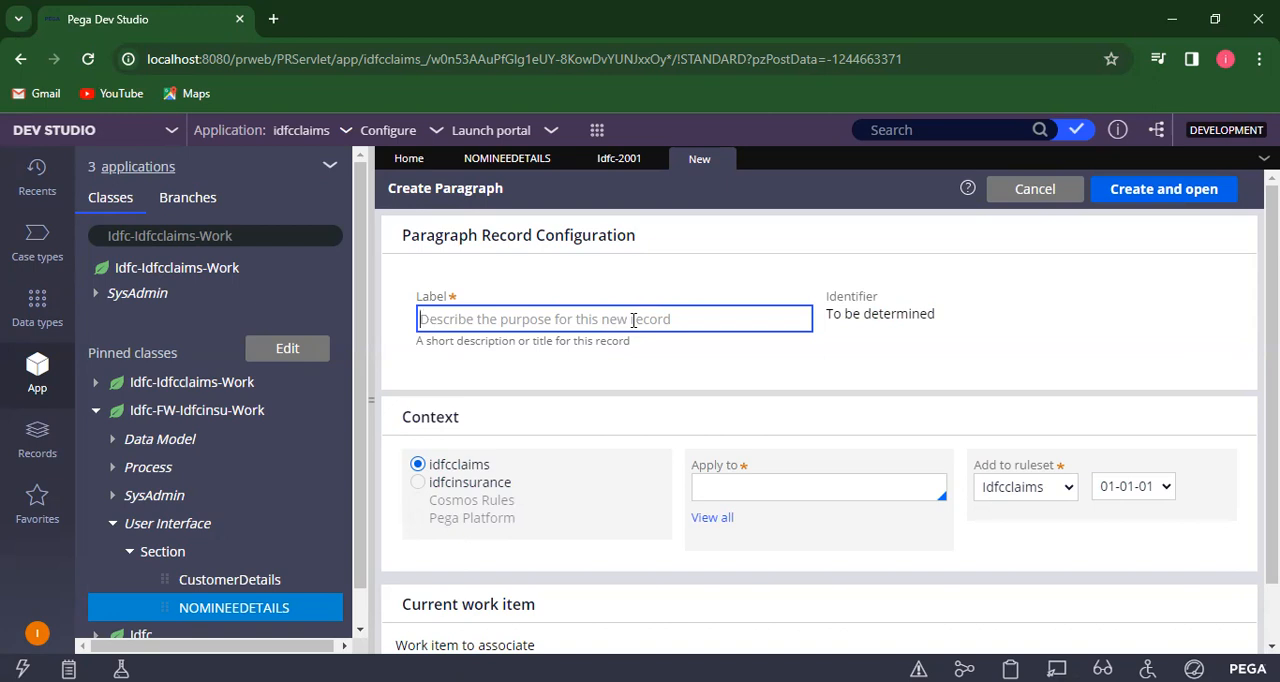
text(WELOME)
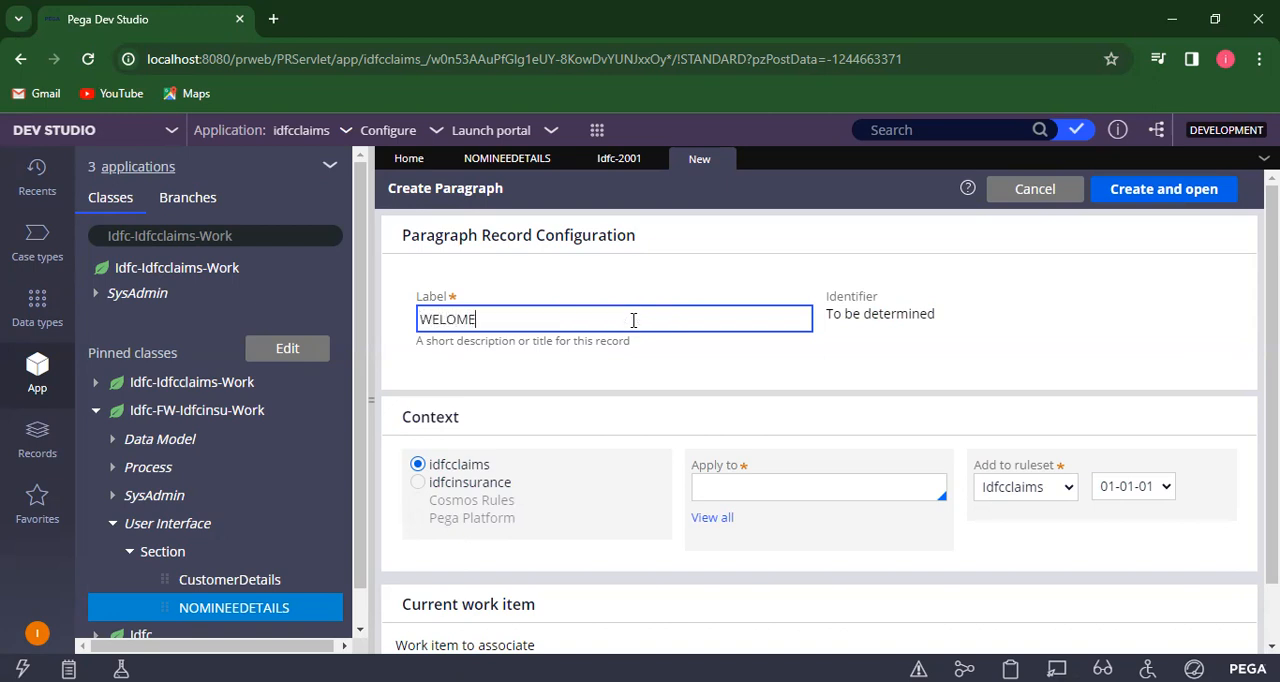
text( MESSAGE)
- Set the paragraph's context to idfcinsurance, apply it to Idfc-FW-Idfcinsu-Work, and create and open the rule
click(418, 483)
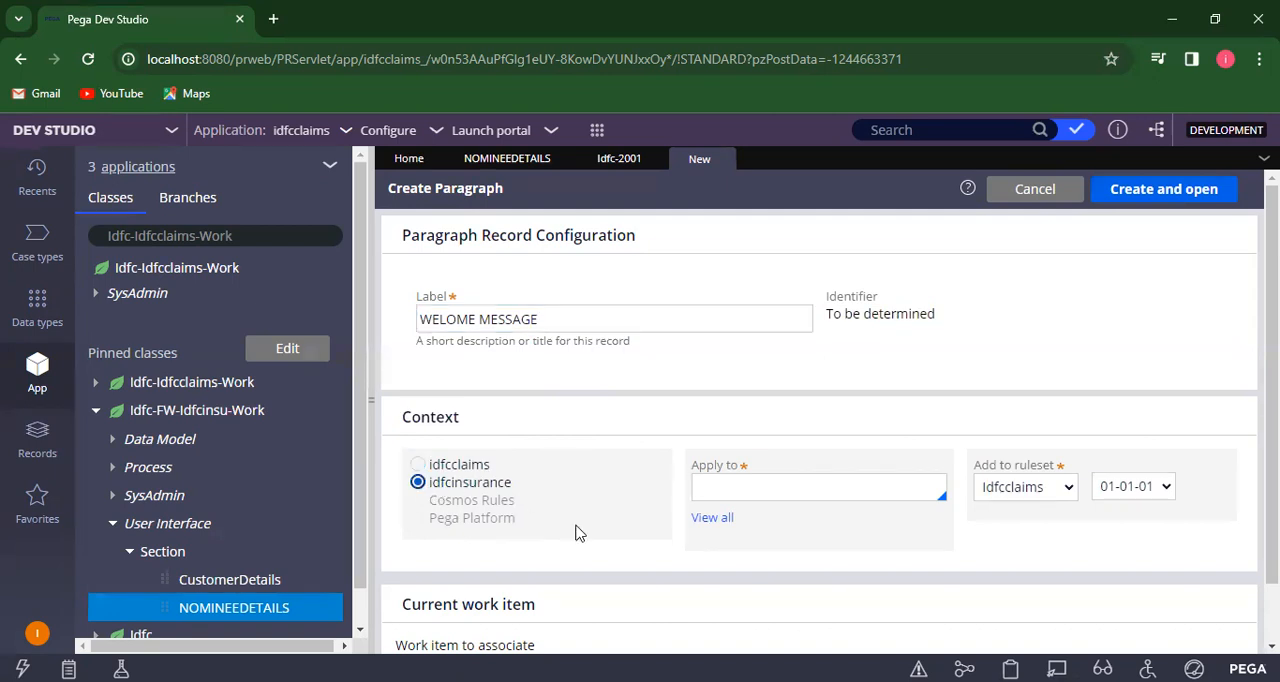
click(716, 519)
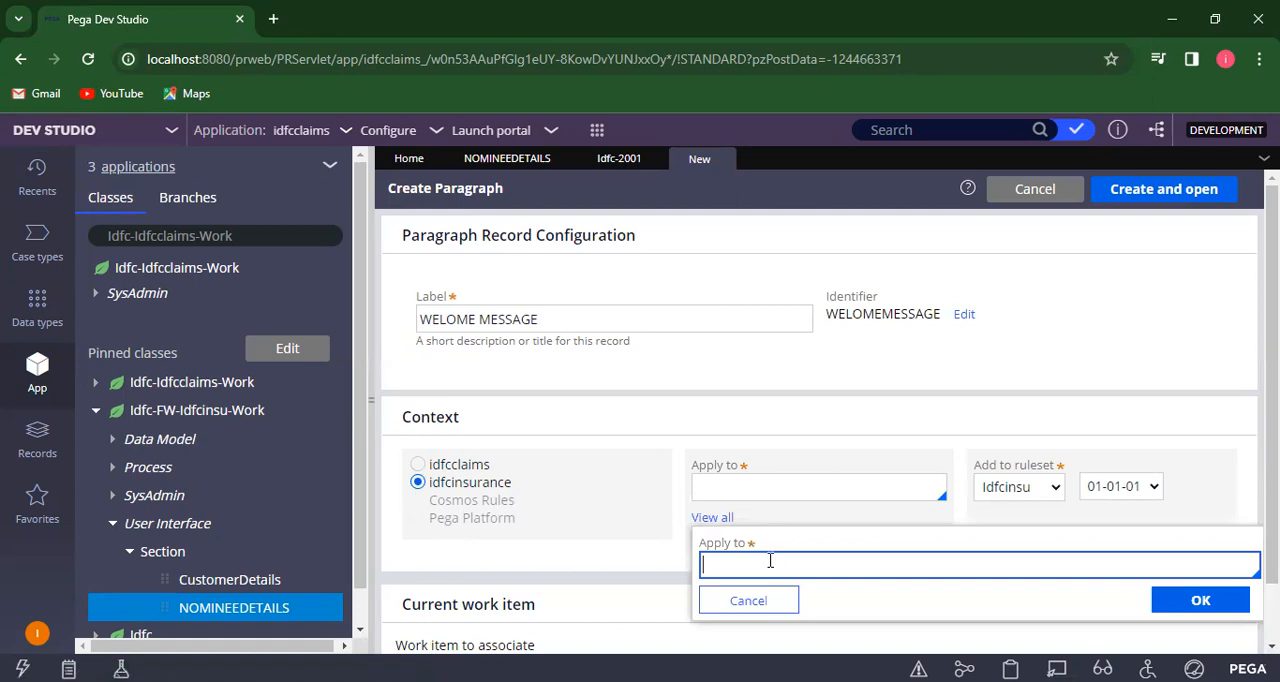
text(IDFC)
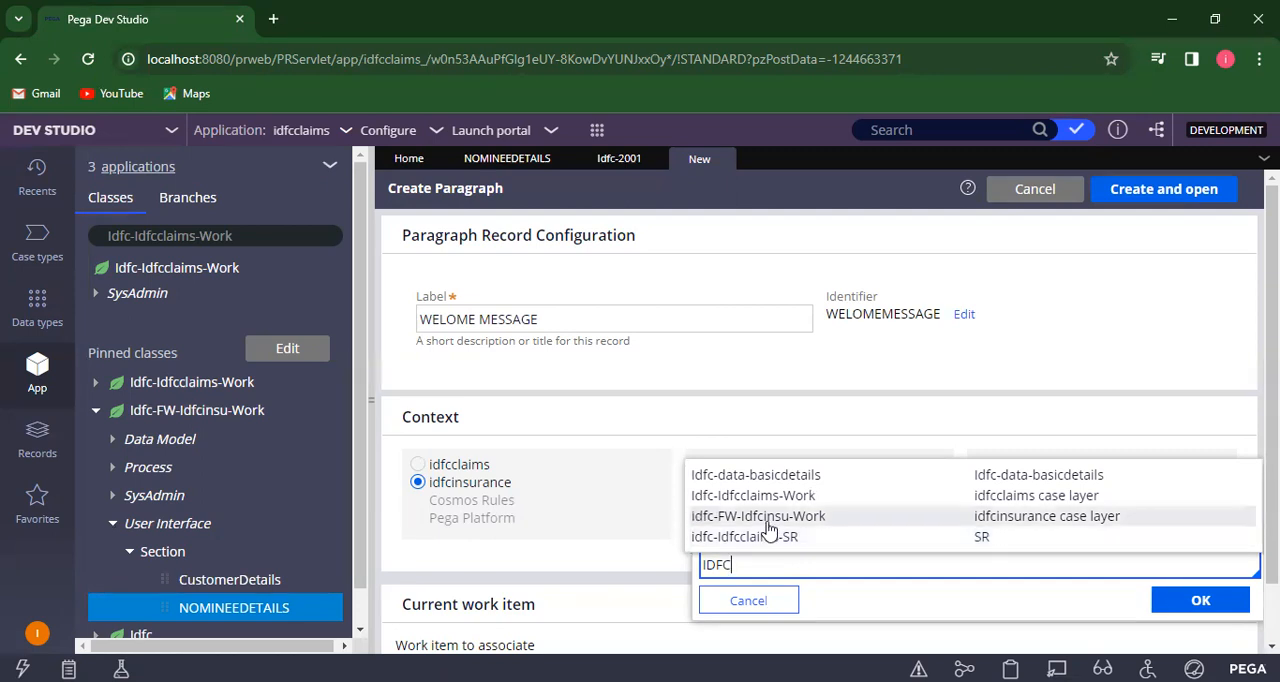
click(768, 516)
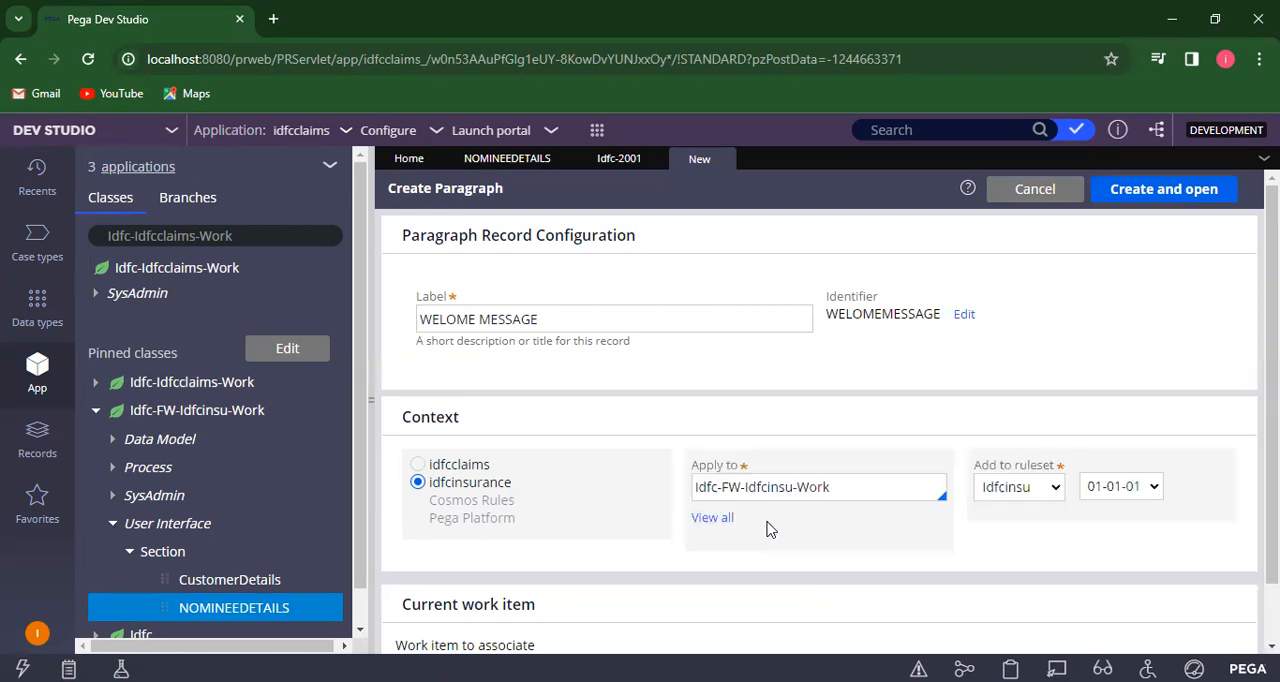
click(1183, 191)
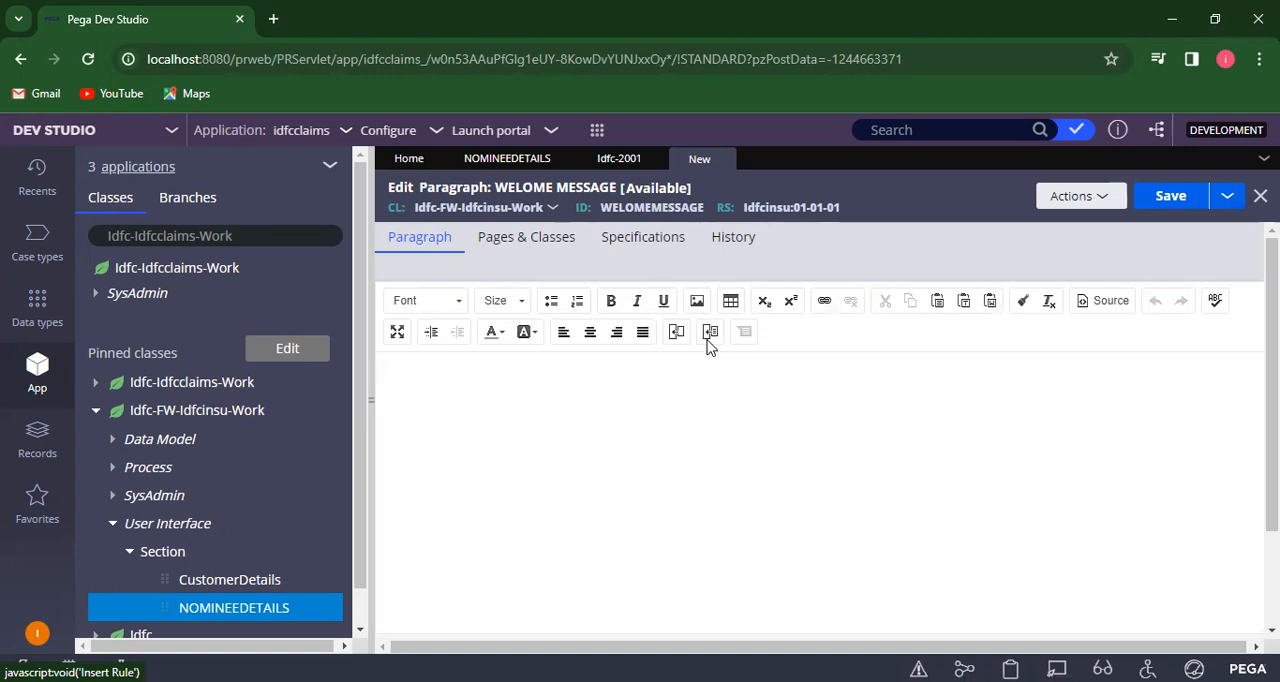
- Enter "WELCOME" as the text of the WELOME MESSAGE paragraph
click(438, 362)
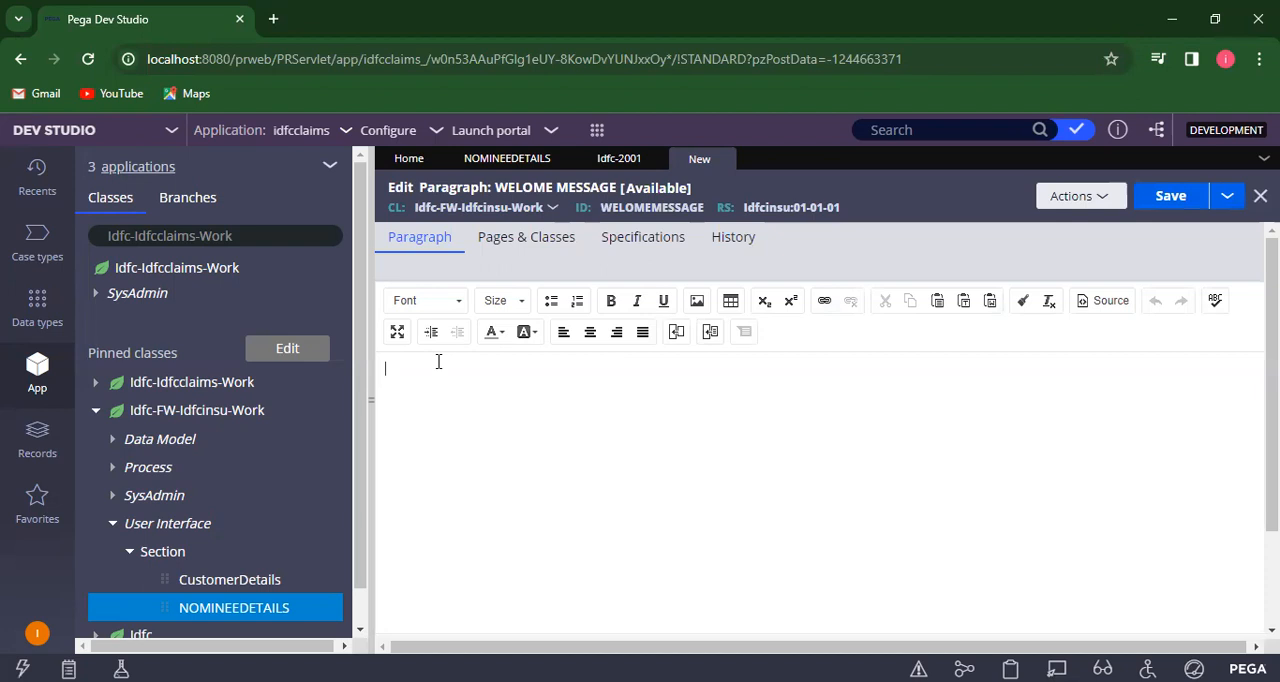
text(WELCOME)
click(711, 335)
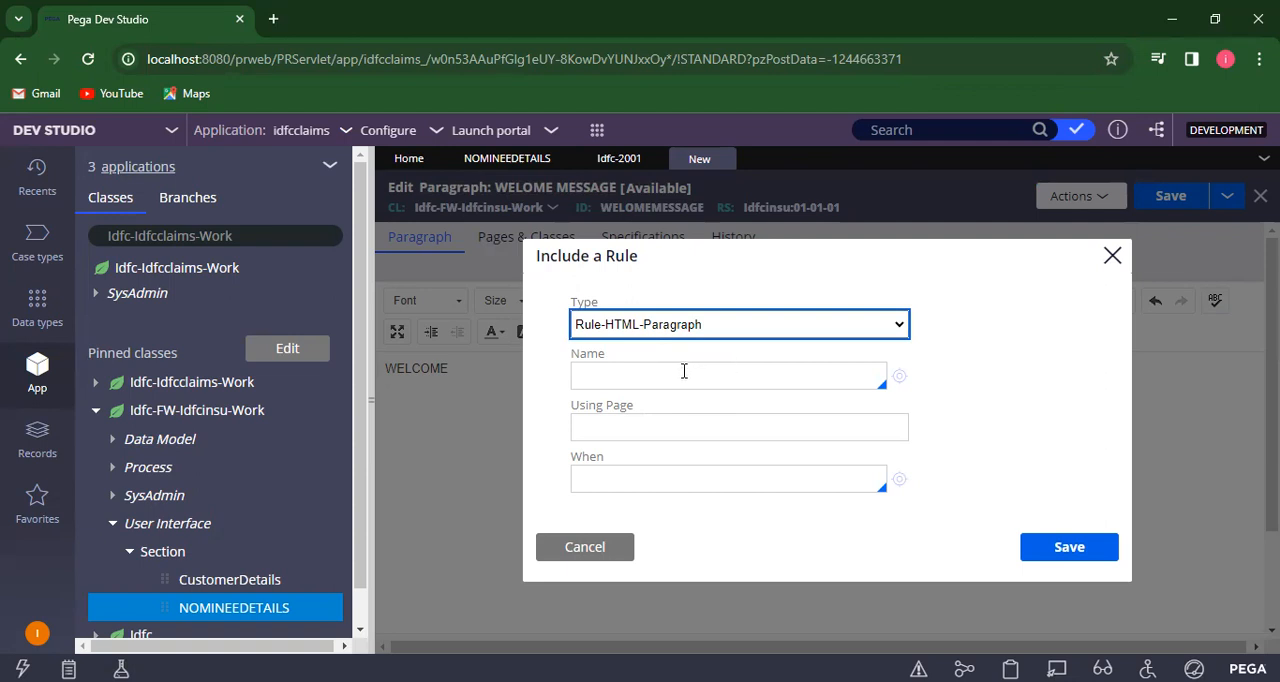
click(1111, 257)
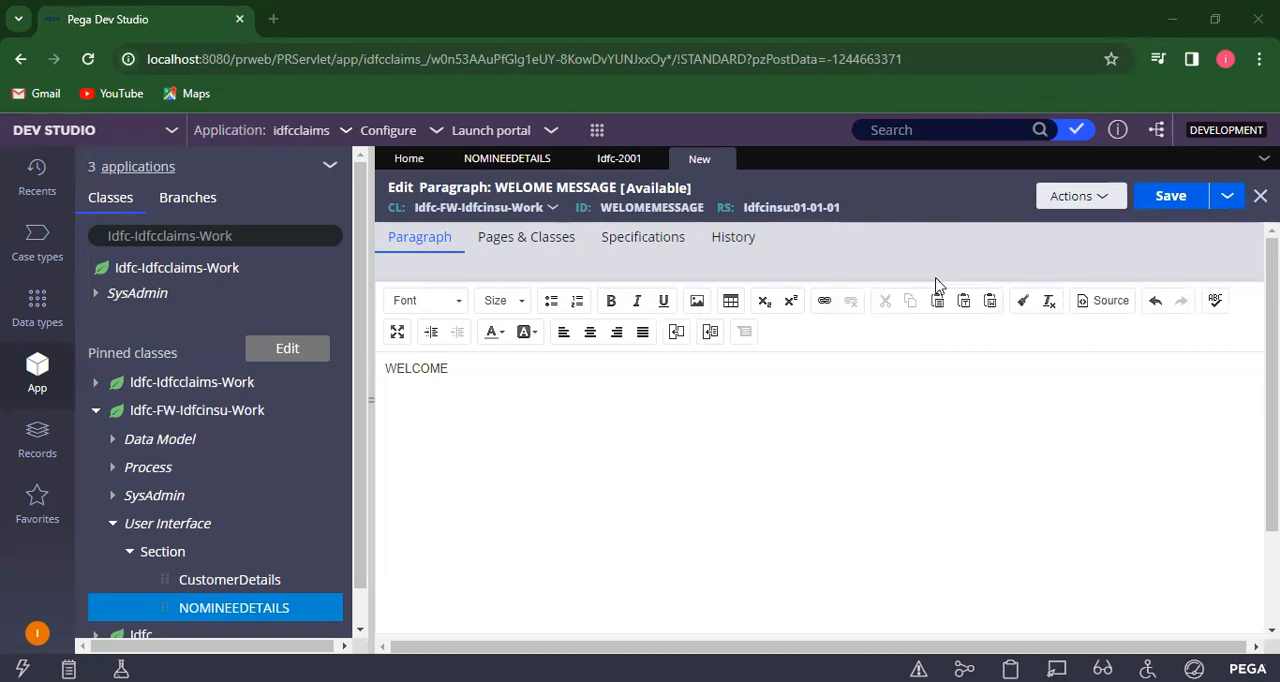
- Insert the property .CustomerDetailsPage.FirstName after the word WELCOME in the paragraph
click(676, 333)
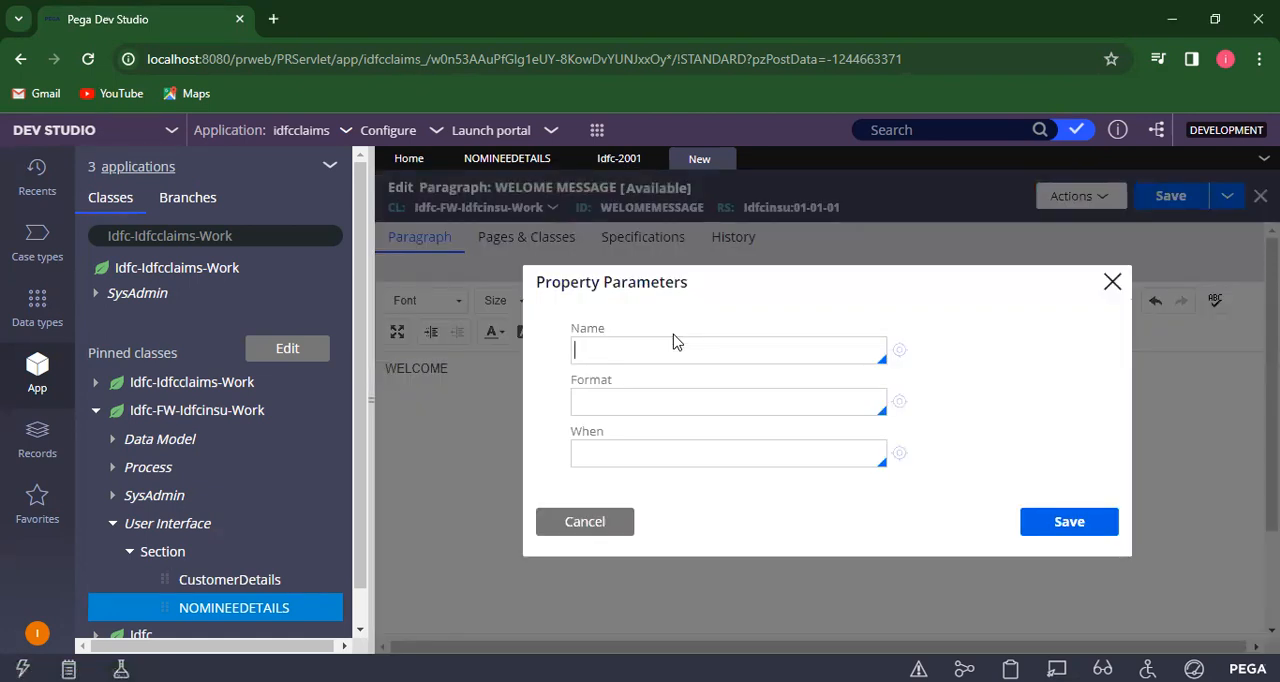
text(.)
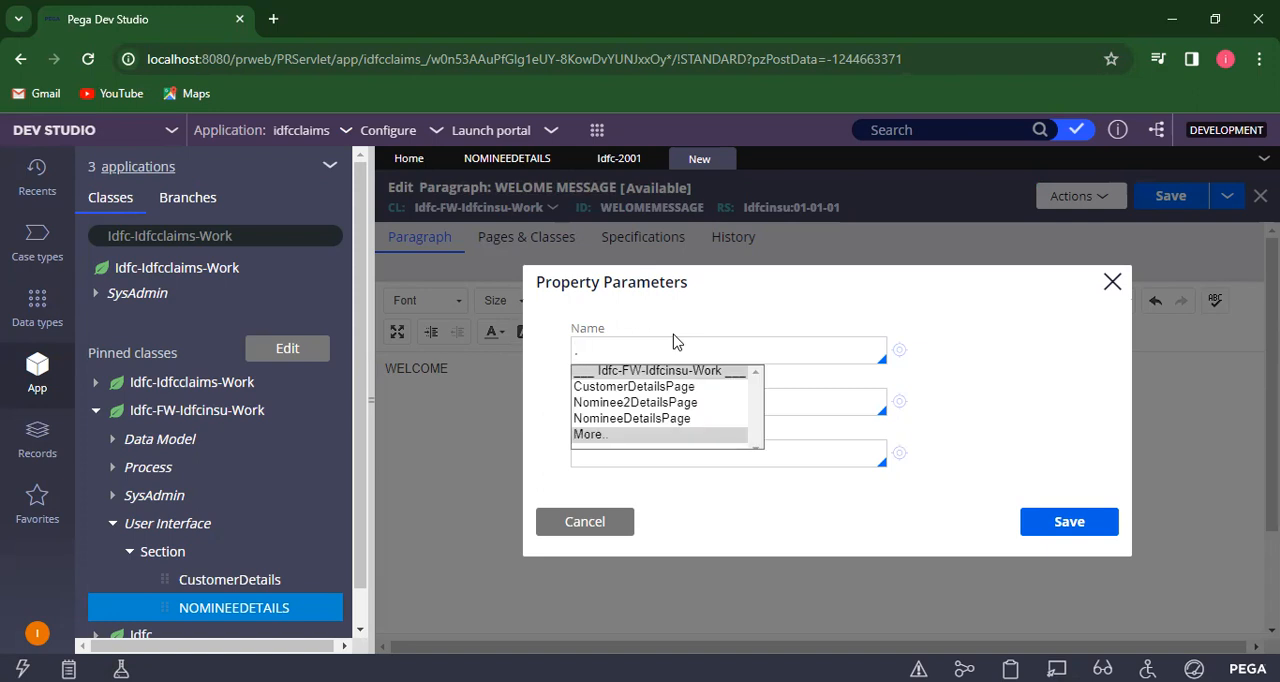
click(649, 387)
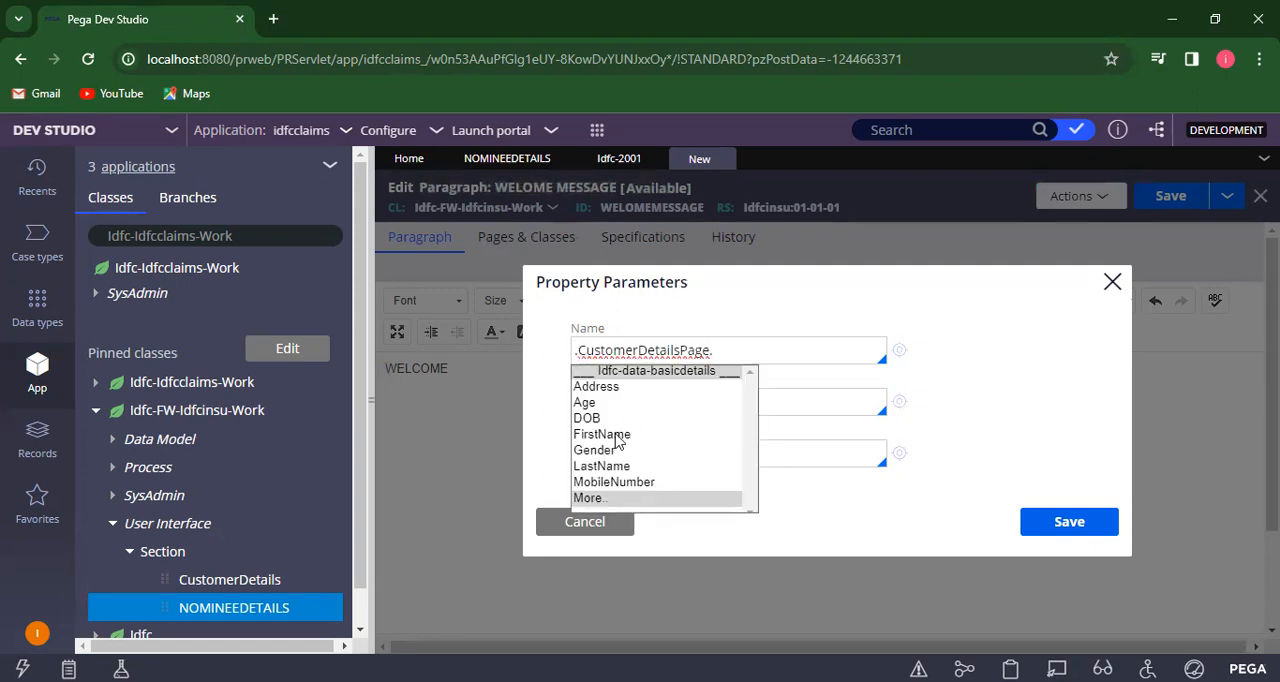
click(617, 441)
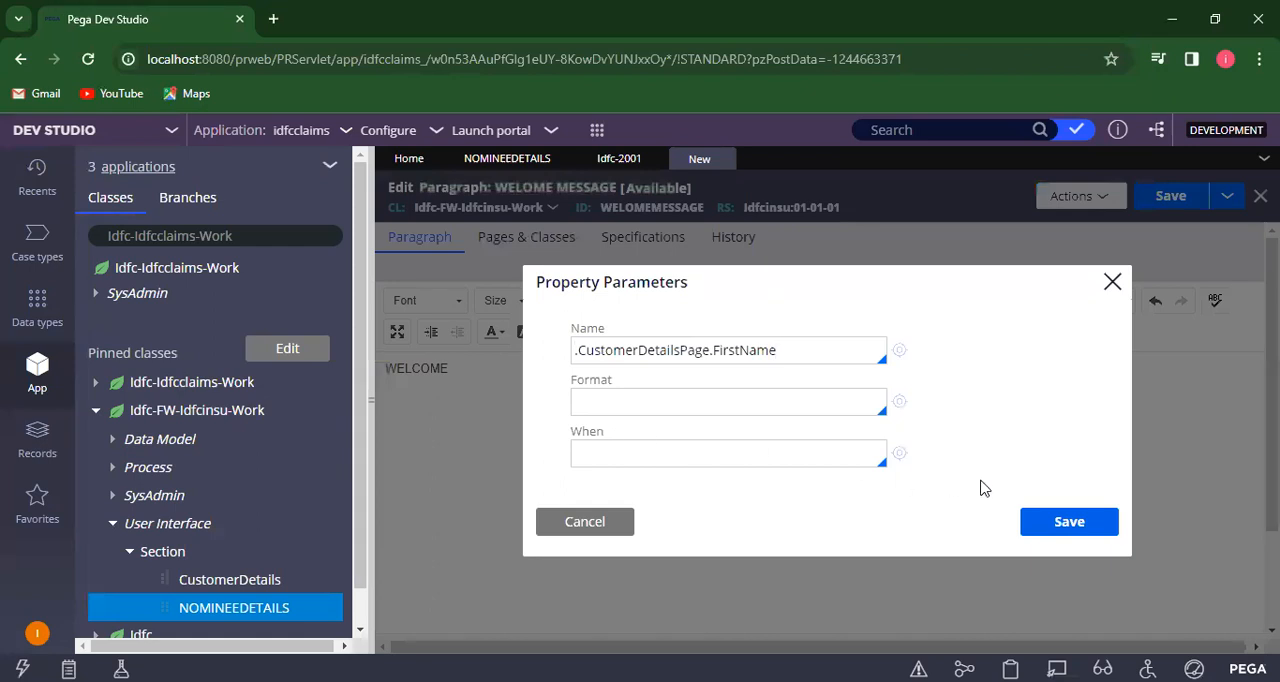
click(1062, 524)
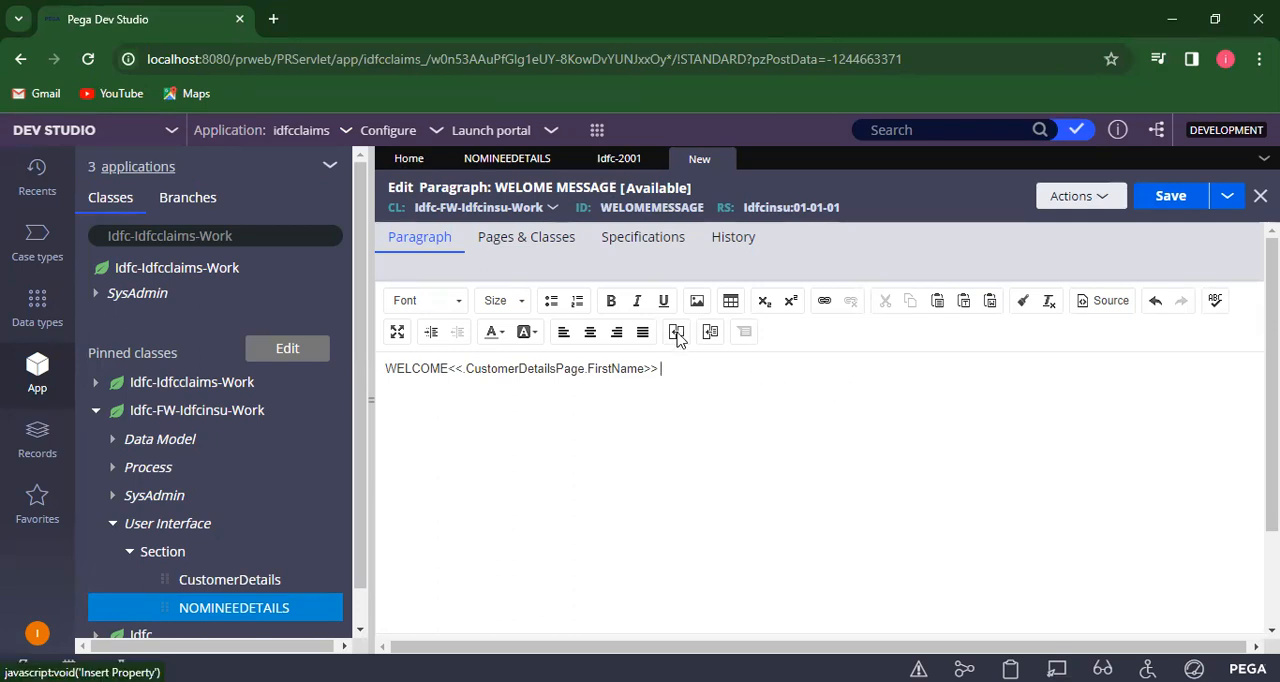
- Insert the property .CustomerDetailsPage.LastName after the first name property in the paragraph
click(676, 333)
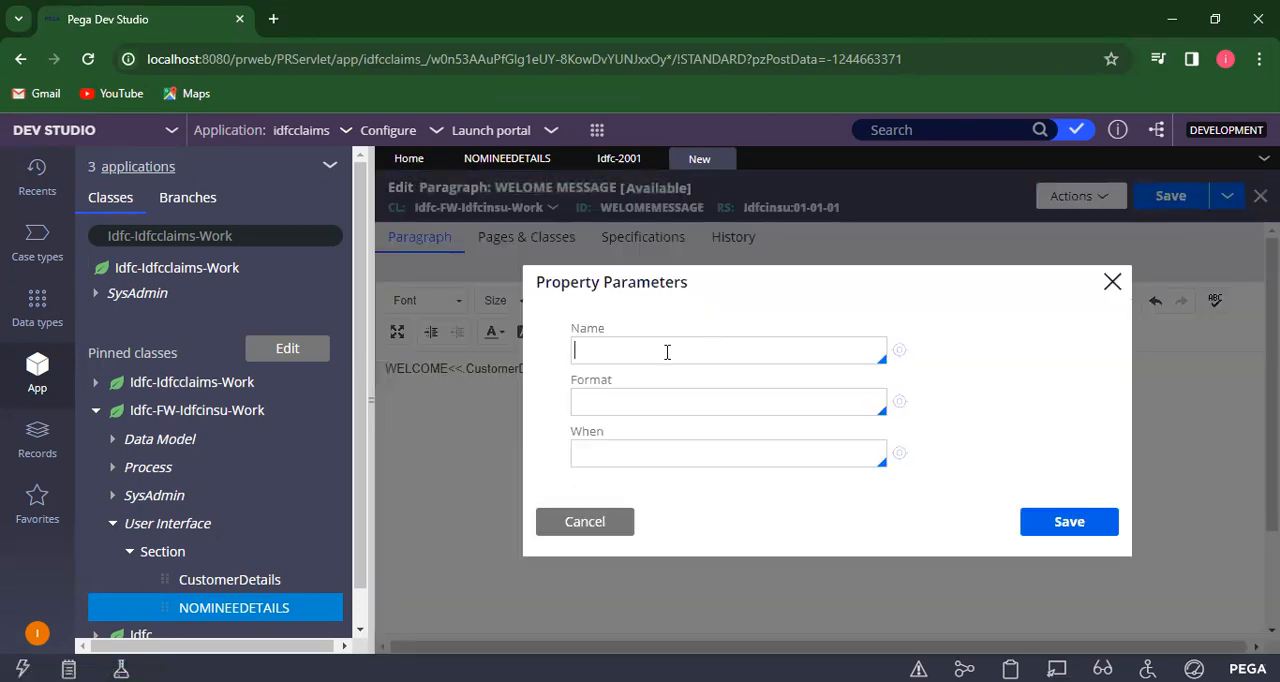
text(.)
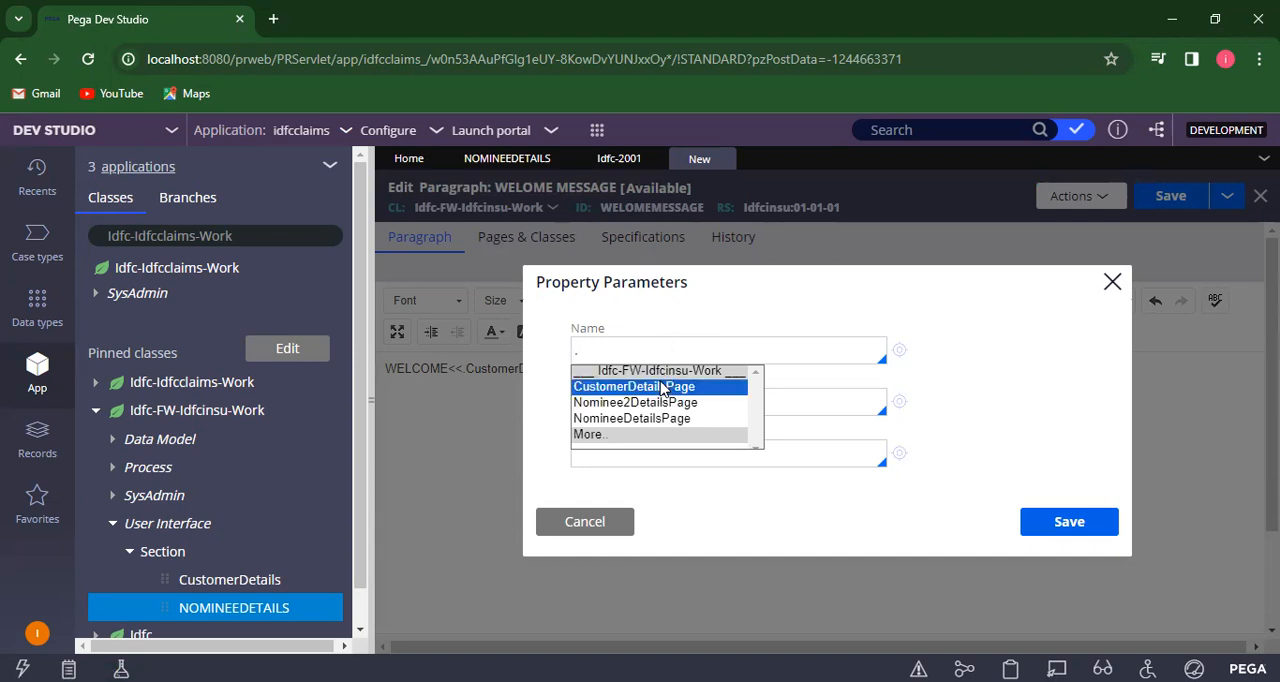
click(660, 387)
text(.)
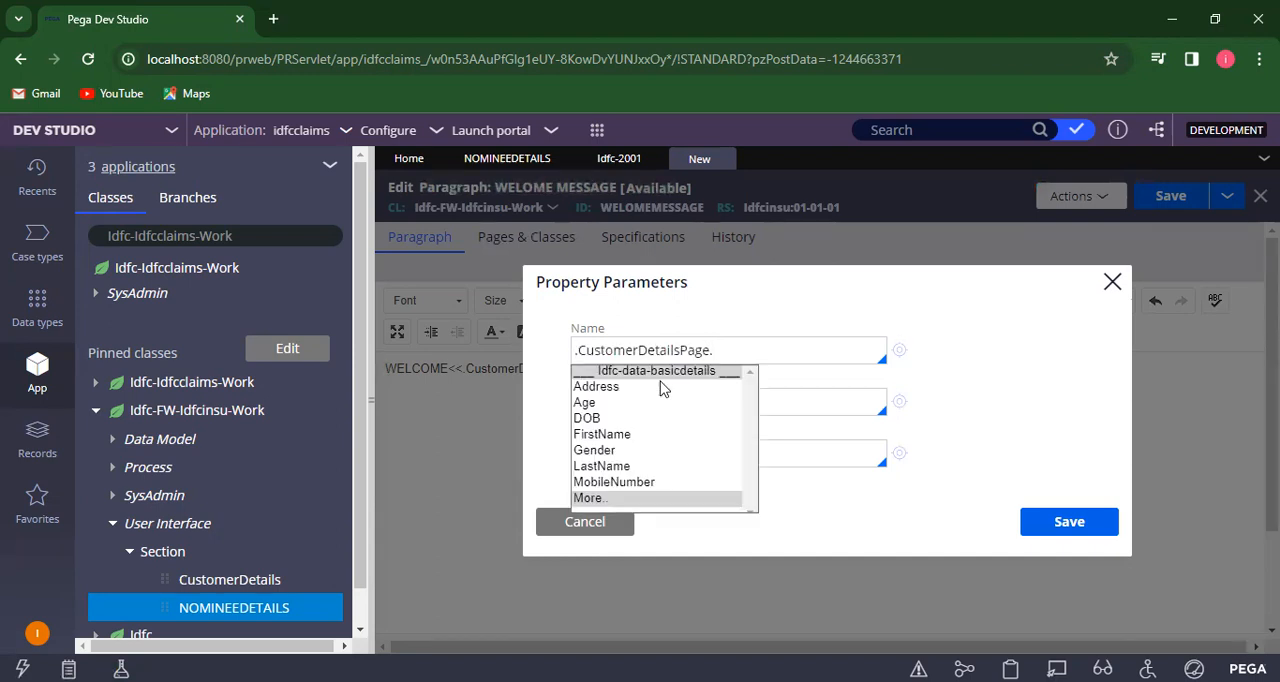
click(603, 466)
click(1069, 522)
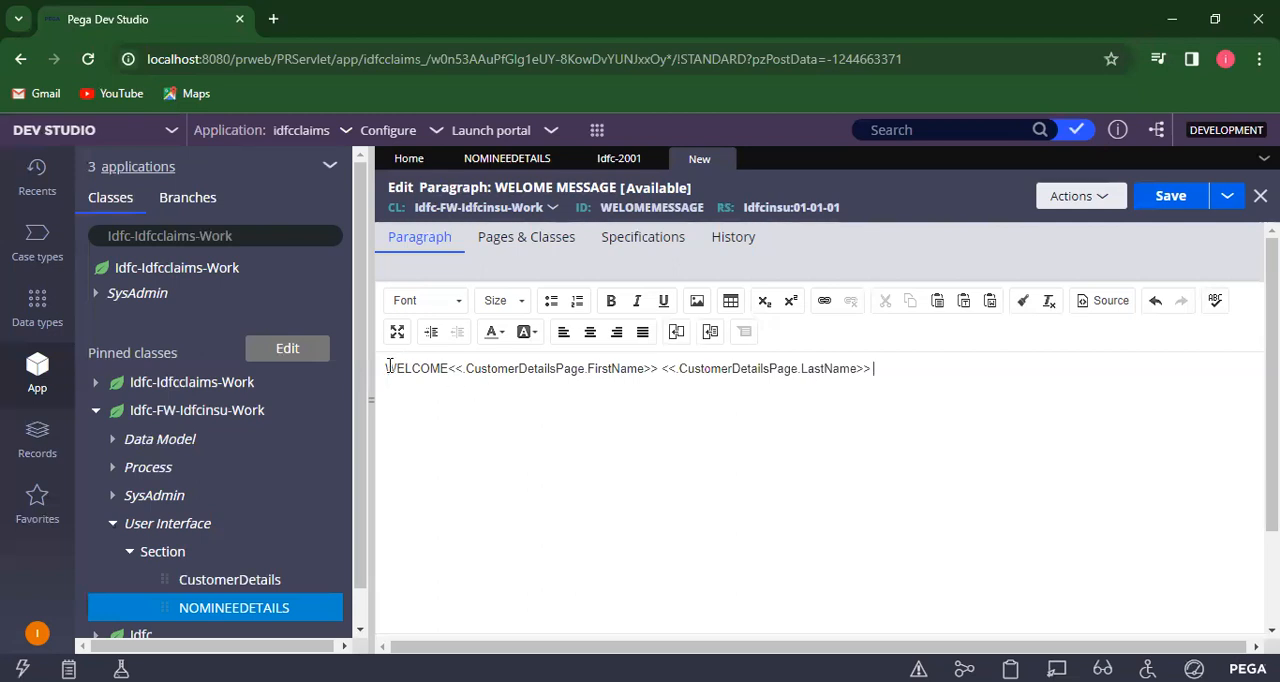
- Format the whole welcome line as bold green text and save the paragraph rule
drag(386, 367, 927, 386)
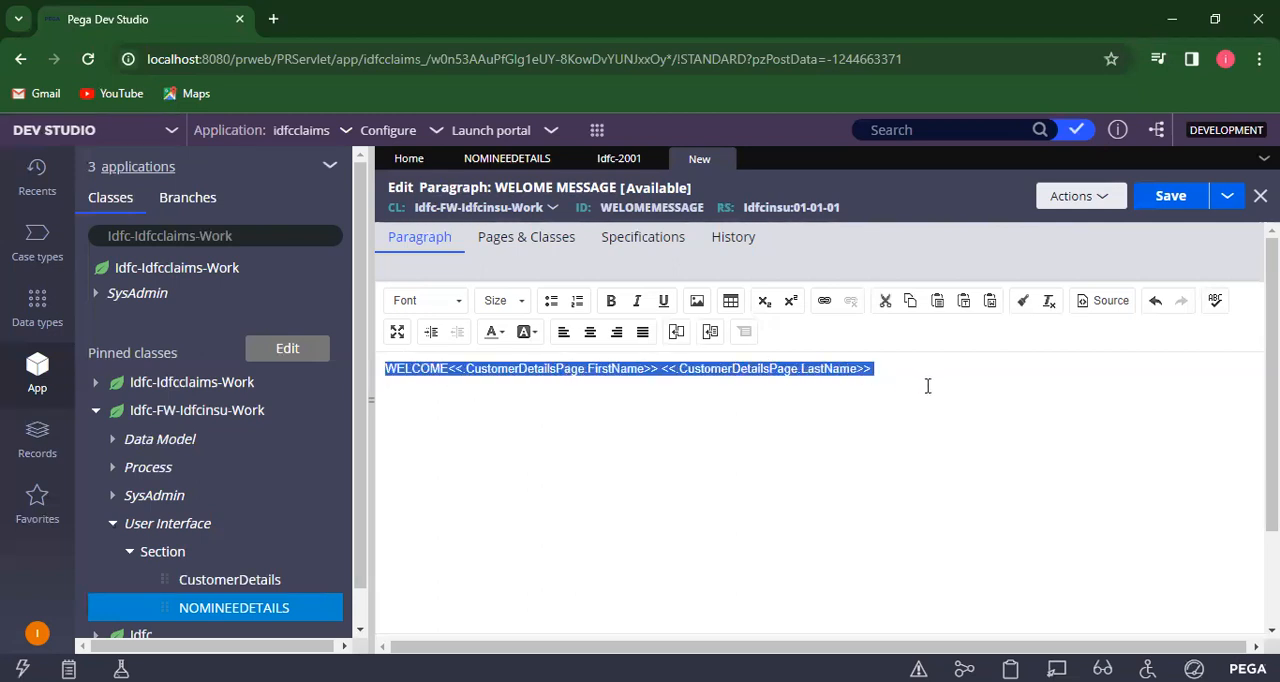
click(611, 303)
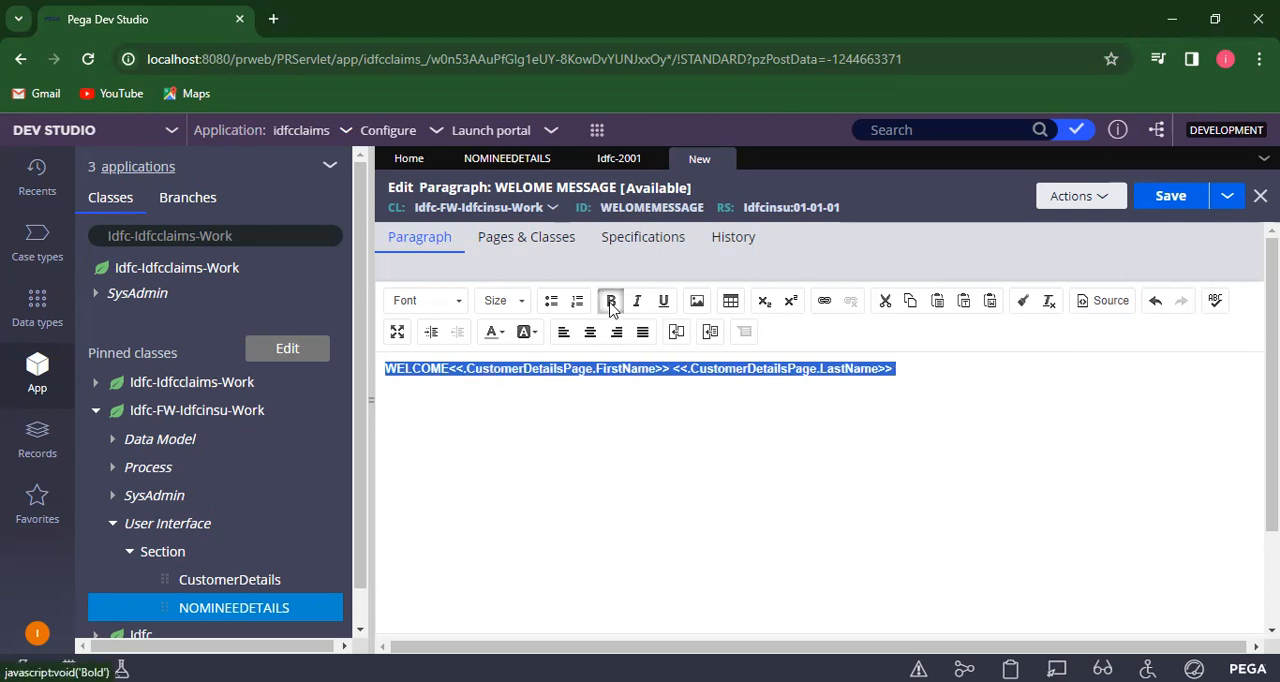
click(459, 309)
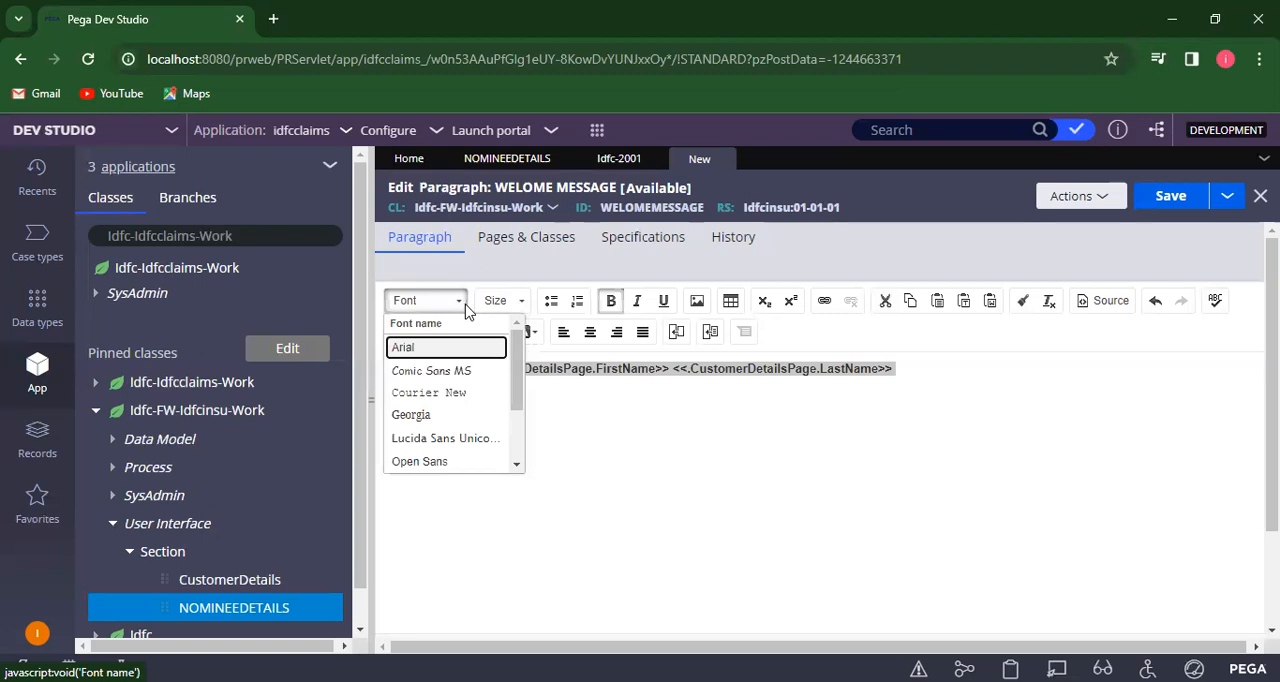
key(Escape)
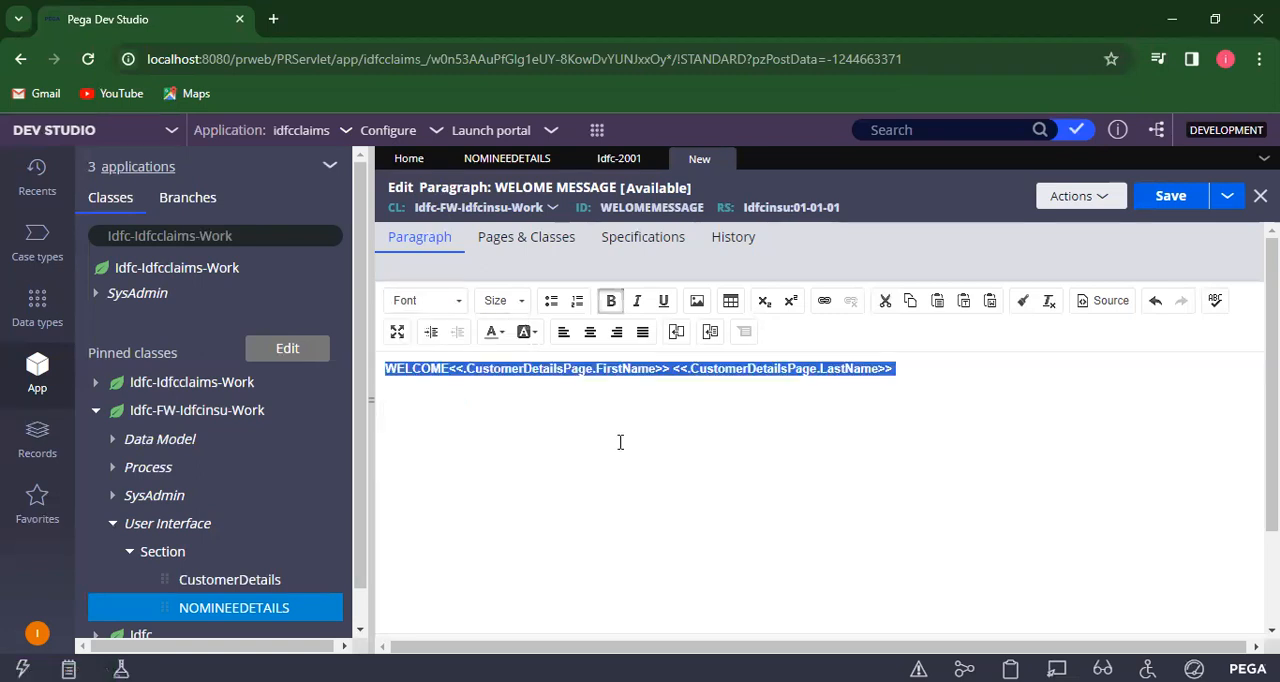
click(503, 333)
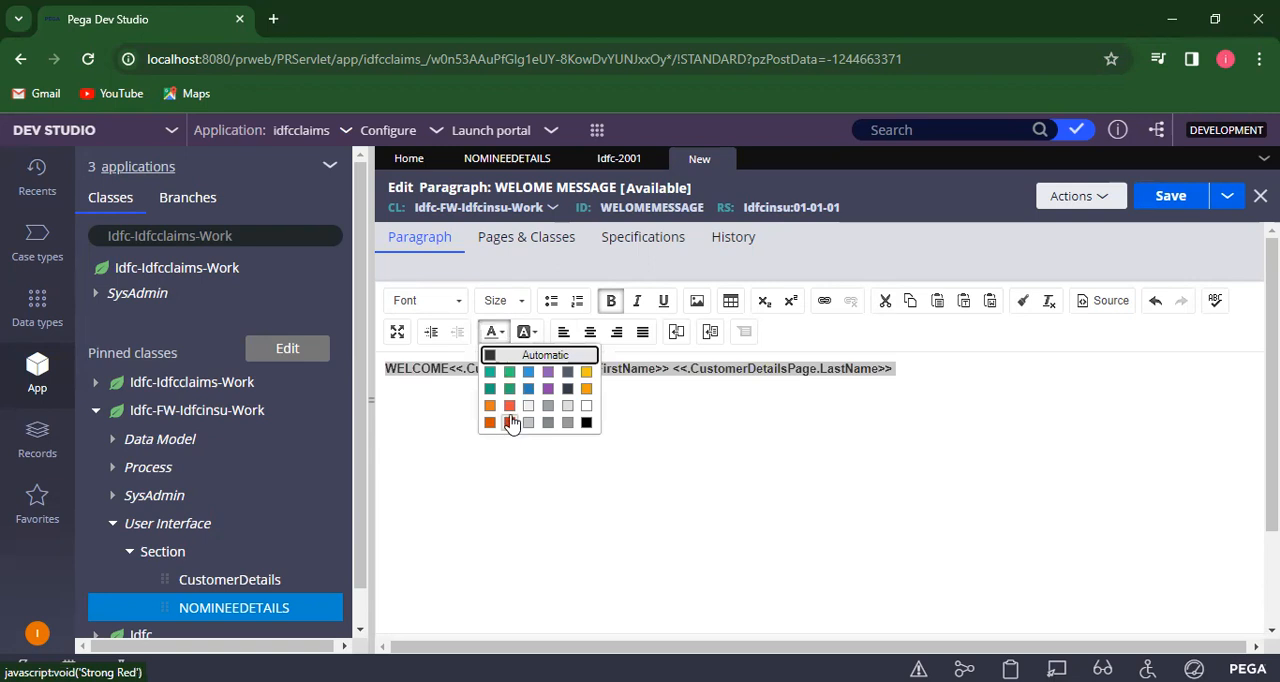
click(510, 388)
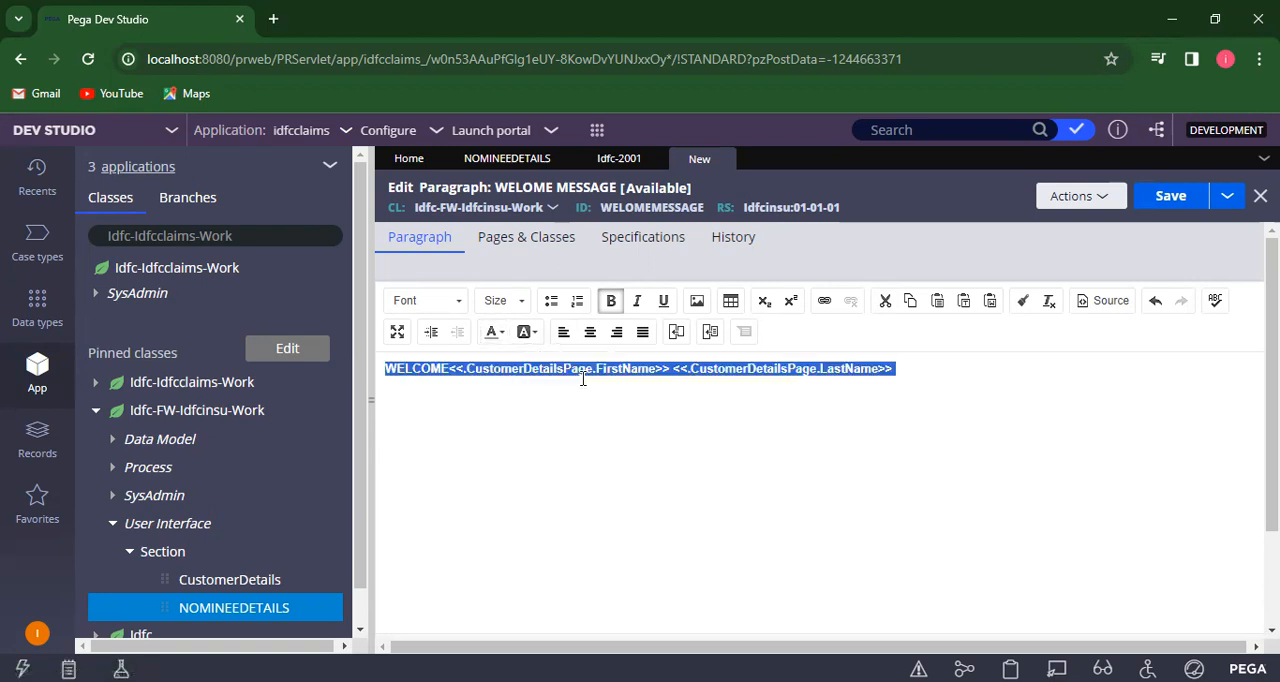
click(811, 532)
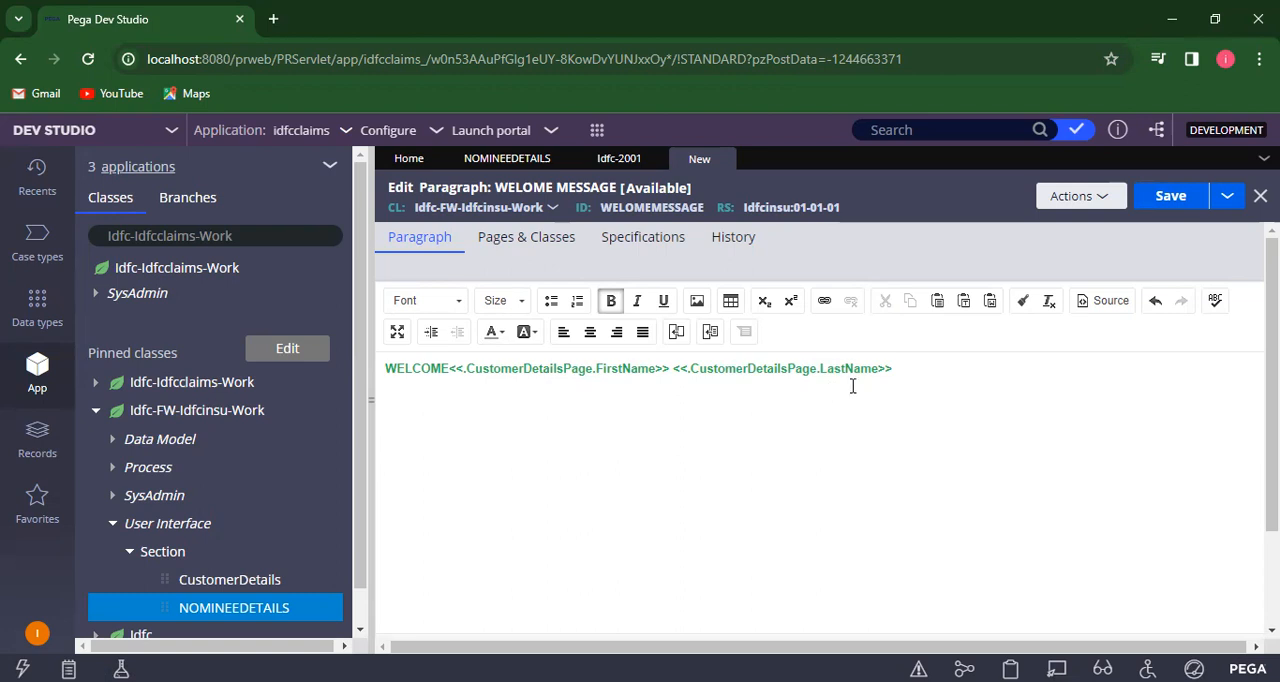
click(1171, 198)
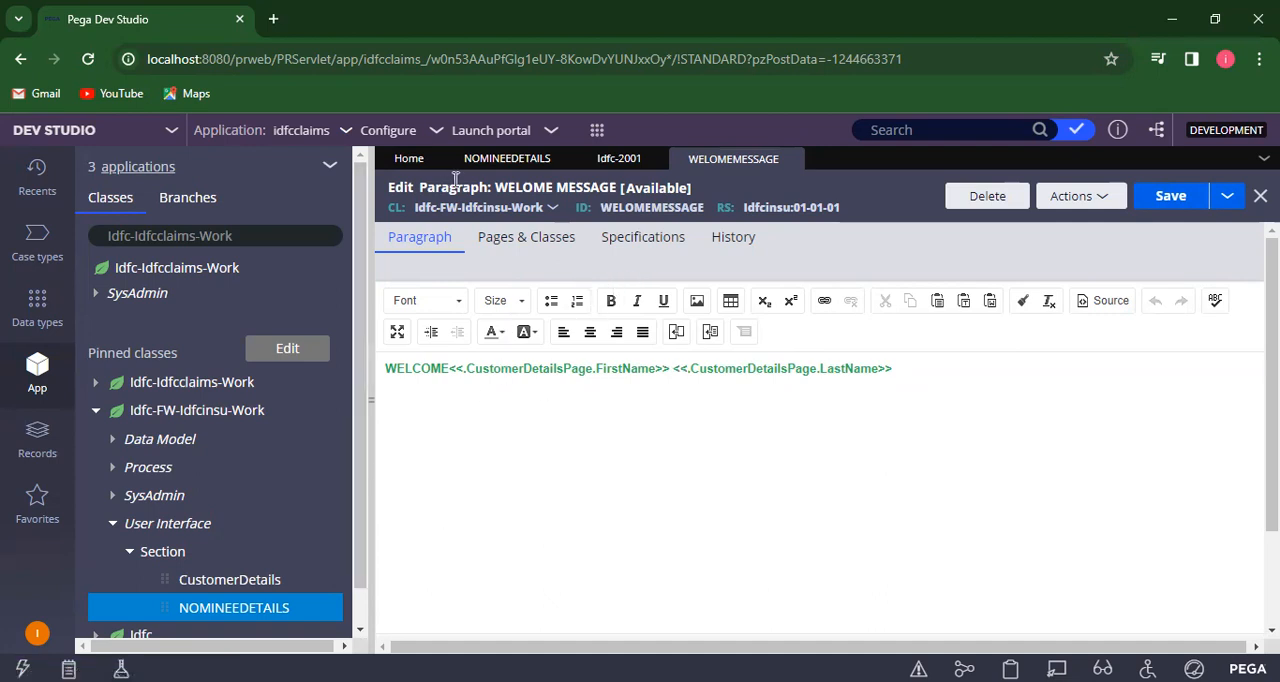
click(502, 163)
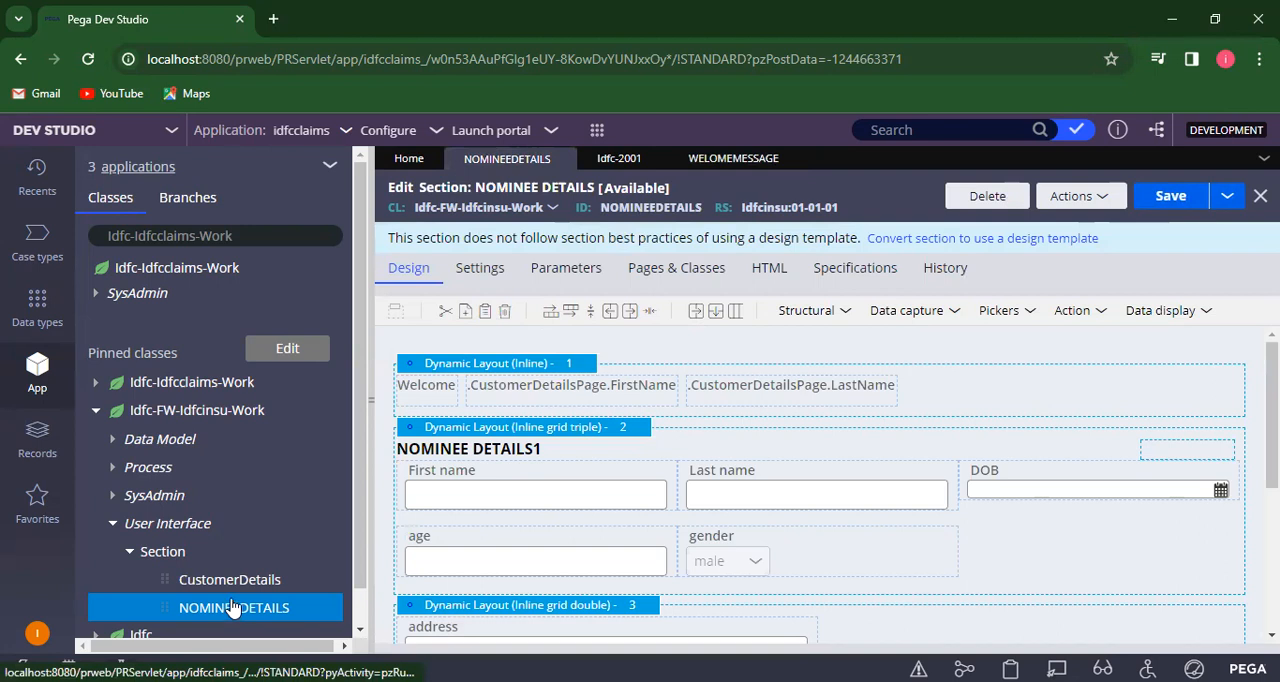
click(597, 131)
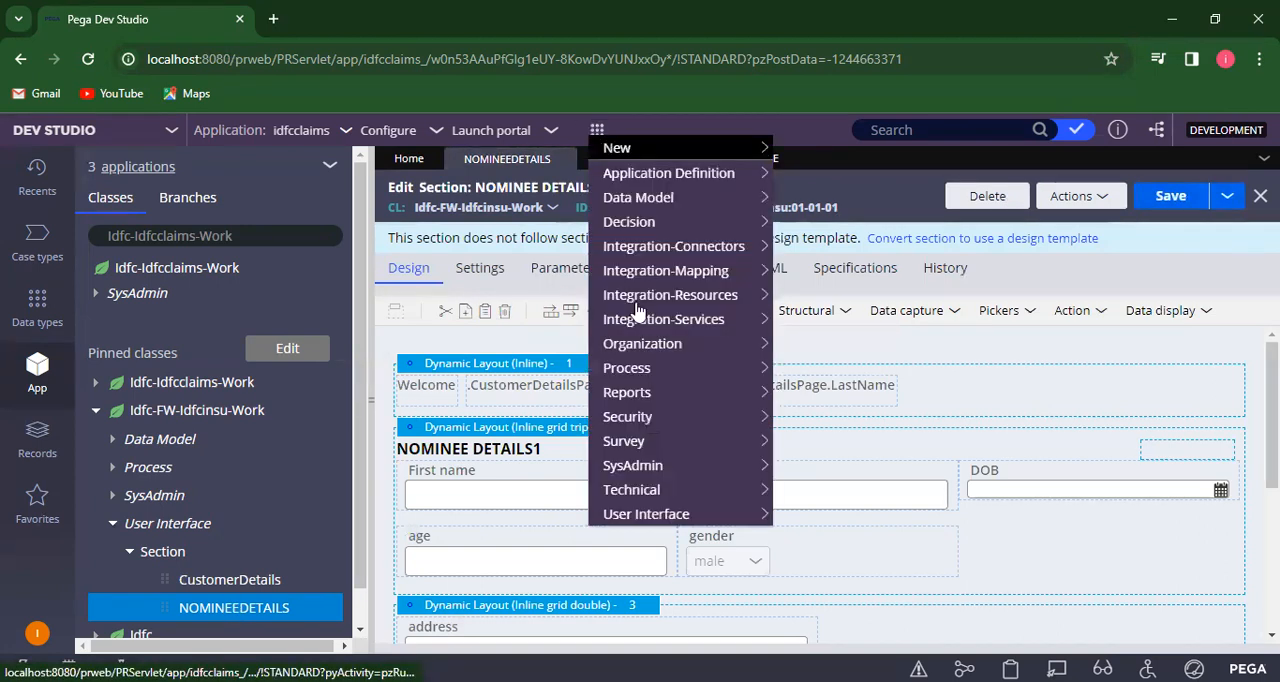
mouse_move(698, 157)
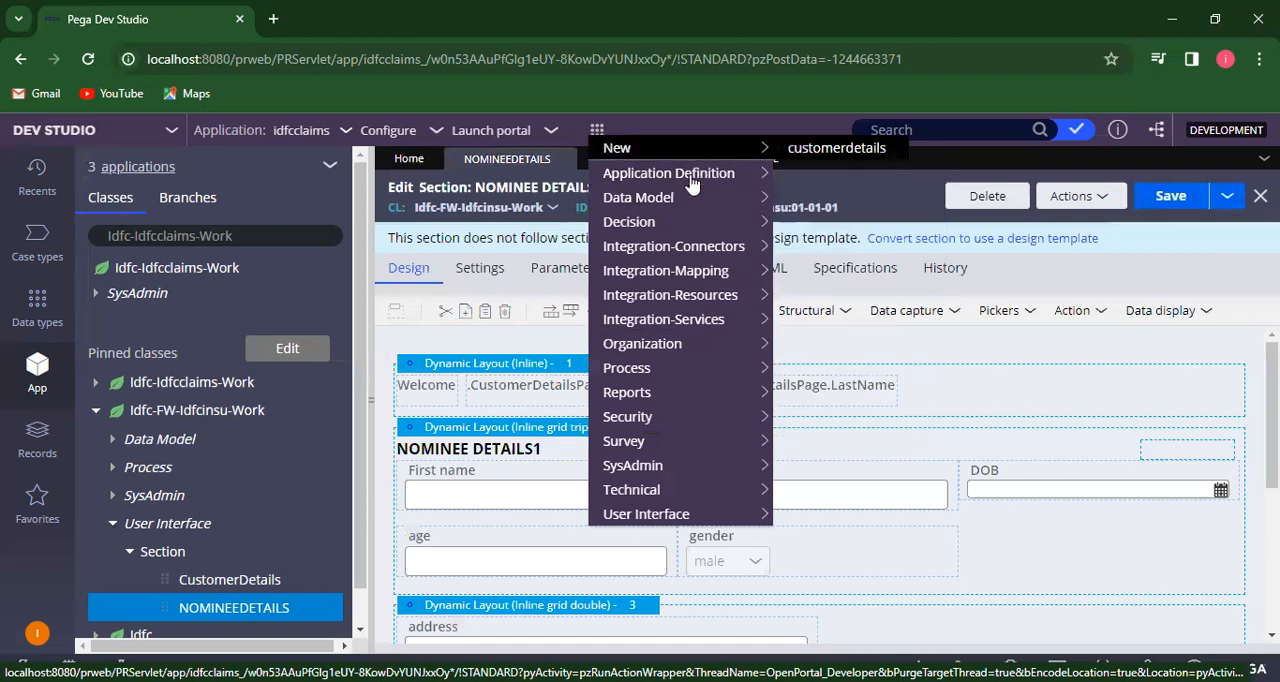
mouse_move(661, 525)
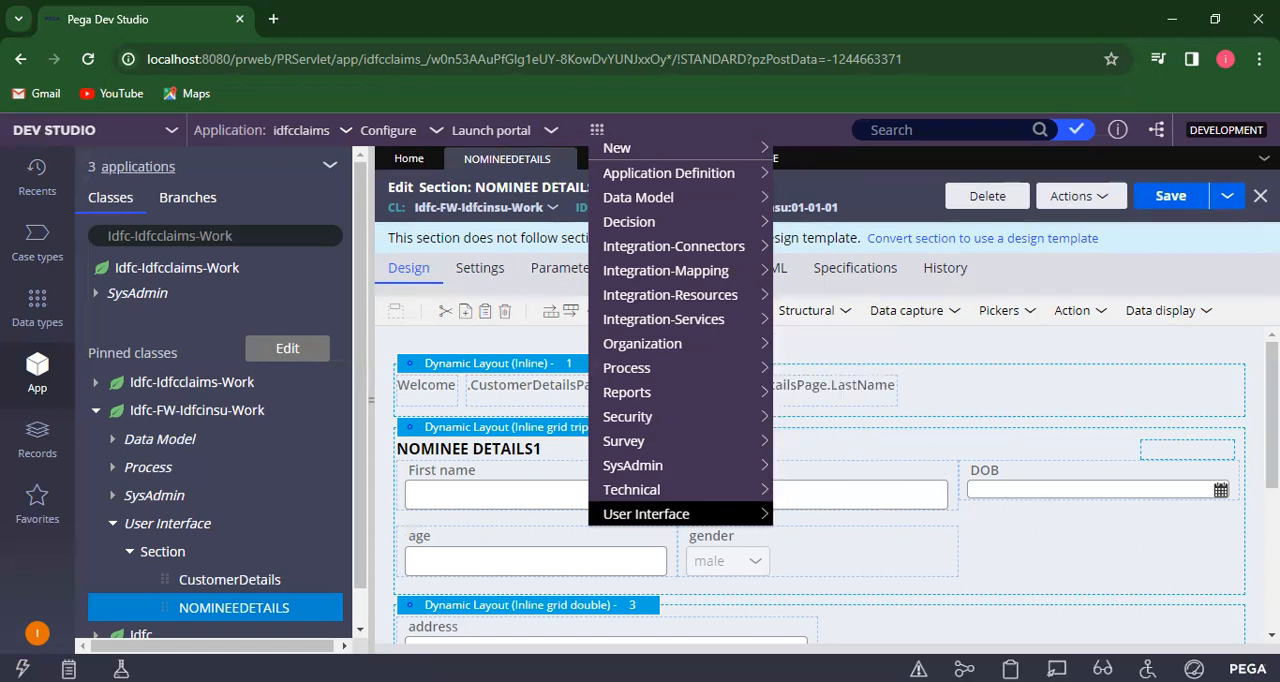
click(1036, 628)
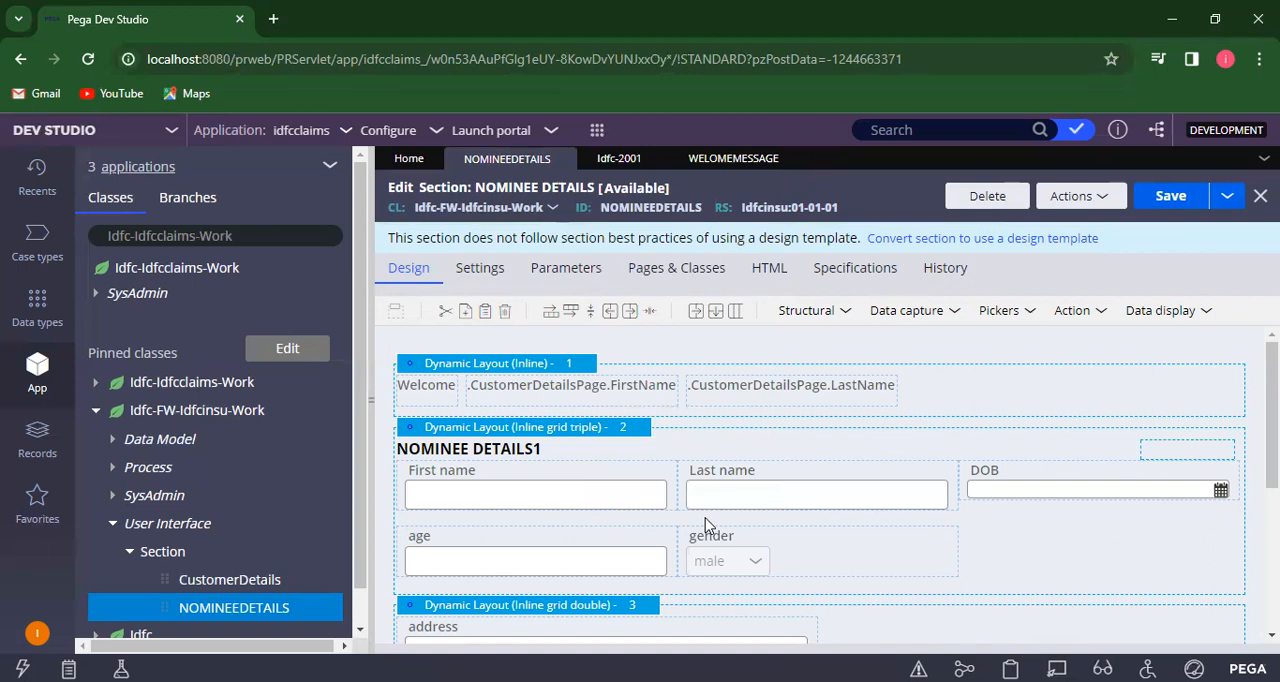
click(361, 640)
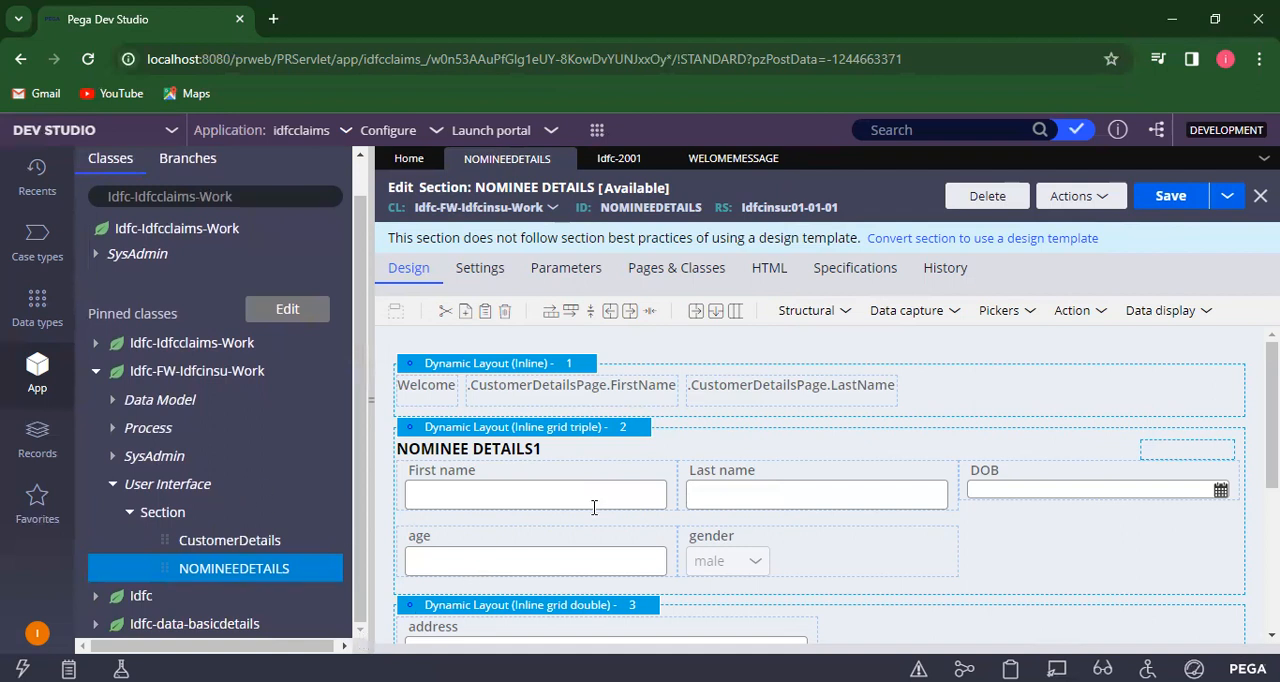
- Save the WELOME MESSAGE paragraph rule again and return to the NOMINEE DETAILS section
click(732, 161)
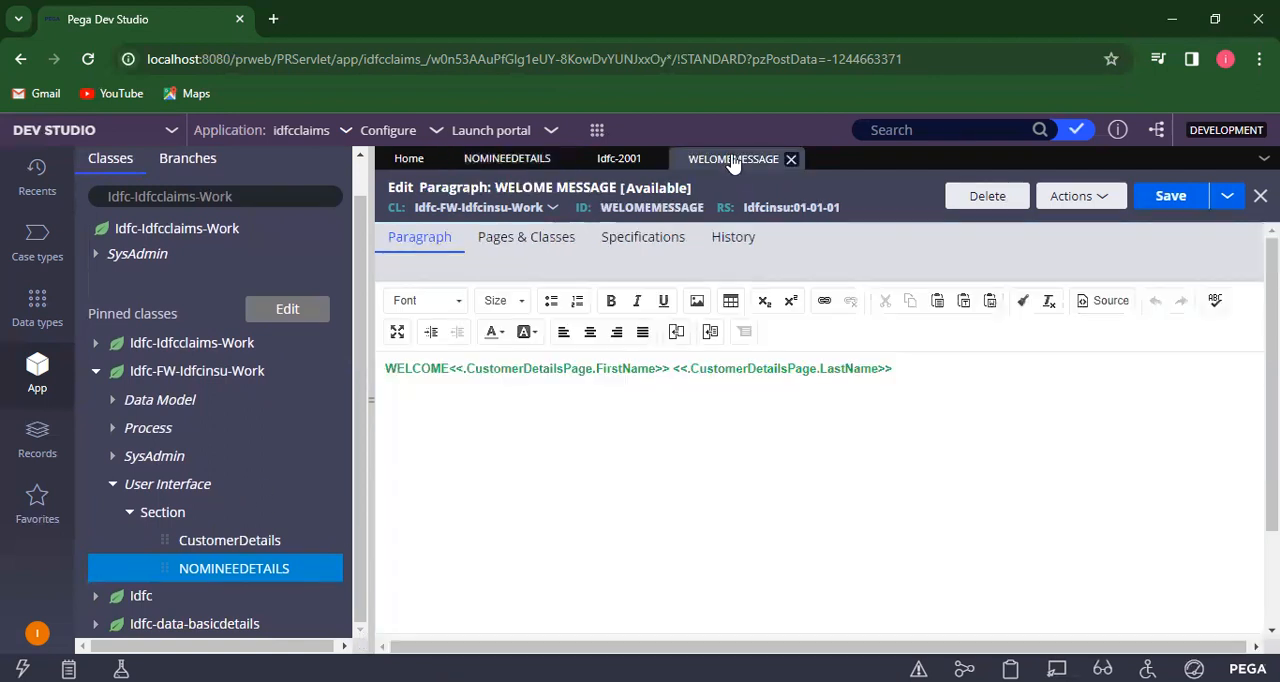
click(1172, 199)
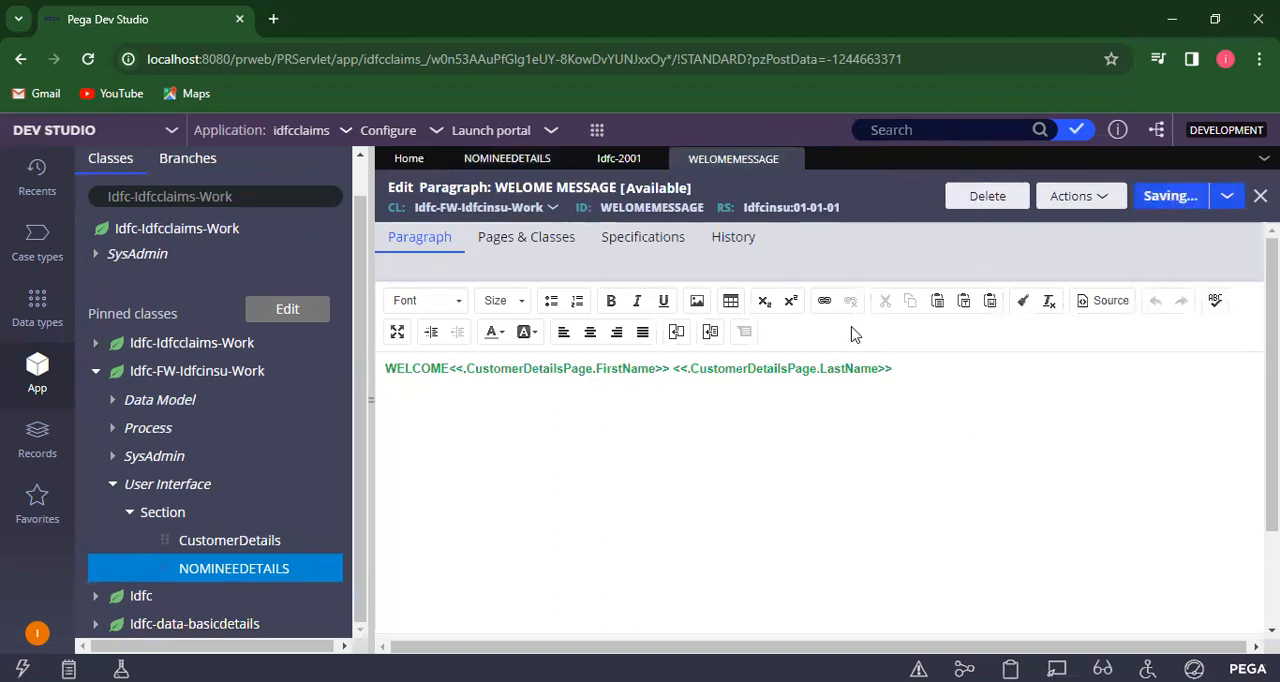
click(508, 160)
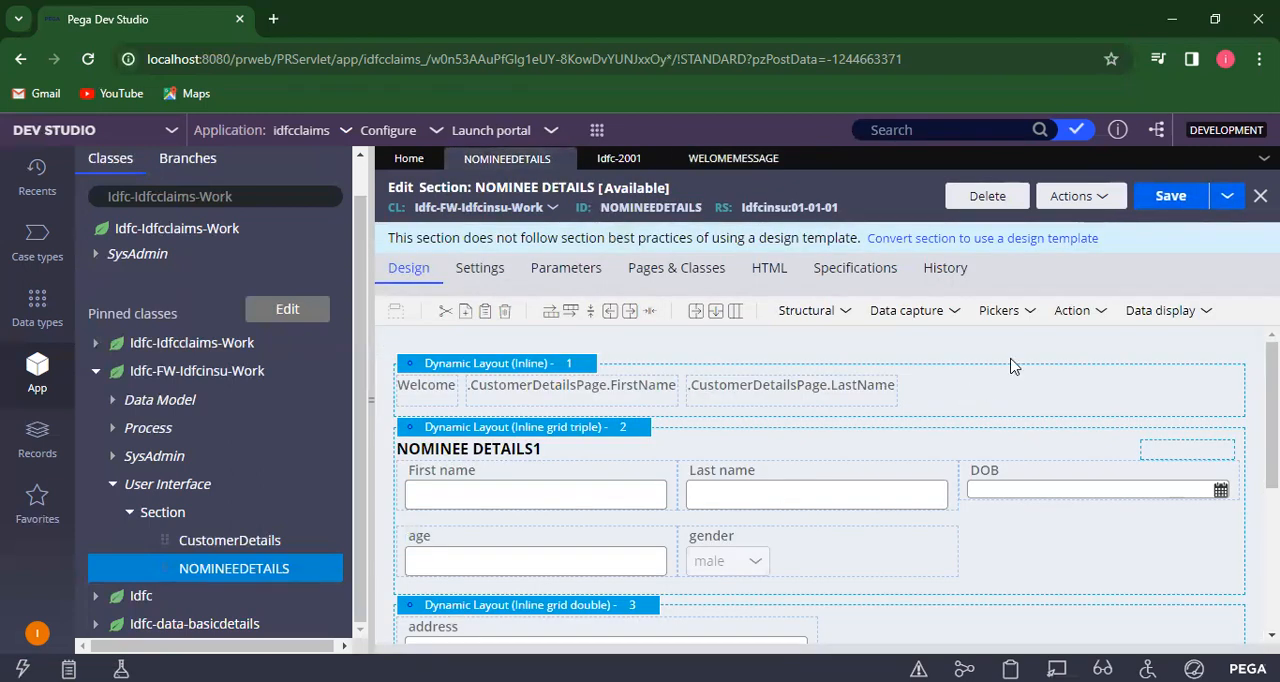
- Add a dynamic layout between the inline welcome layout and the NOMINEE DETAILS1 layout
click(1207, 313)
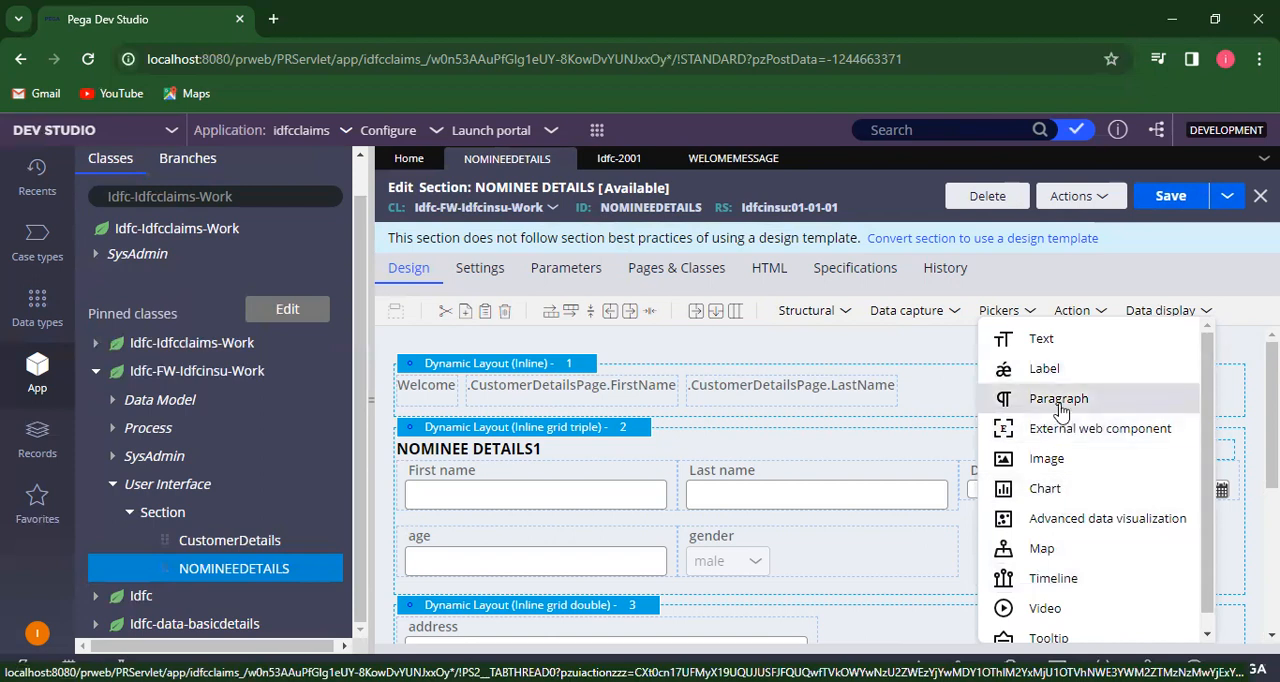
drag(1060, 410, 1090, 338)
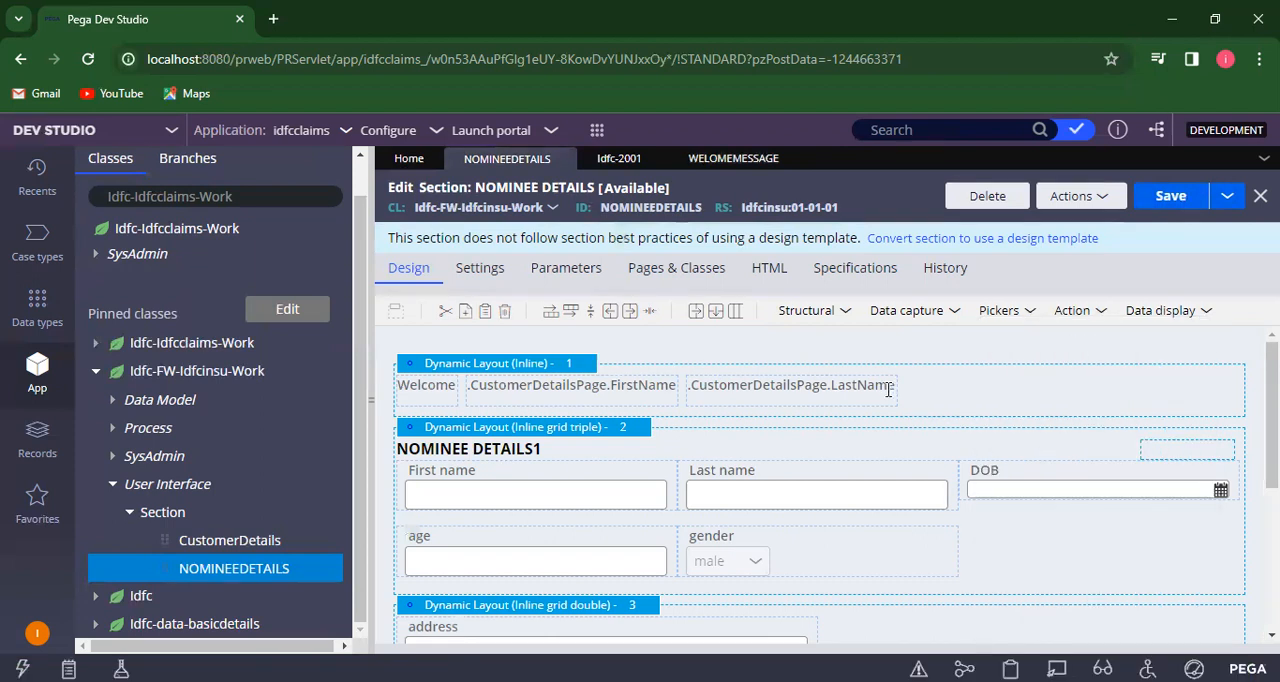
click(846, 314)
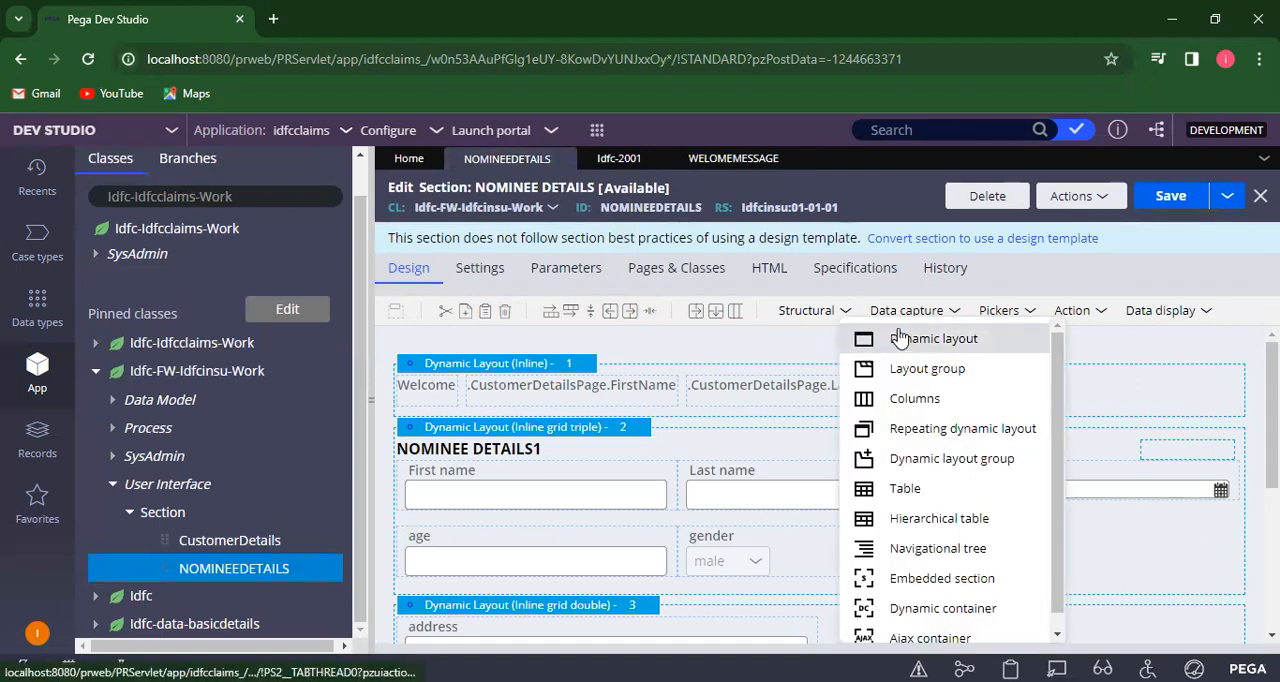
drag(800, 410, 796, 424)
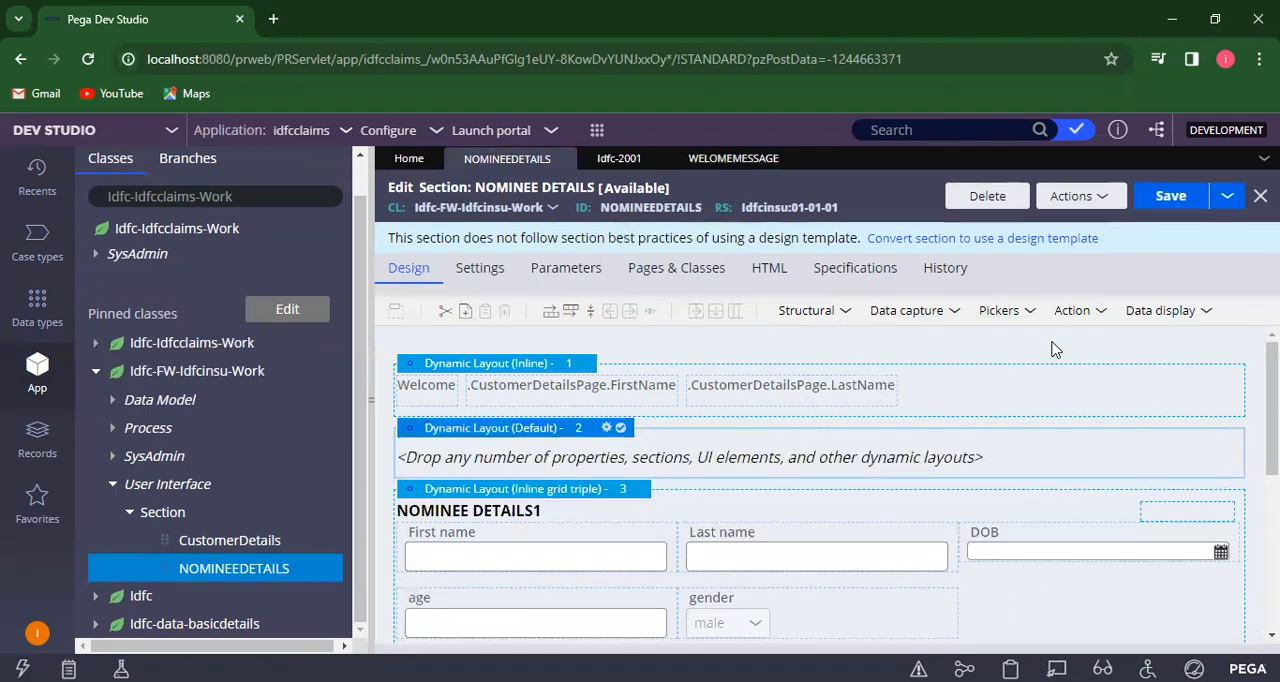
- Add a Paragraph control to the empty dynamic layout and set its paragraph rule to WELOMEMESSAGE
click(1206, 312)
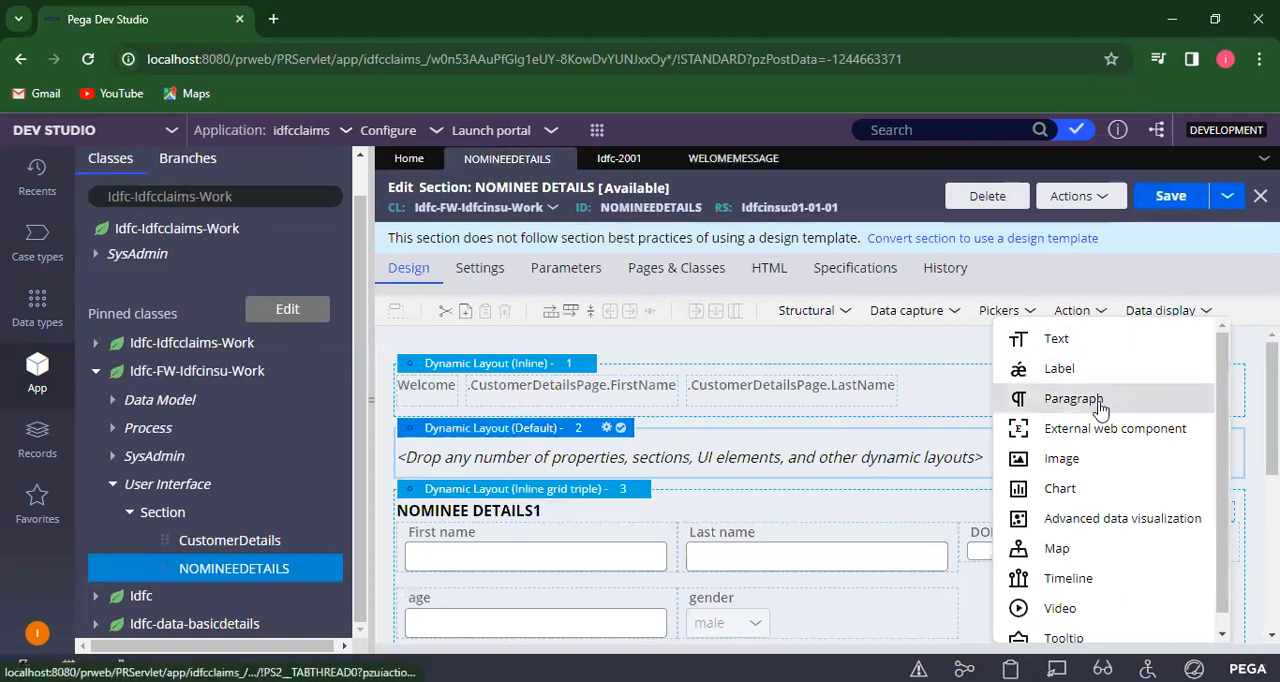
drag(1100, 408, 984, 450)
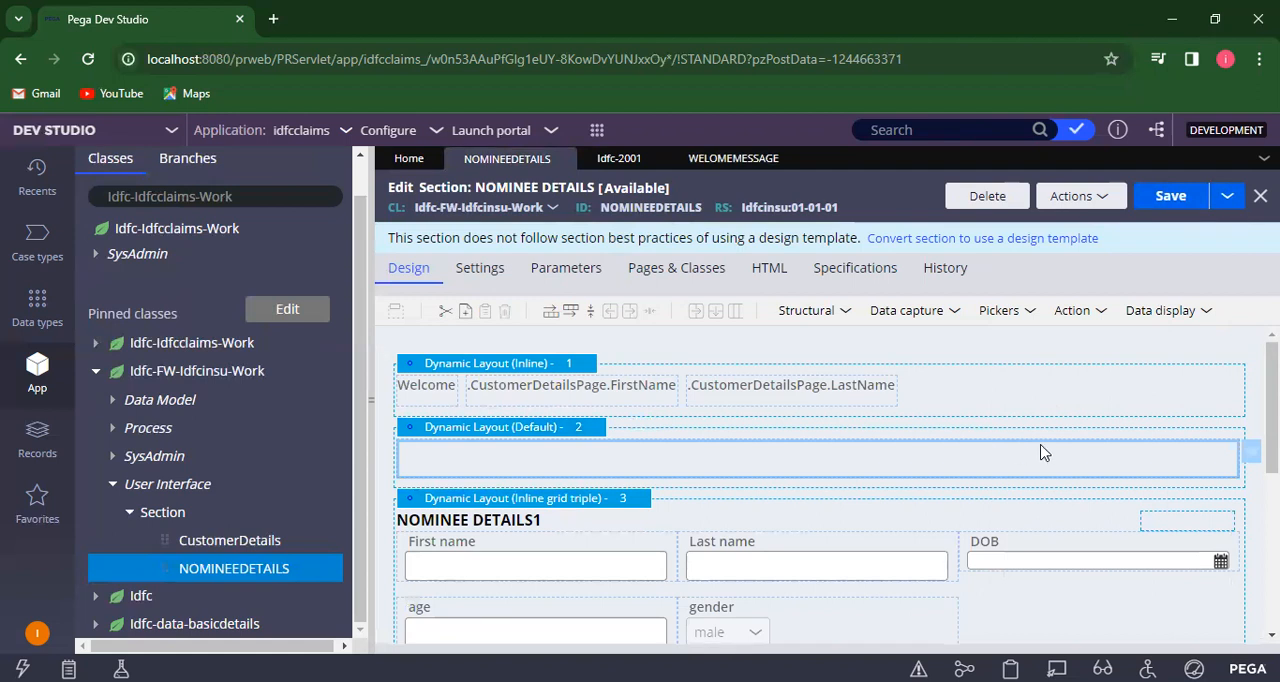
click(1227, 452)
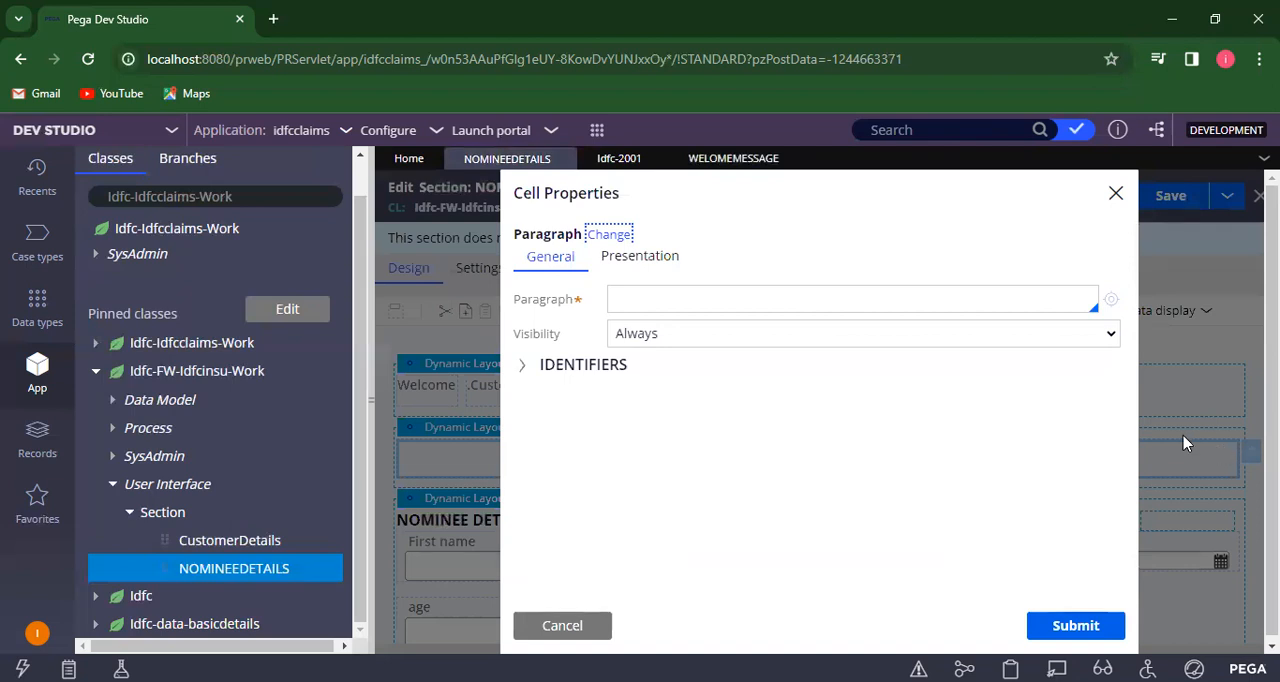
click(897, 299)
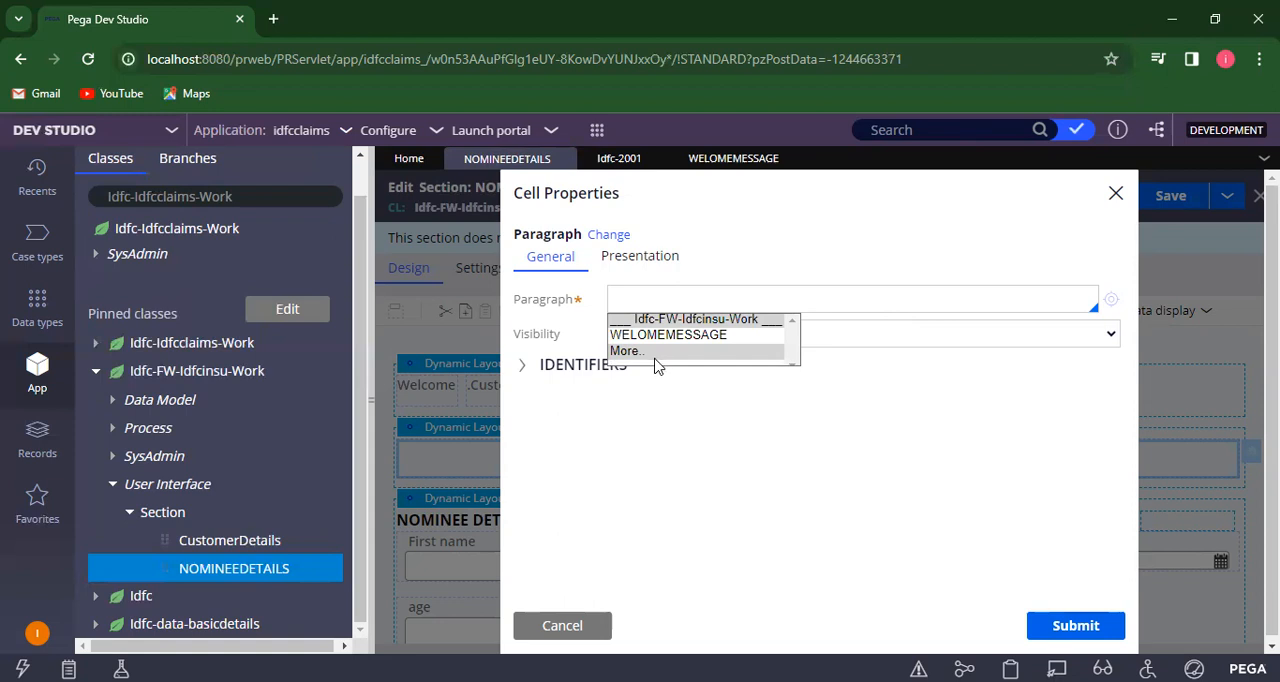
click(678, 336)
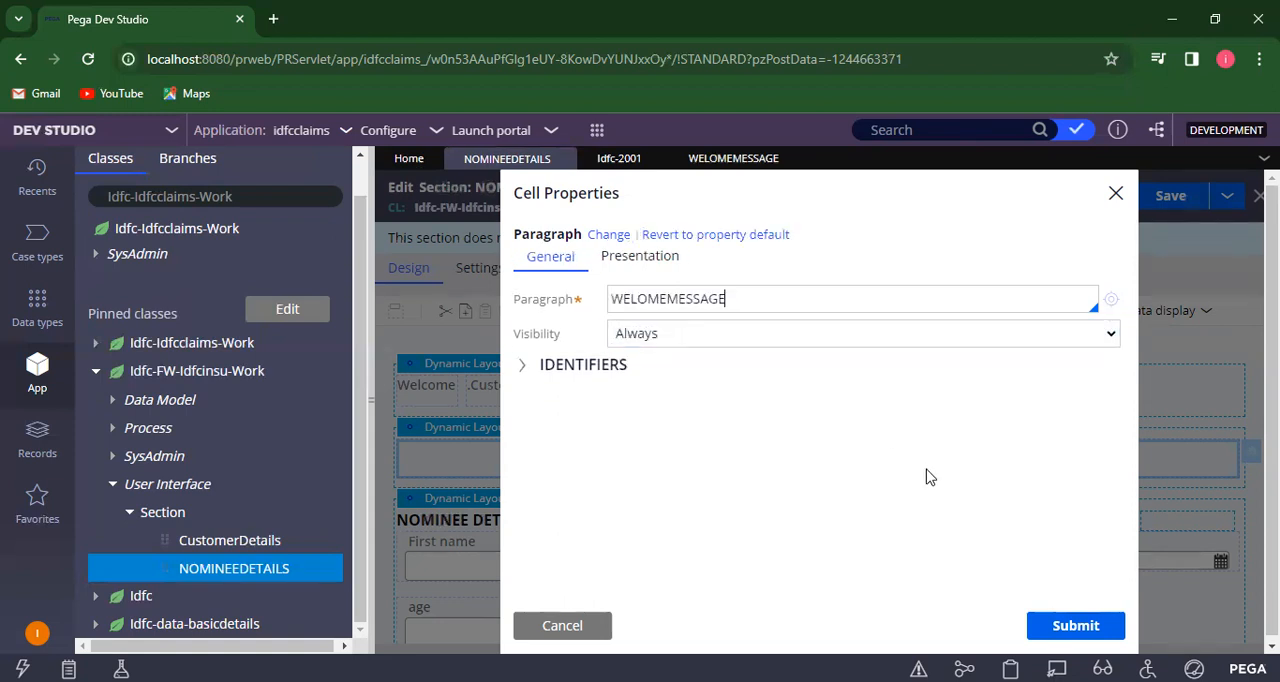
click(1075, 625)
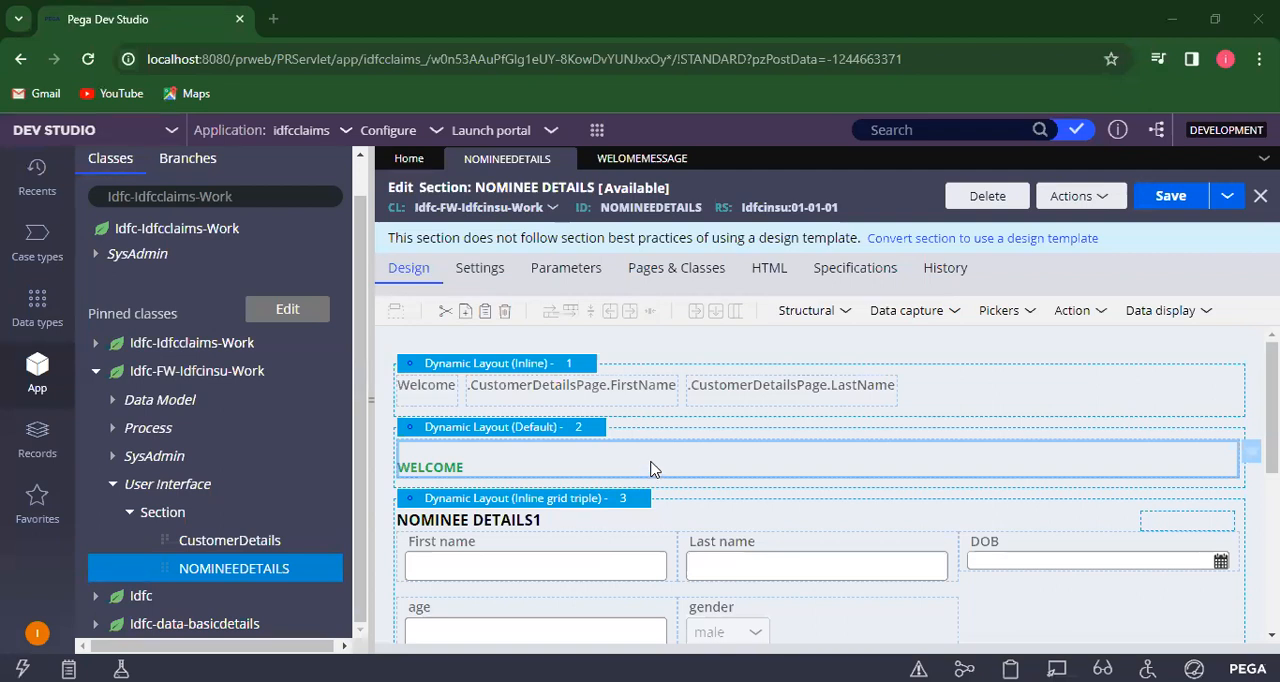
- Reopen the WELOME MESSAGE paragraph rule, save it, and go back to the NOMINEE DETAILS section
click(642, 162)
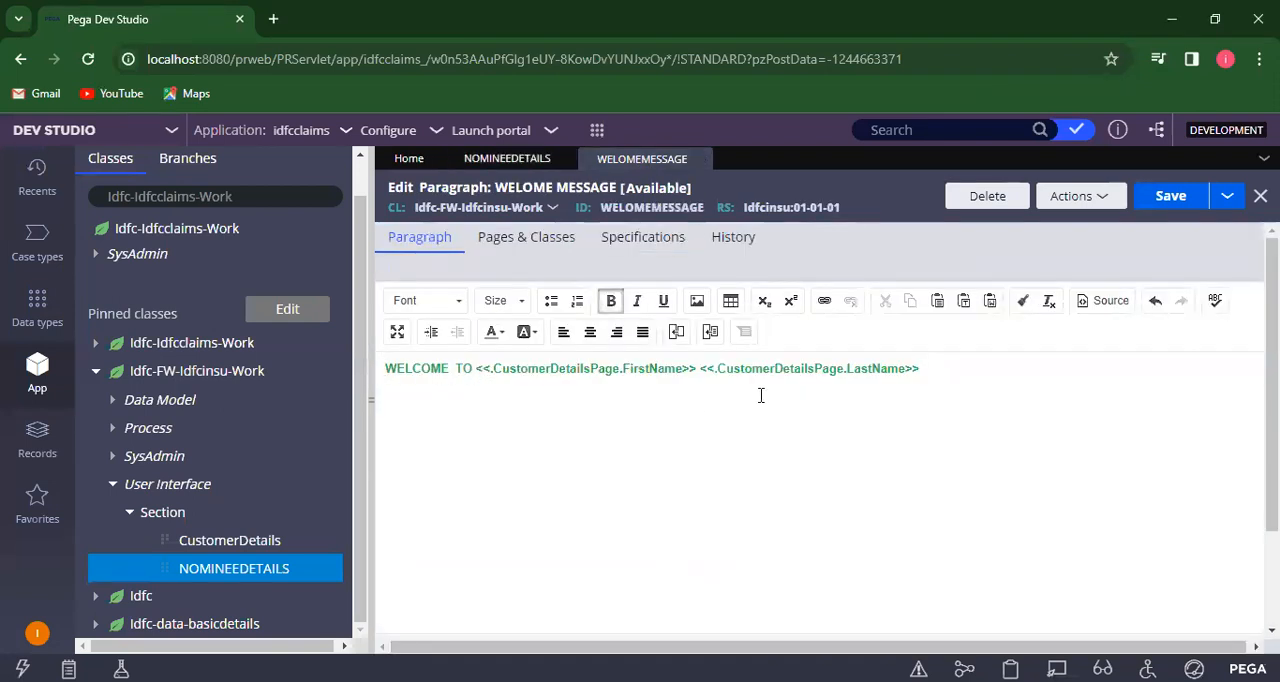
click(1172, 198)
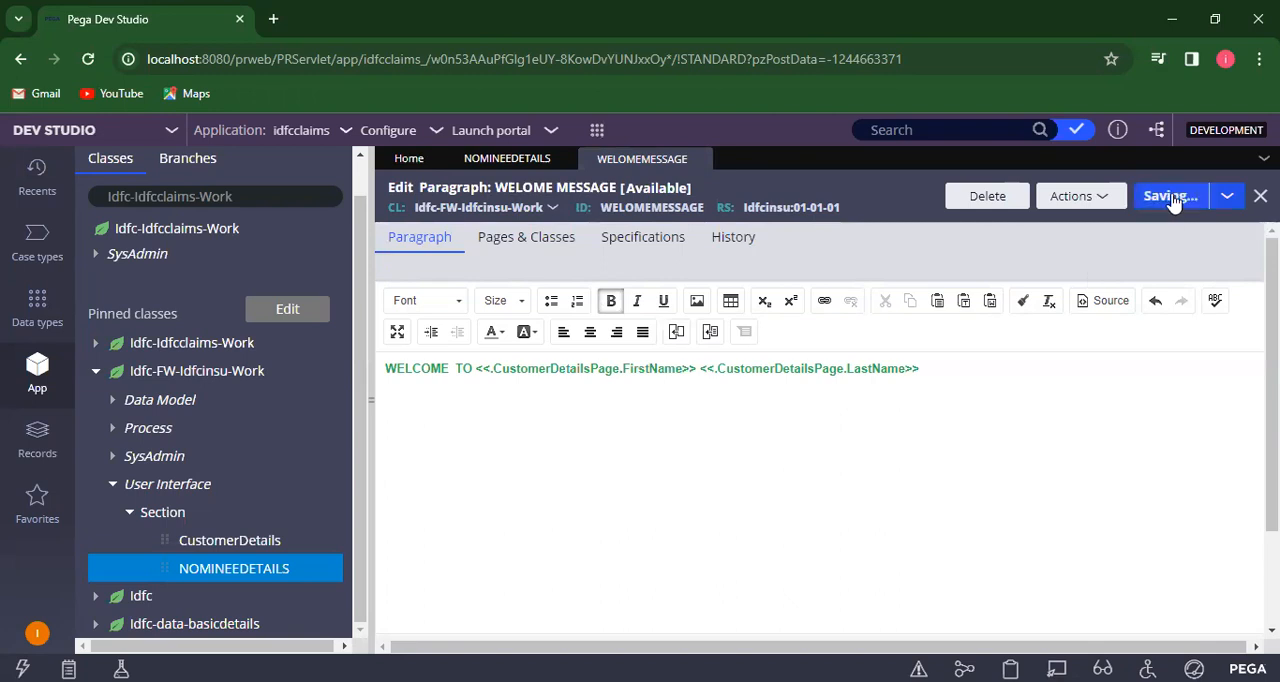
click(504, 165)
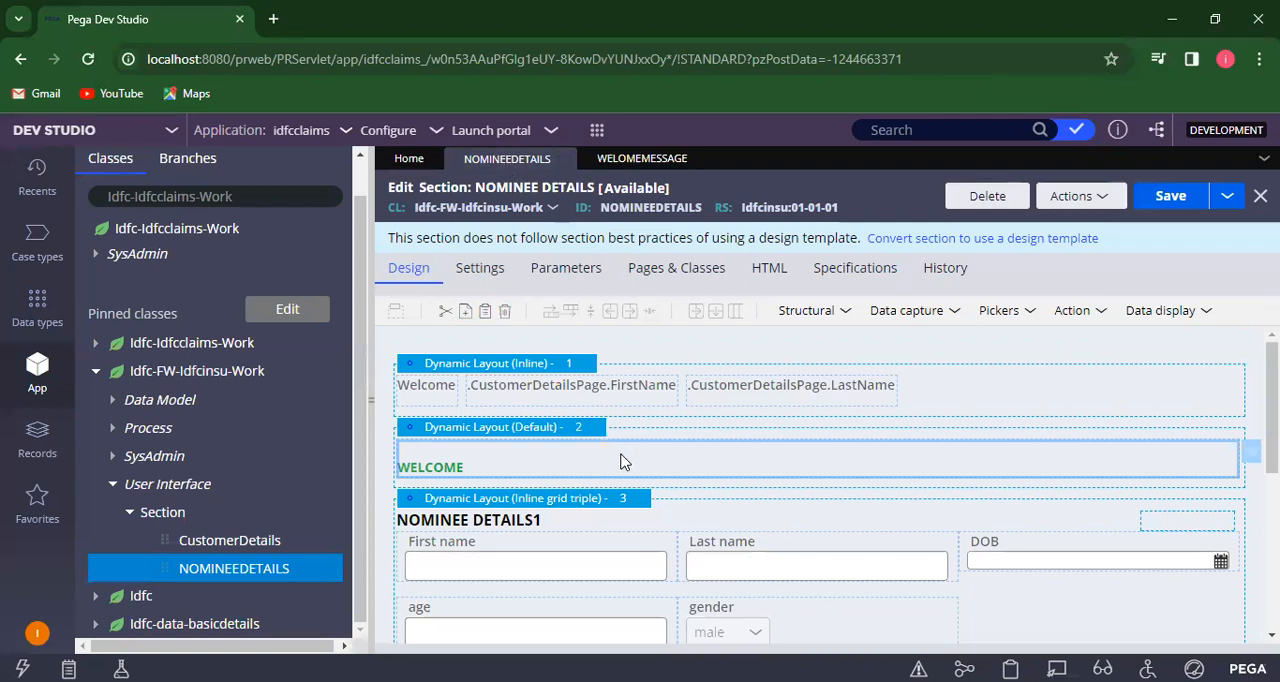
- Clear the paragraph cell's rule reference, reselect WELOMEMESSAGE, and save the NOMINEE DETAILS section
double_click(620, 461)
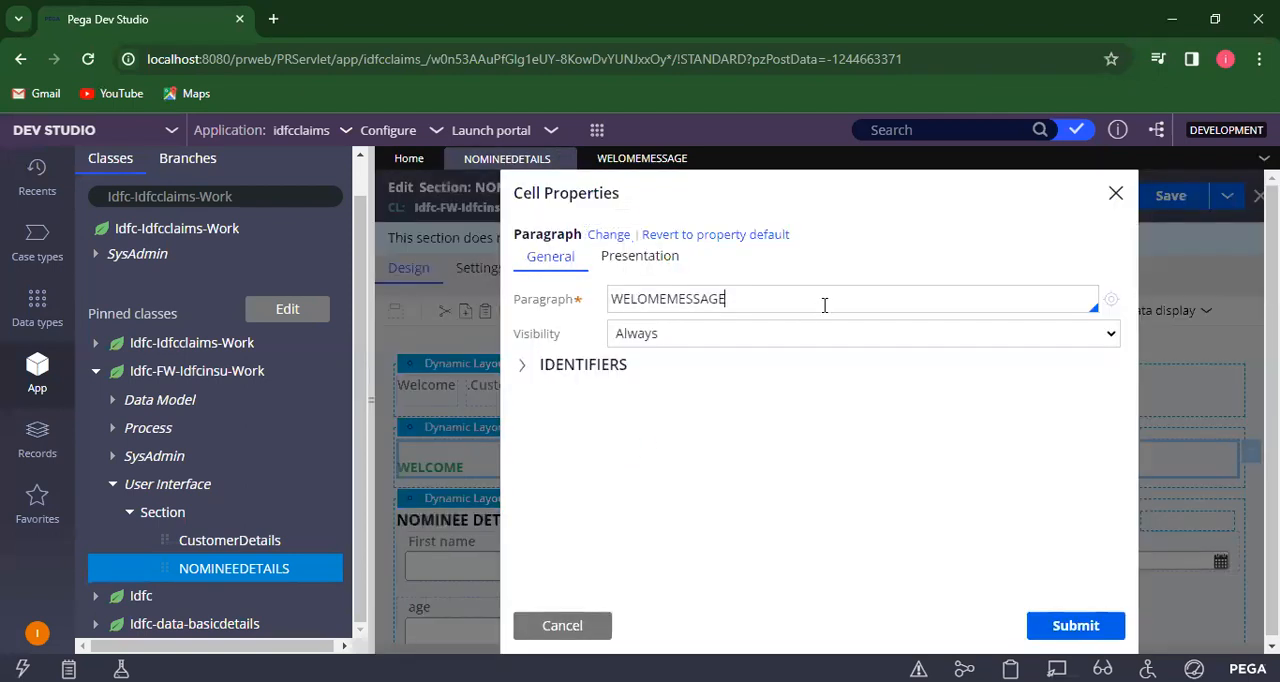
key(BackSpace)
key(BackSpace)
key(BackSpace)
key(BackSpace)
key(BackSpace)
key(BackSpace)
key(BackSpace)
key(BackSpace)
key(BackSpace)
key(BackSpace)
key(BackSpace)
key(BackSpace)
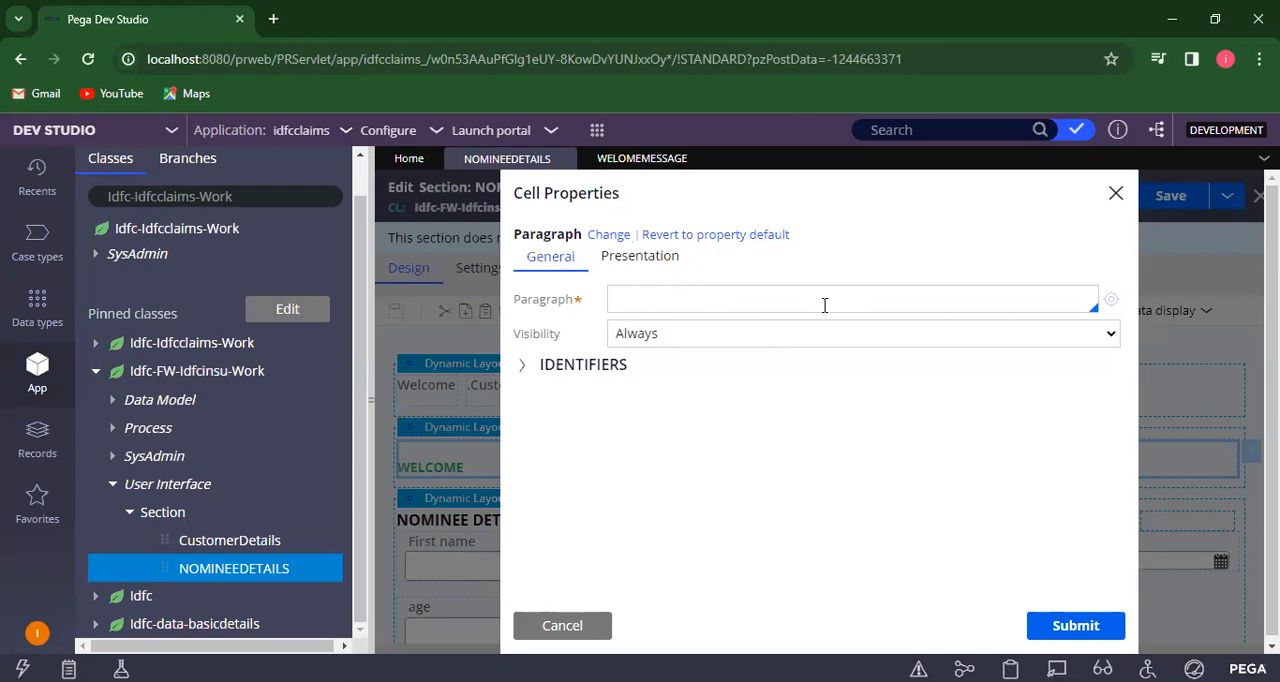
click(824, 305)
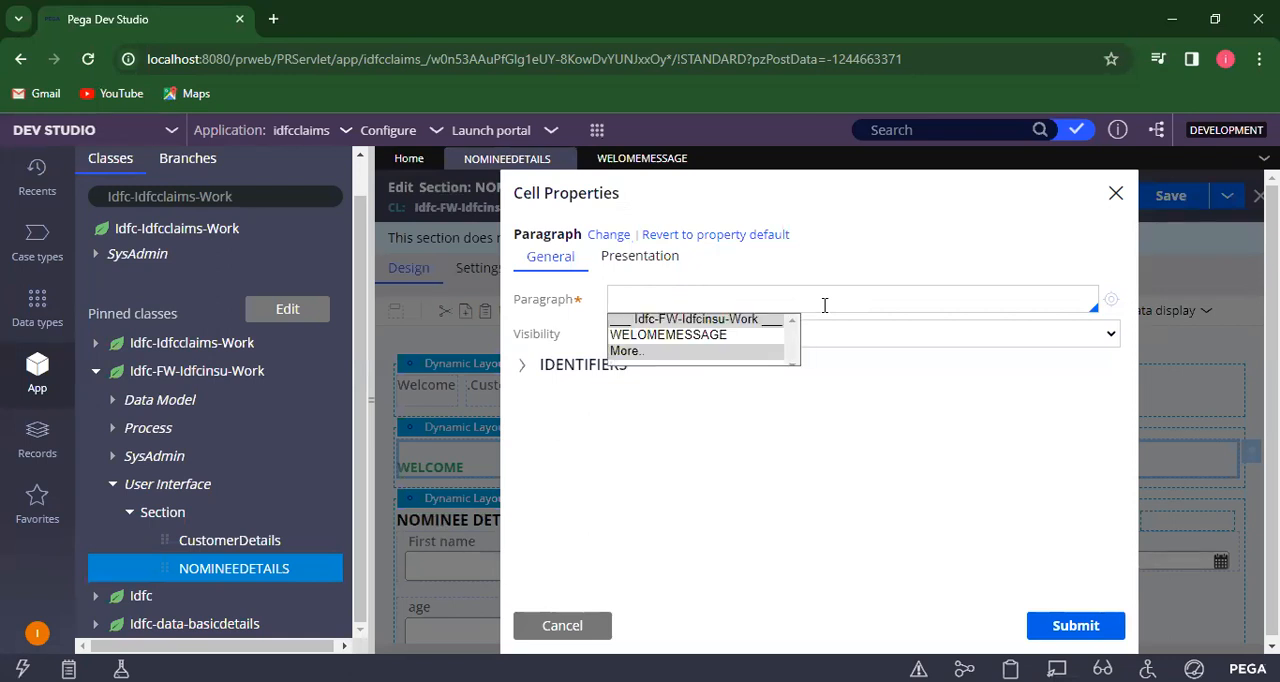
click(716, 336)
click(1075, 626)
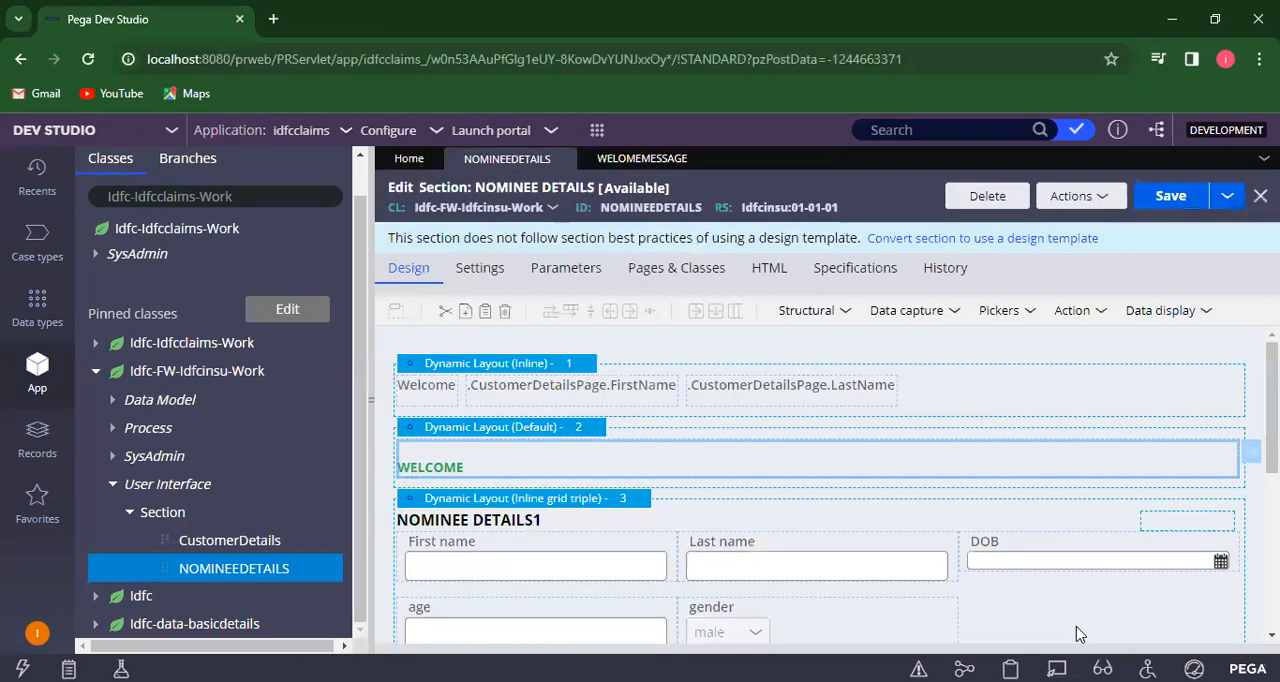
click(1168, 200)
- Create a new customerdetails case, enter the customer's first and last name, and submit the form
click(597, 131)
mouse_move(624, 148)
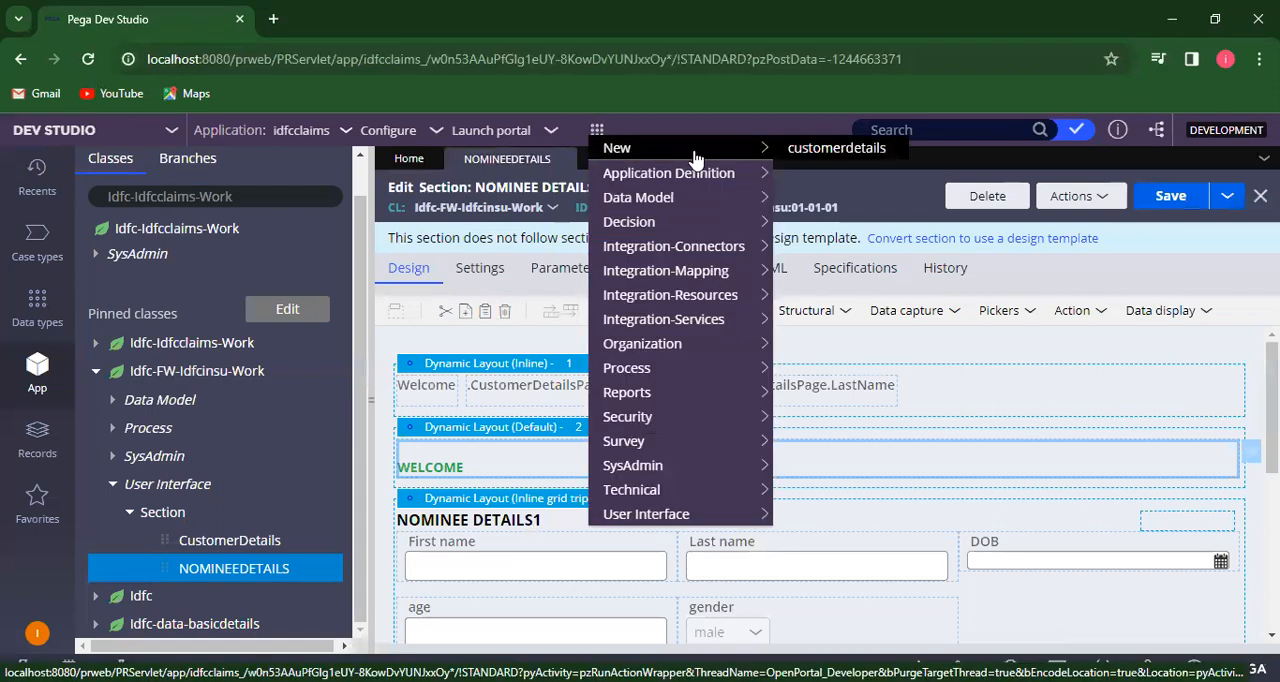
click(815, 150)
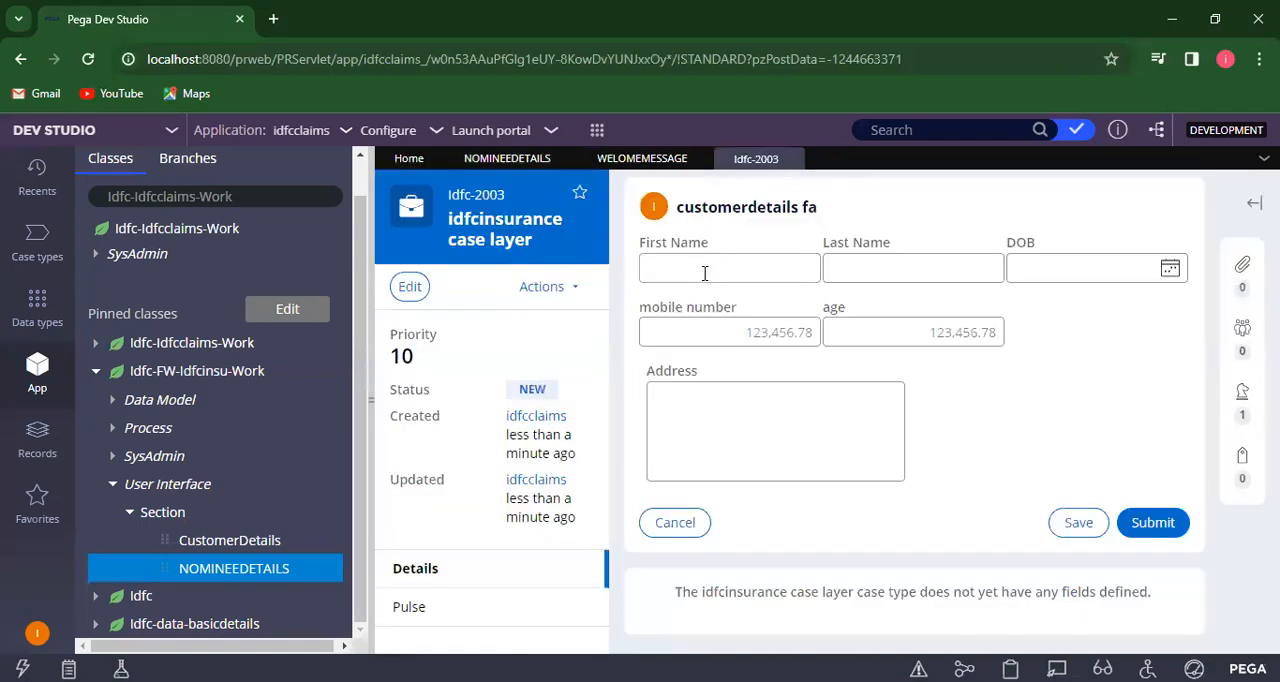
click(710, 268)
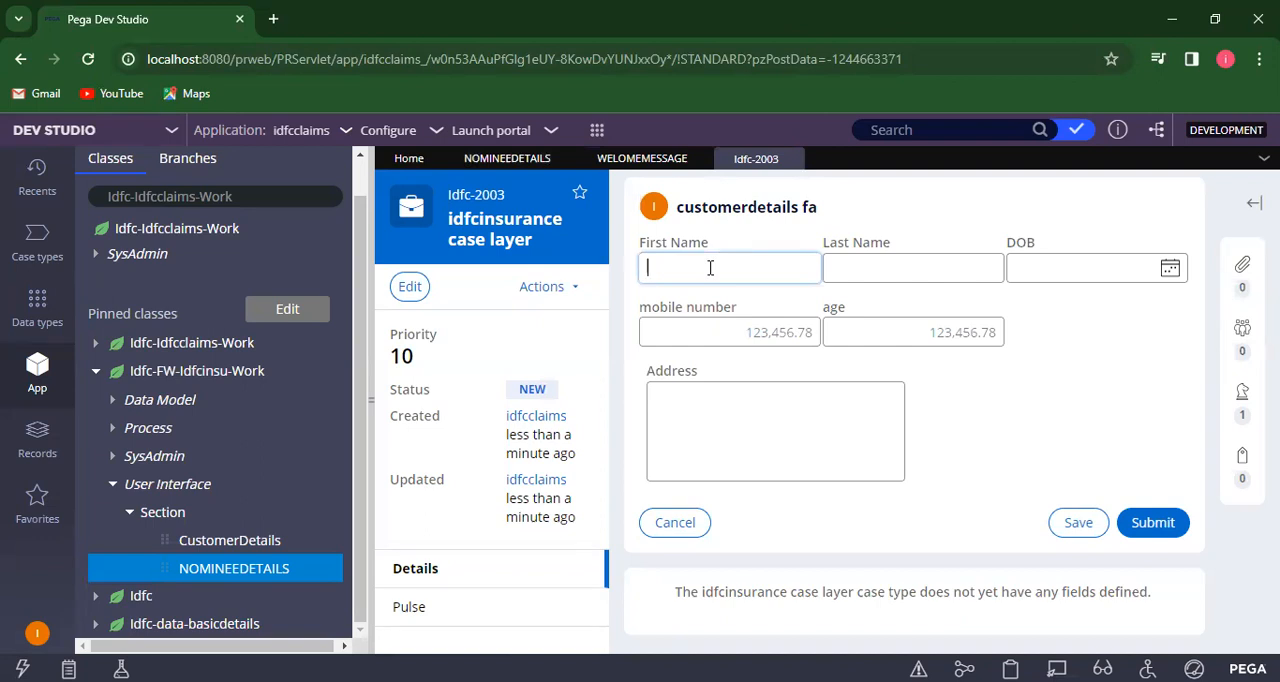
text(GANGA)
click(846, 270)
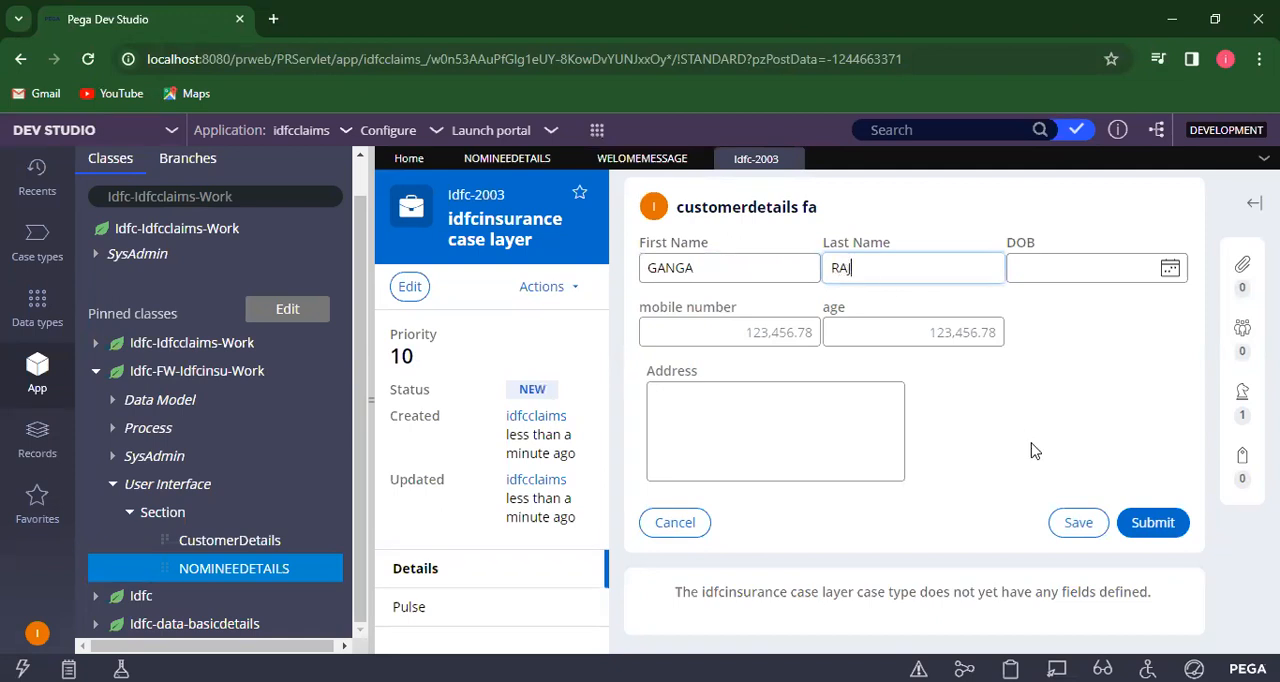
click(1152, 523)
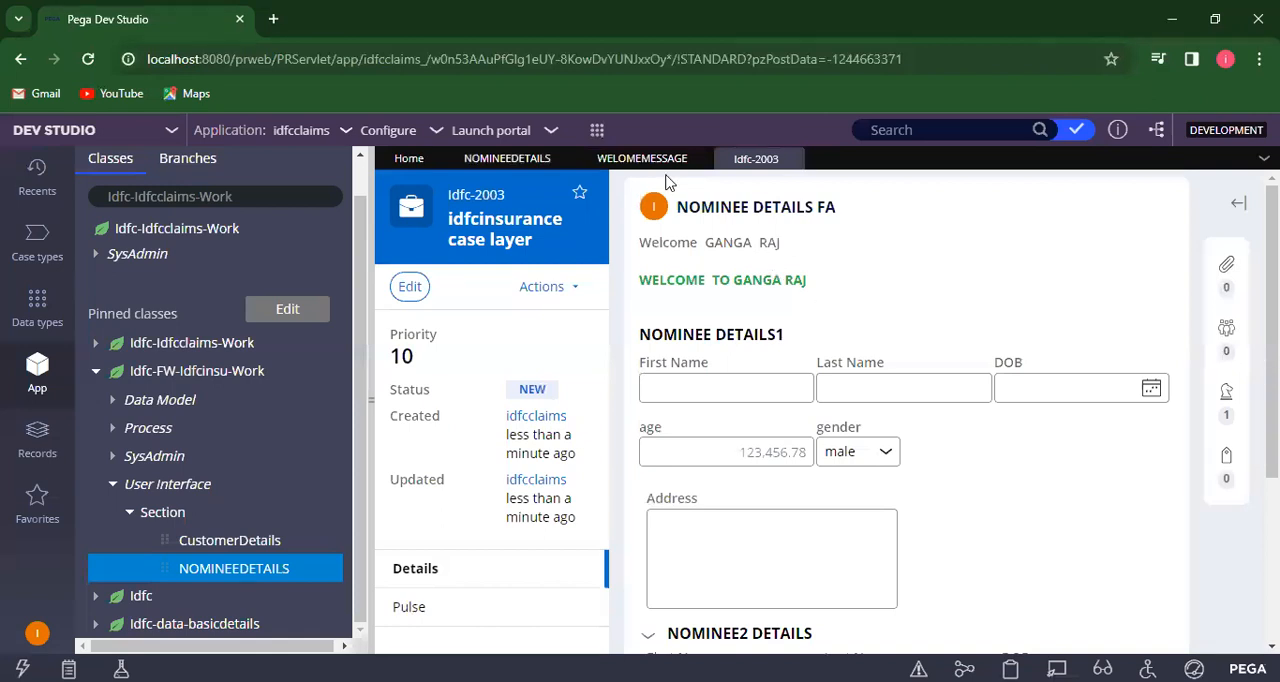
- Create a second customerdetails case with a different customer's first and last name and submit it
mouse_move(597, 131)
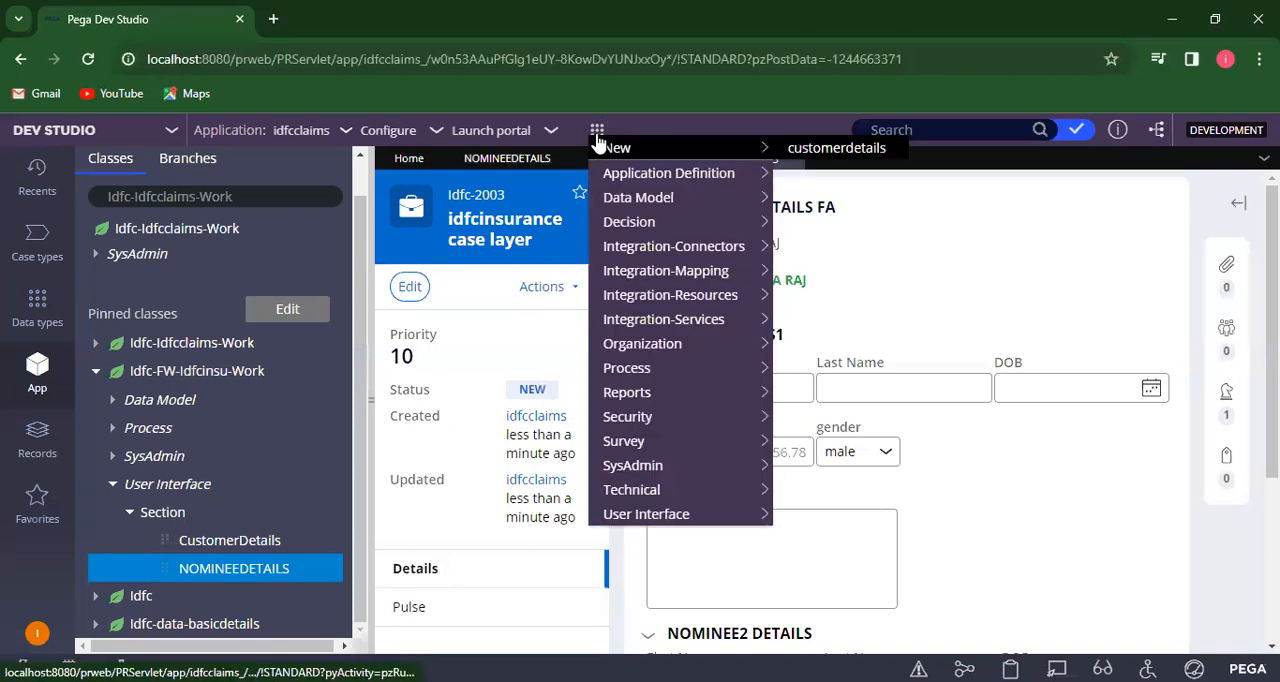
click(806, 149)
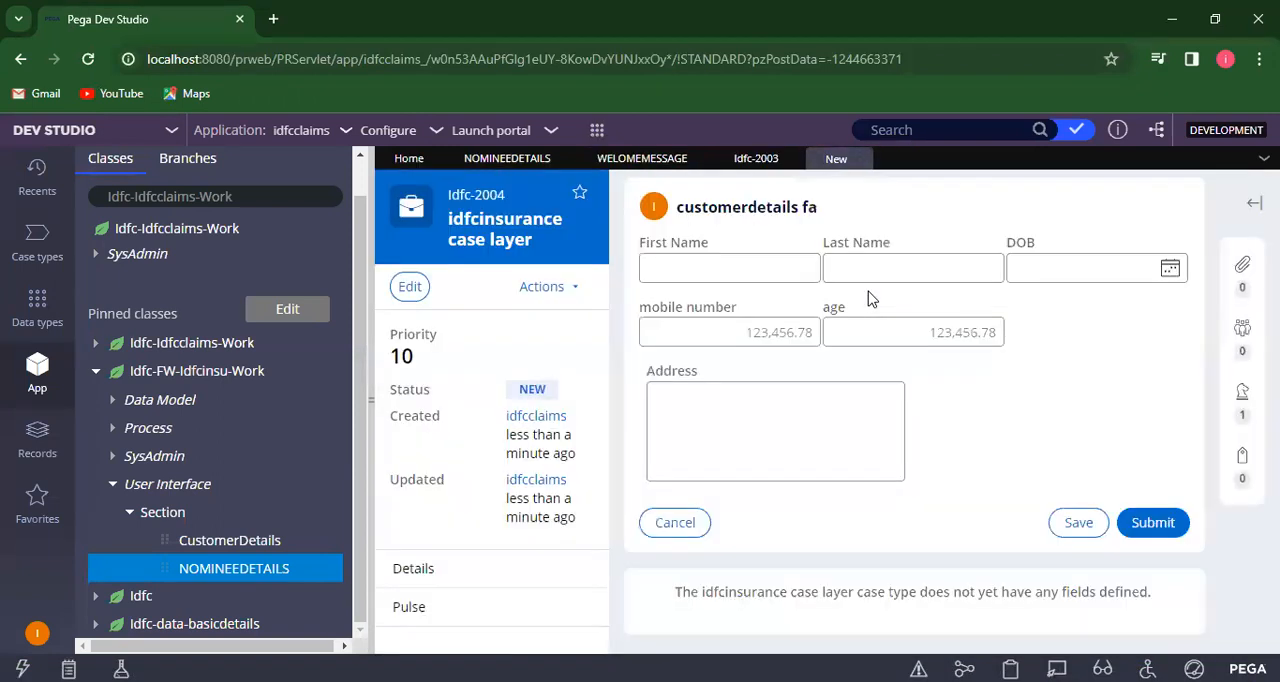
click(751, 268)
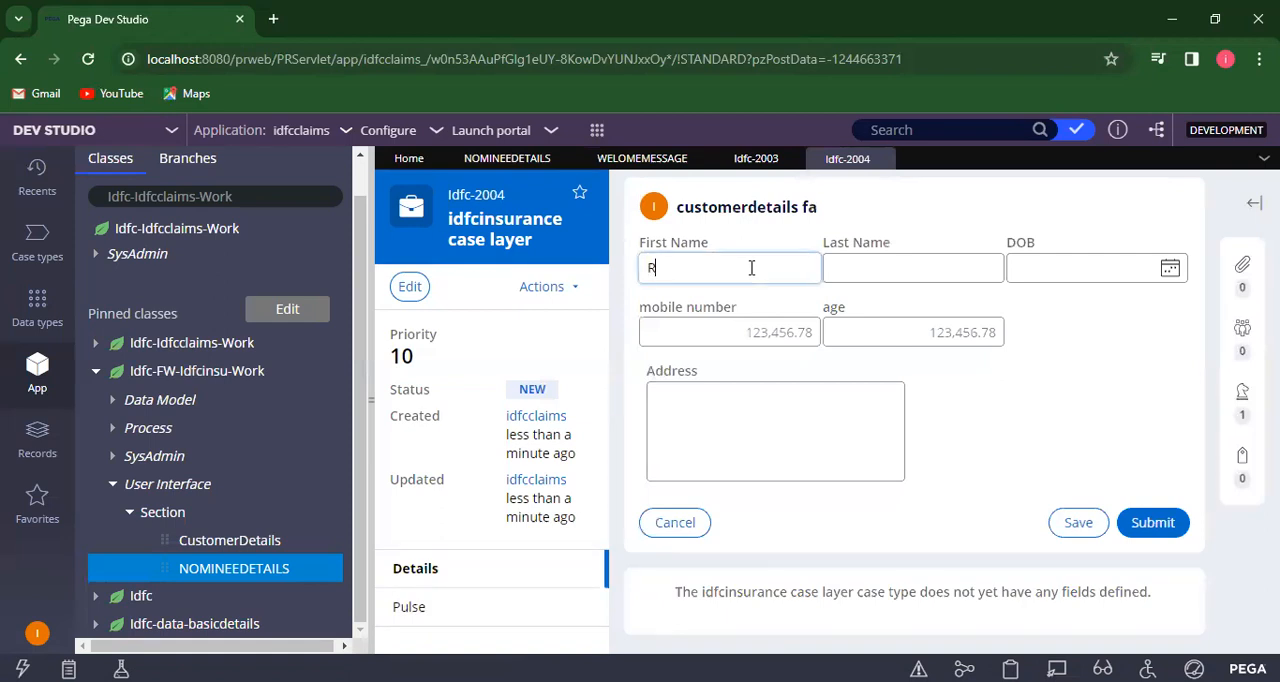
click(926, 271)
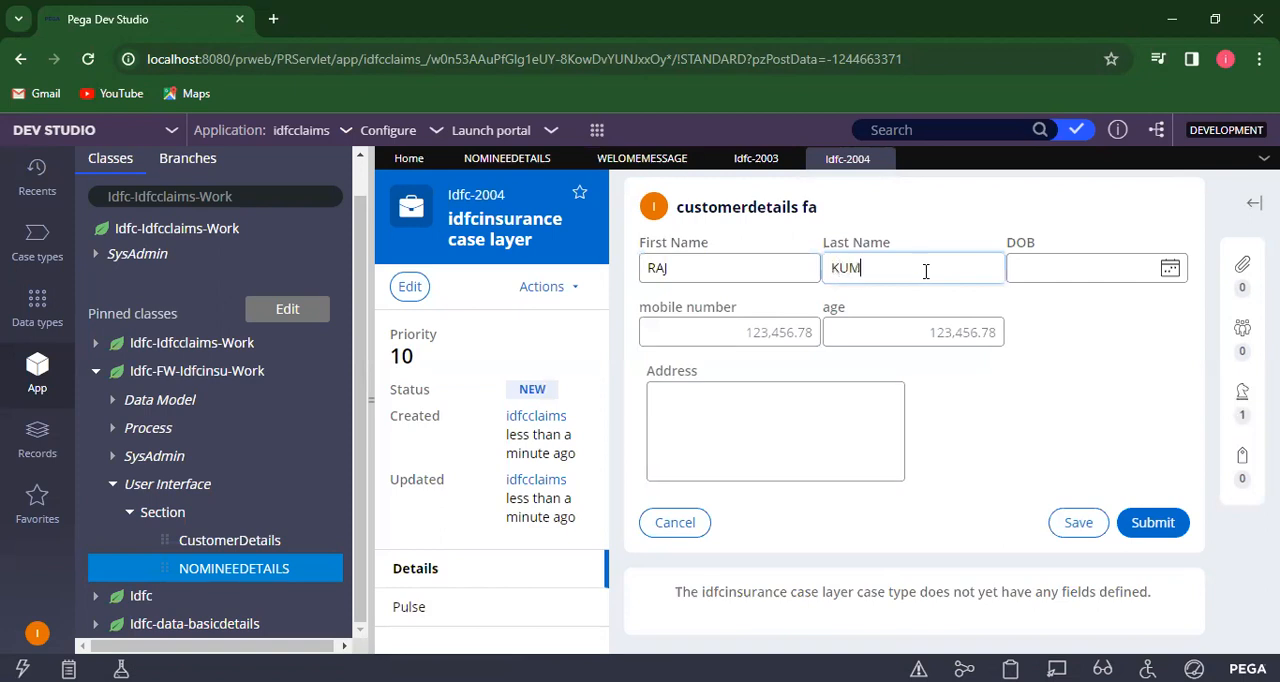
click(1155, 525)
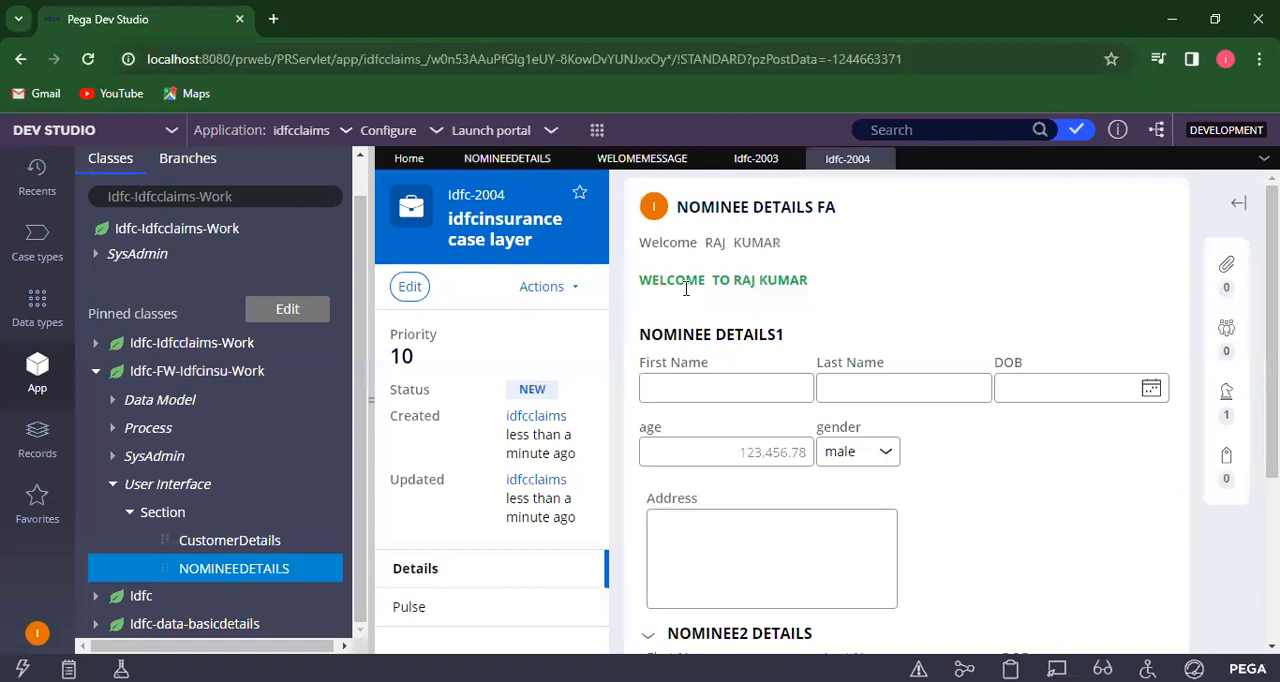
- Review the property references in the WELOME MESSAGE paragraph, then save the NOMINEE DETAILS section again
click(636, 160)
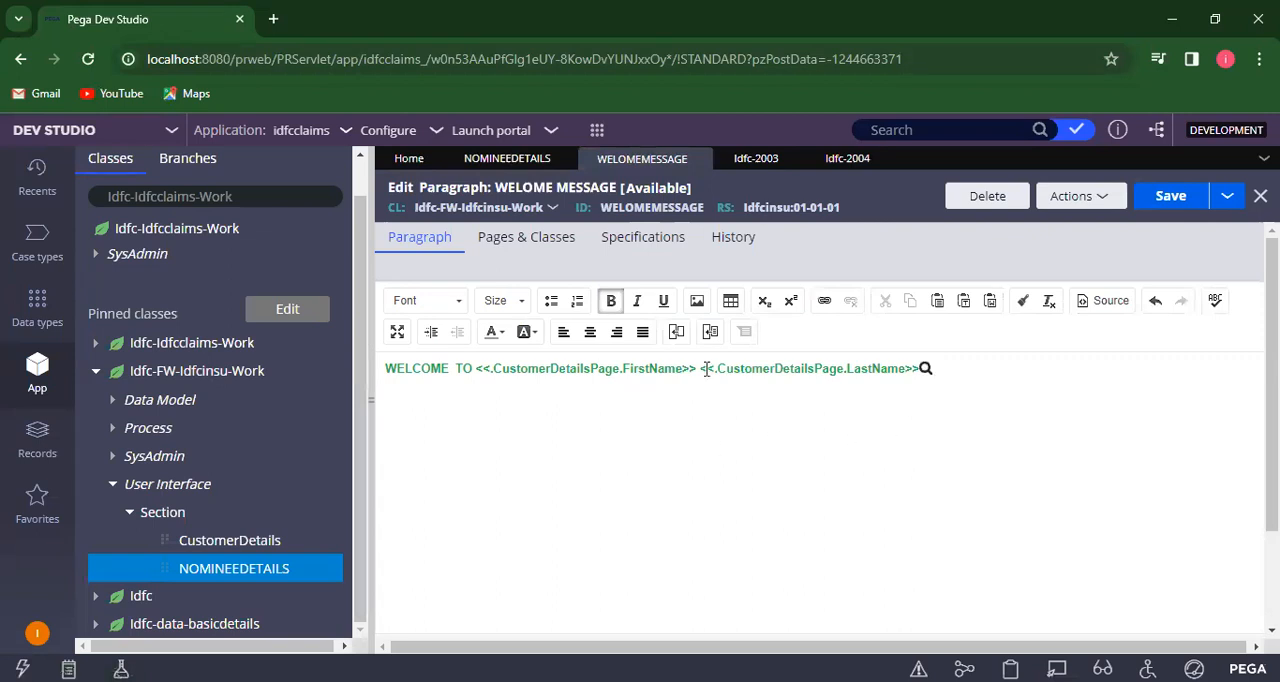
click(512, 160)
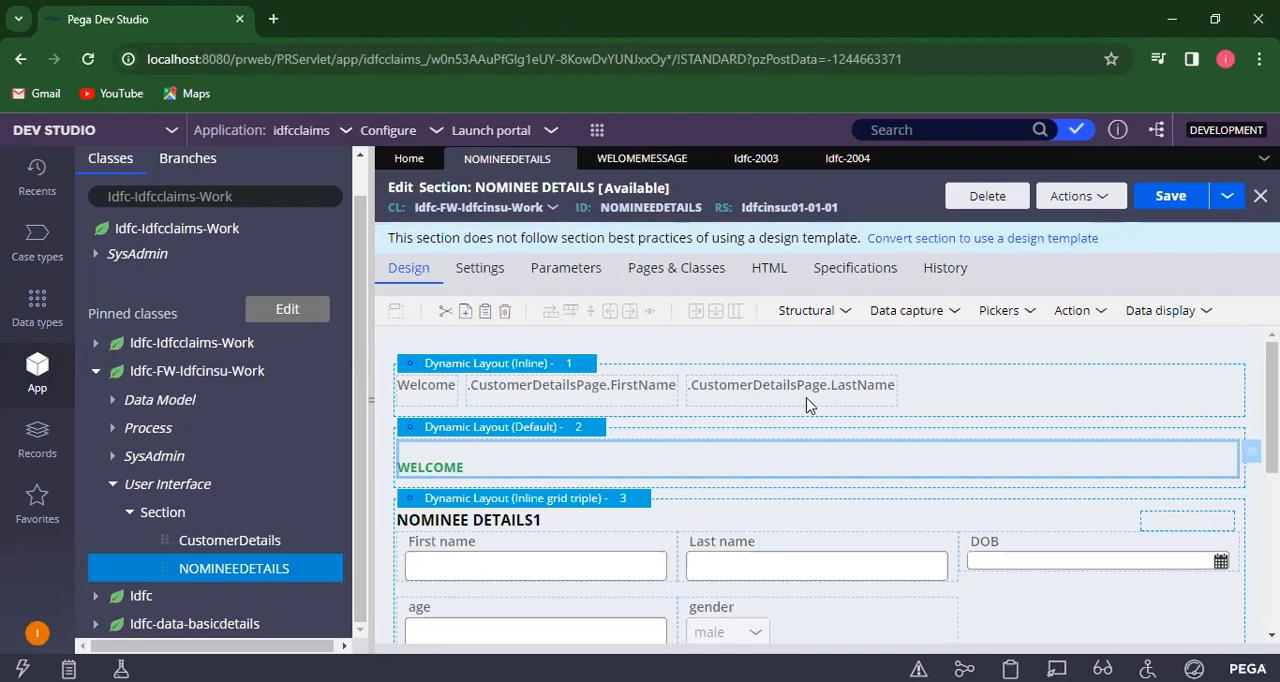
click(1172, 198)
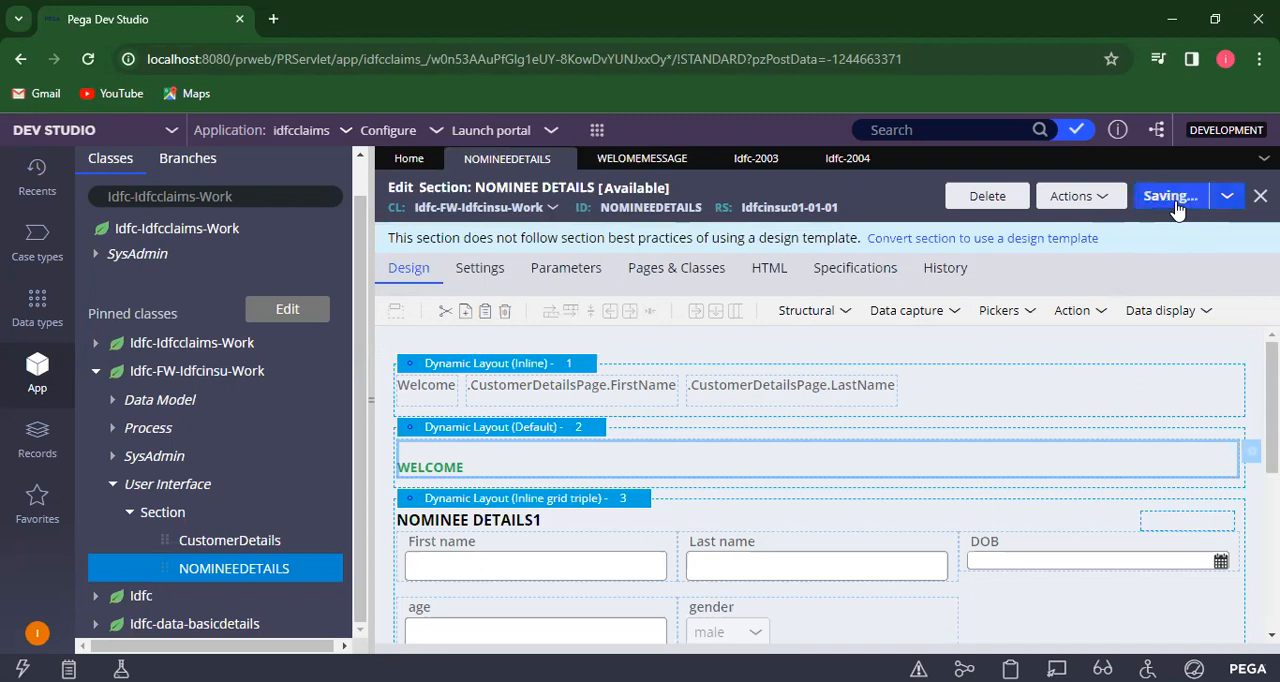